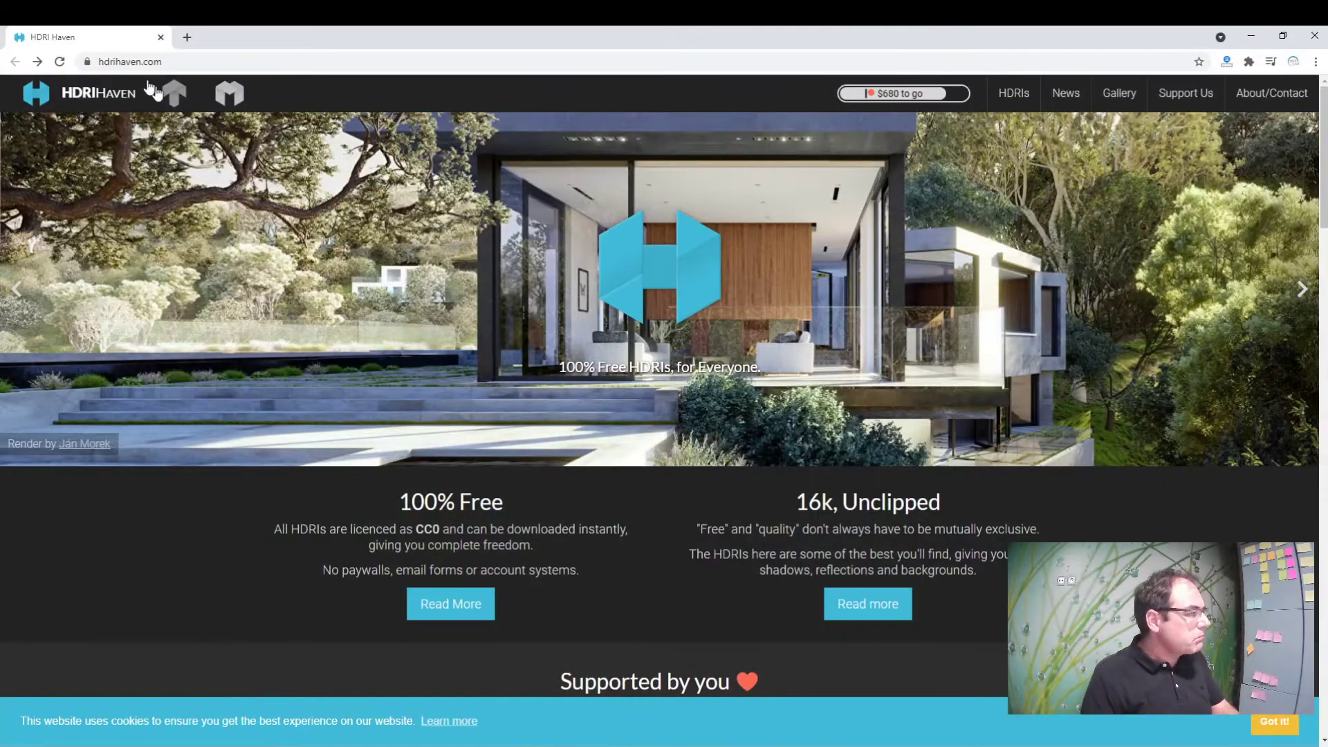
{"action": "left_click", "coordinate": [119, 64]}
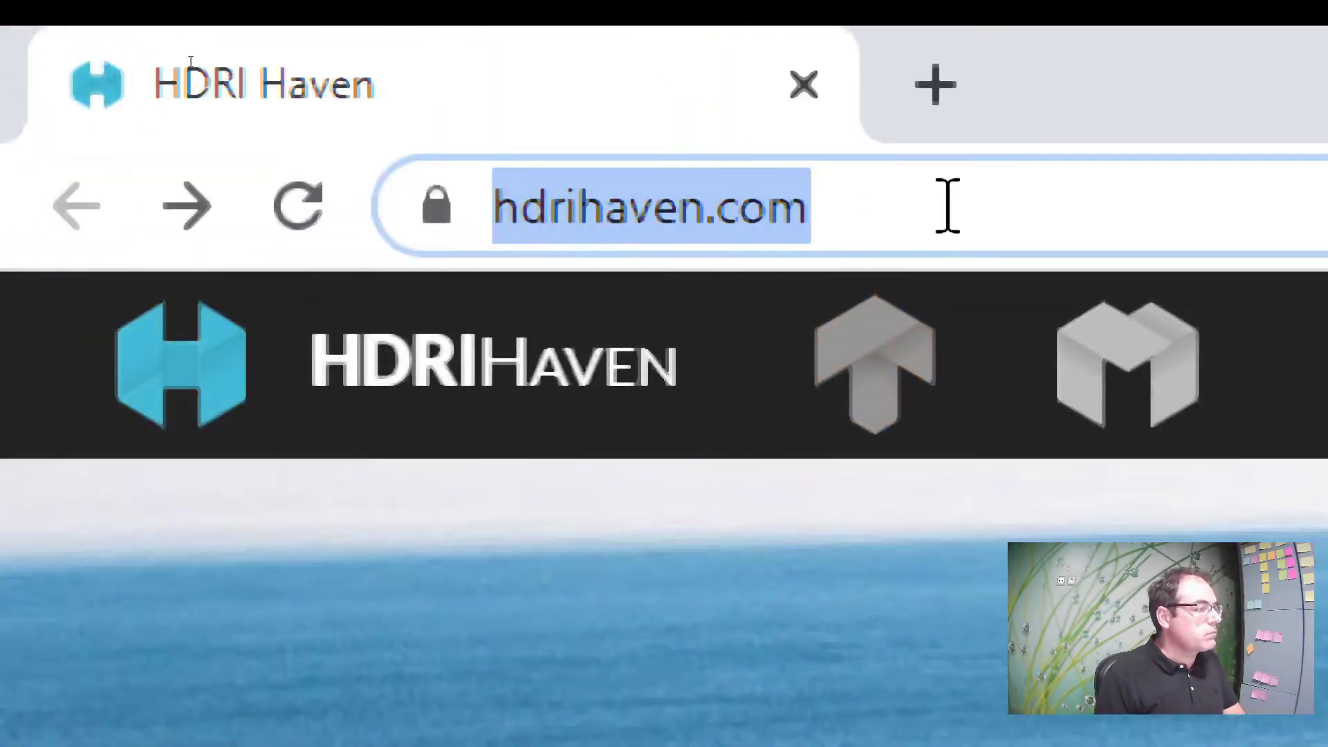
{"action": "left_click", "coordinate": [979, 228]}
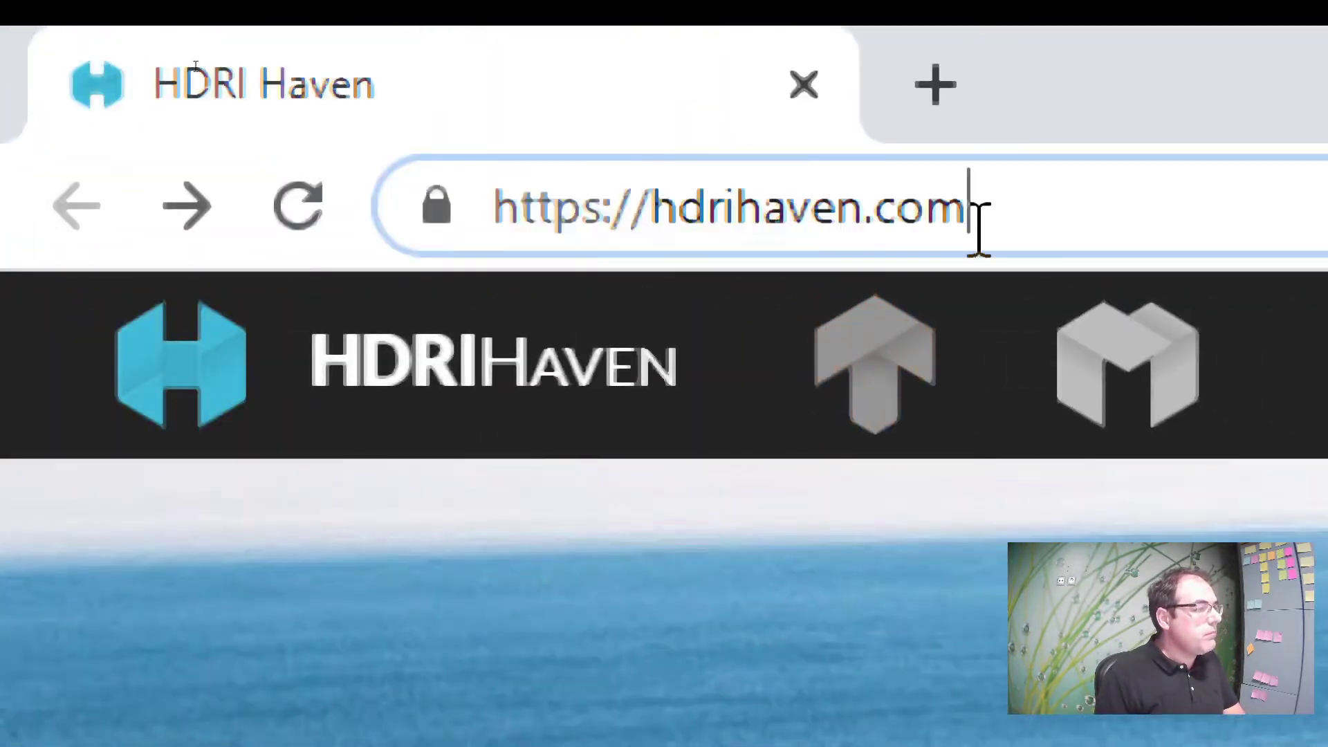
{"action": "left_click_drag", "start_coordinate": [1030, 199], "coordinate": [646, 208]}
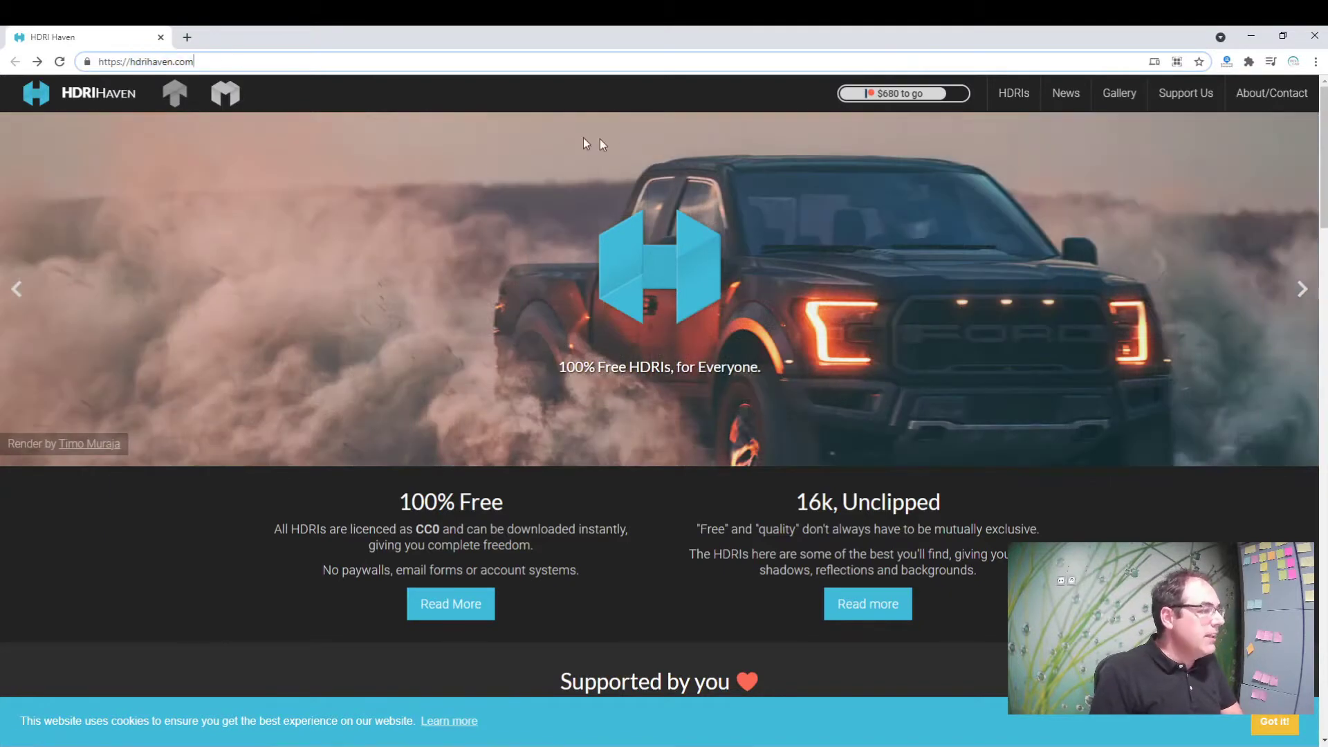
{"action": "scroll", "coordinate": [583, 144], "scroll_direction": "down", "scroll_amount": 3}
{"action": "scroll", "coordinate": [513, 376], "scroll_direction": "down", "scroll_amount": 3}
{"action": "scroll", "coordinate": [692, 346], "scroll_direction": "down", "scroll_amount": 3}
{"action": "scroll", "coordinate": [900, 342], "scroll_direction": "down", "scroll_amount": 2}
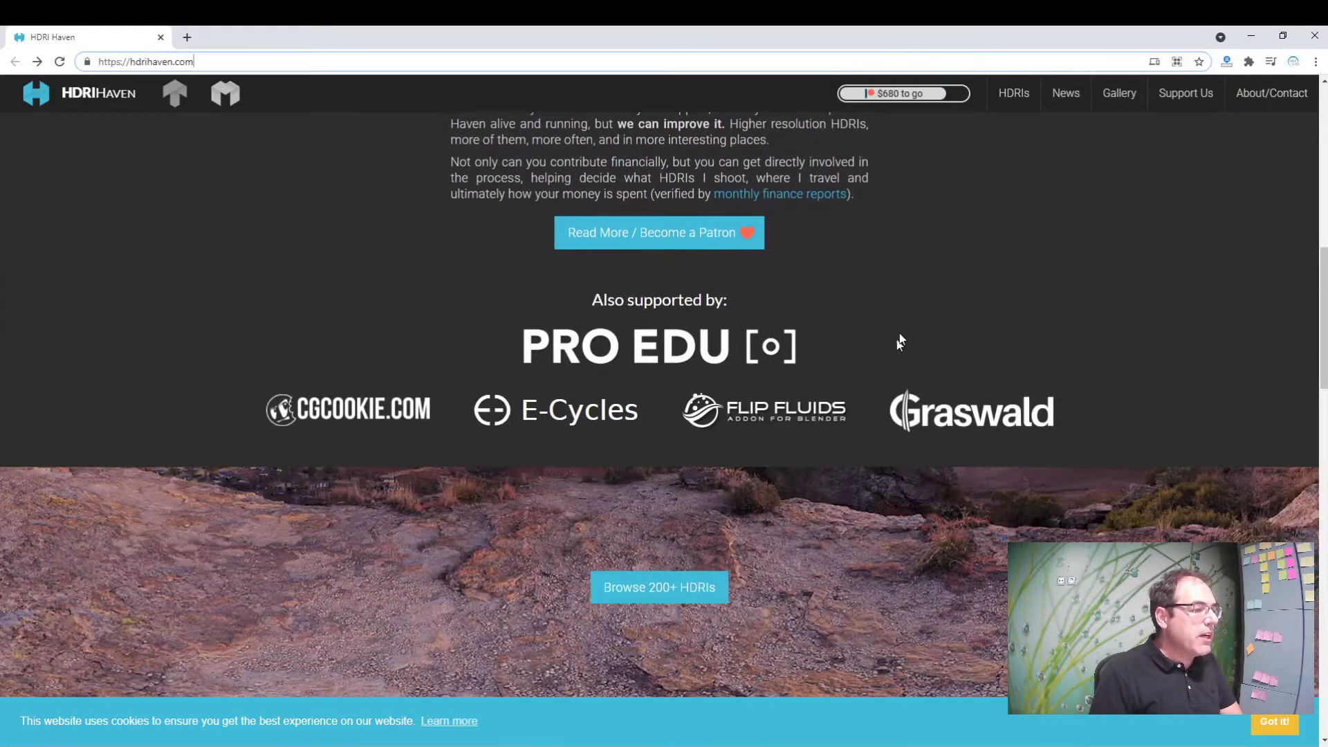
{"action": "scroll", "coordinate": [900, 342], "scroll_direction": "up", "scroll_amount": 2}
{"action": "scroll", "coordinate": [899, 329], "scroll_direction": "up", "scroll_amount": 4}
{"action": "scroll", "coordinate": [895, 333], "scroll_direction": "up", "scroll_amount": 5}
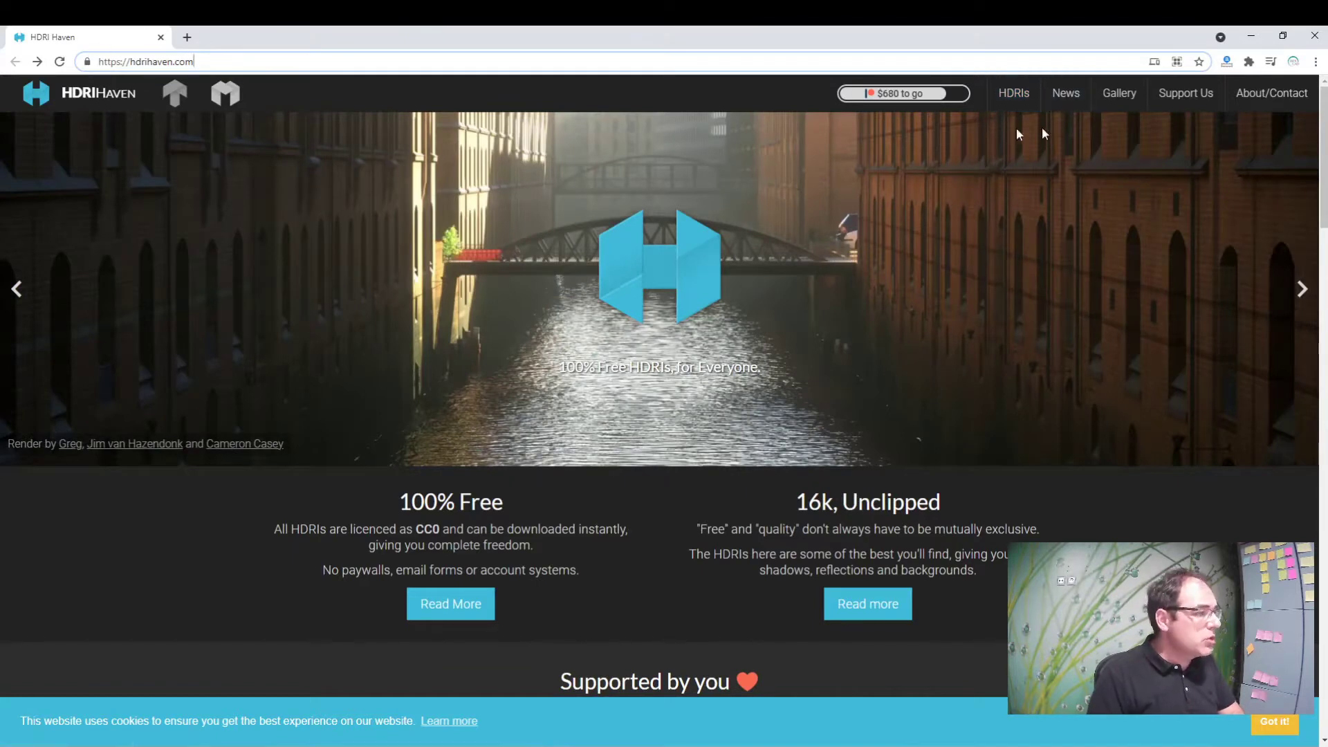
- Filter the HDRI Haven library to Outdoor, then Architecture, and browse the results
{"action": "left_click", "coordinate": [1025, 109]}
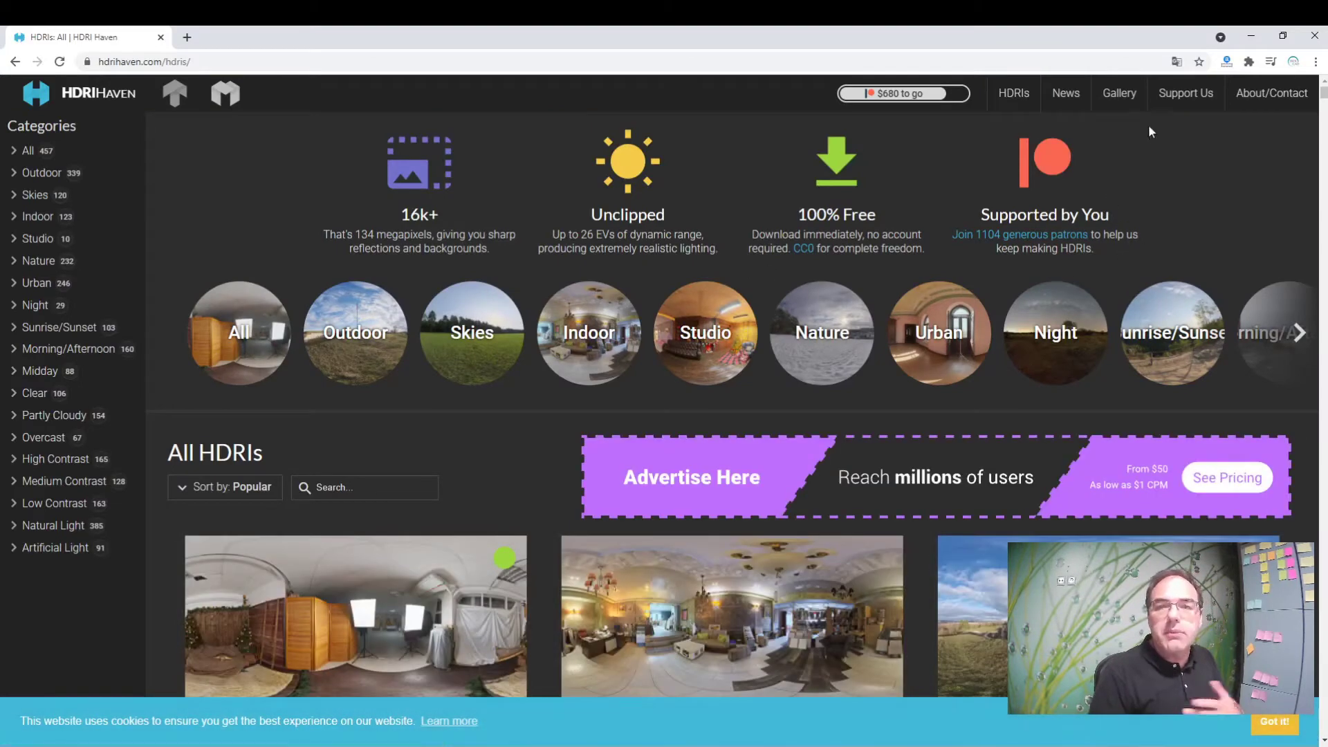
{"action": "left_click", "coordinate": [12, 177]}
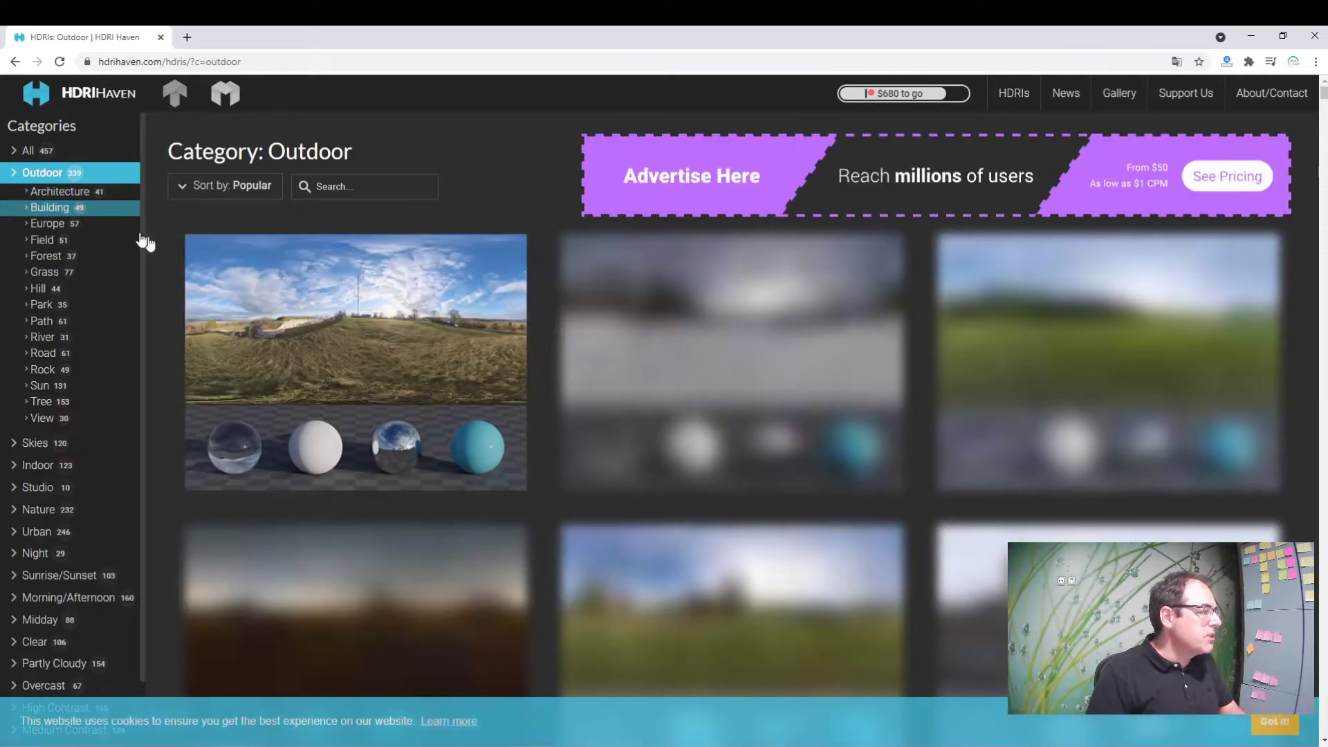
{"action": "scroll", "coordinate": [900, 388], "scroll_direction": "down", "scroll_amount": 4}
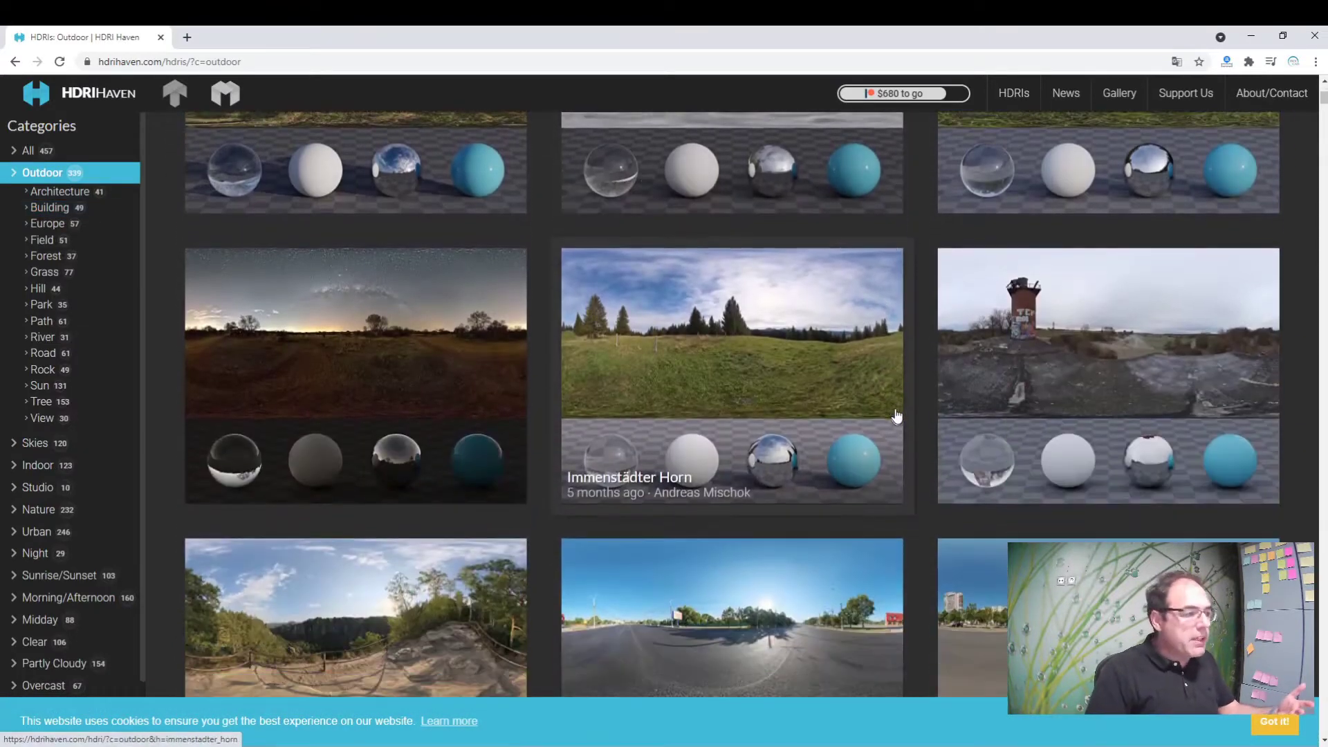
{"action": "left_click", "coordinate": [59, 191]}
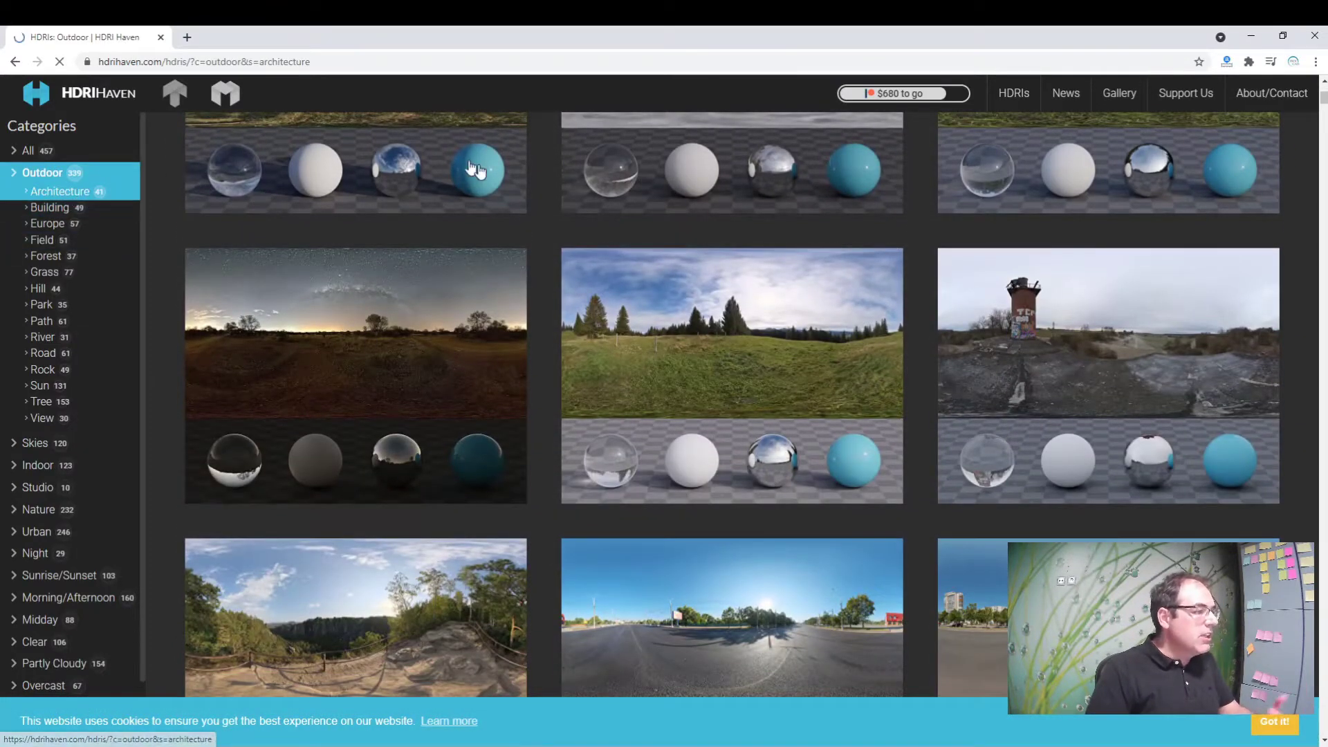
{"action": "scroll", "coordinate": [664, 319], "scroll_direction": "down", "scroll_amount": 5}
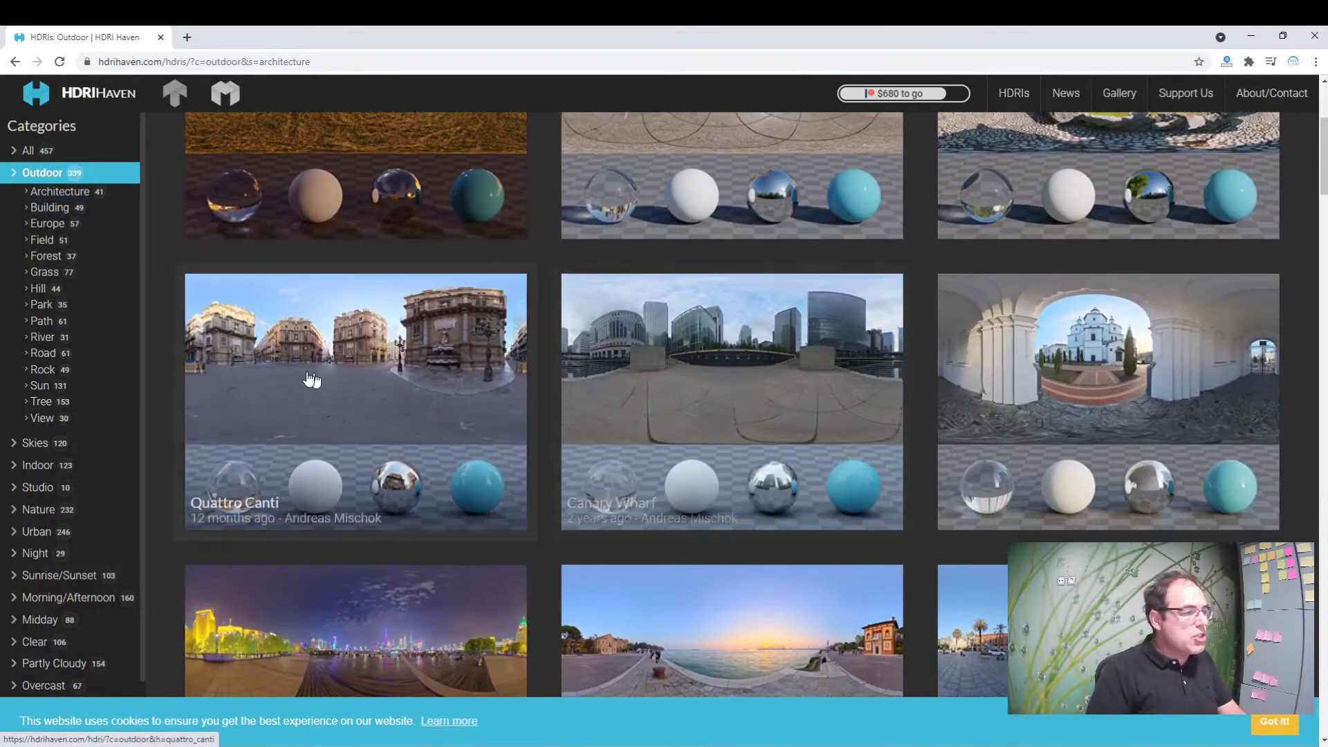
{"action": "scroll", "coordinate": [732, 426], "scroll_direction": "down", "scroll_amount": 5}
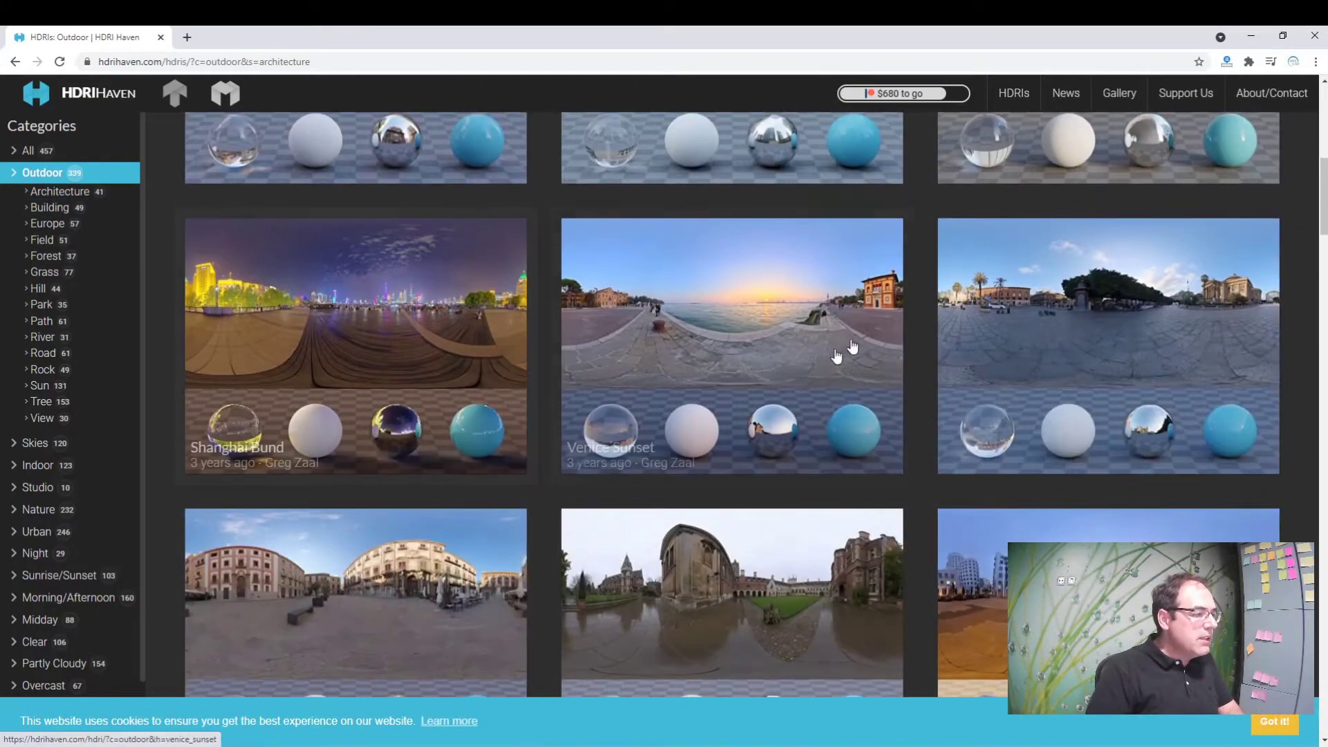
{"action": "scroll", "coordinate": [694, 278], "scroll_direction": "down", "scroll_amount": 5}
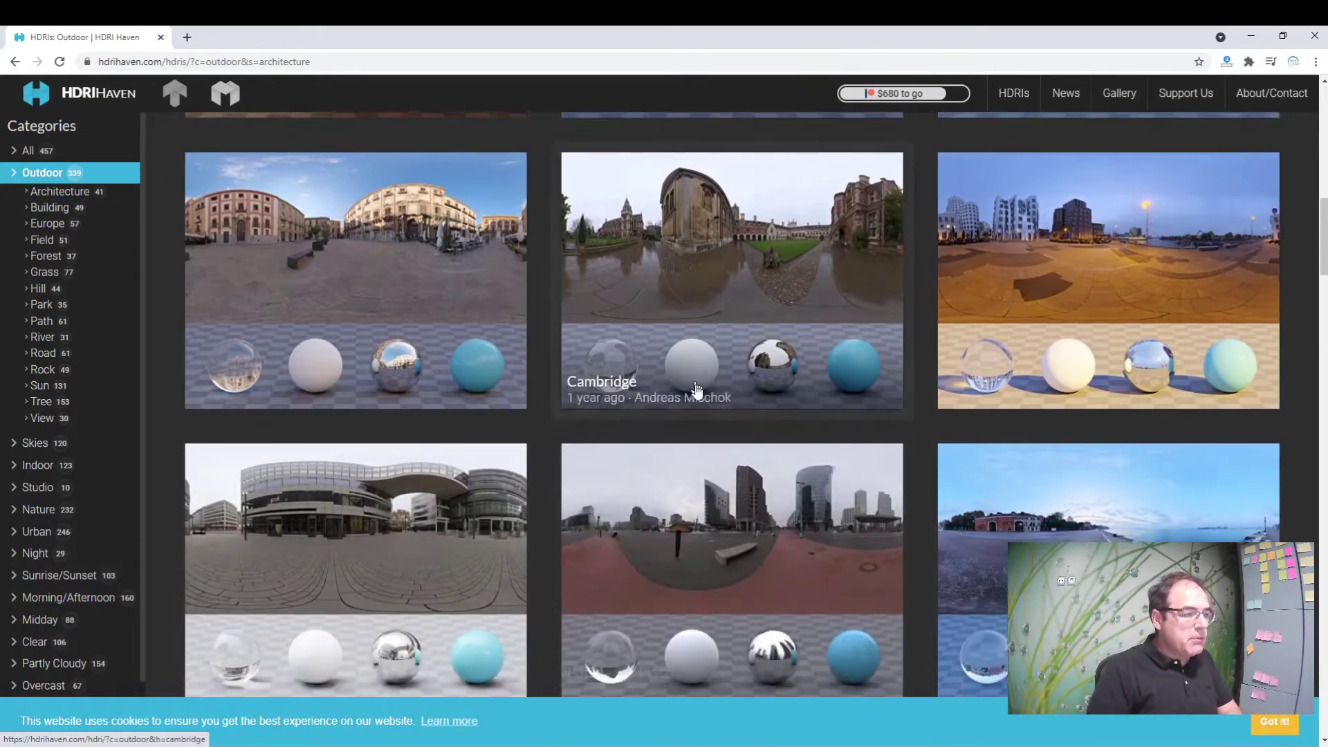
{"action": "scroll", "coordinate": [696, 385], "scroll_direction": "down", "scroll_amount": 3}
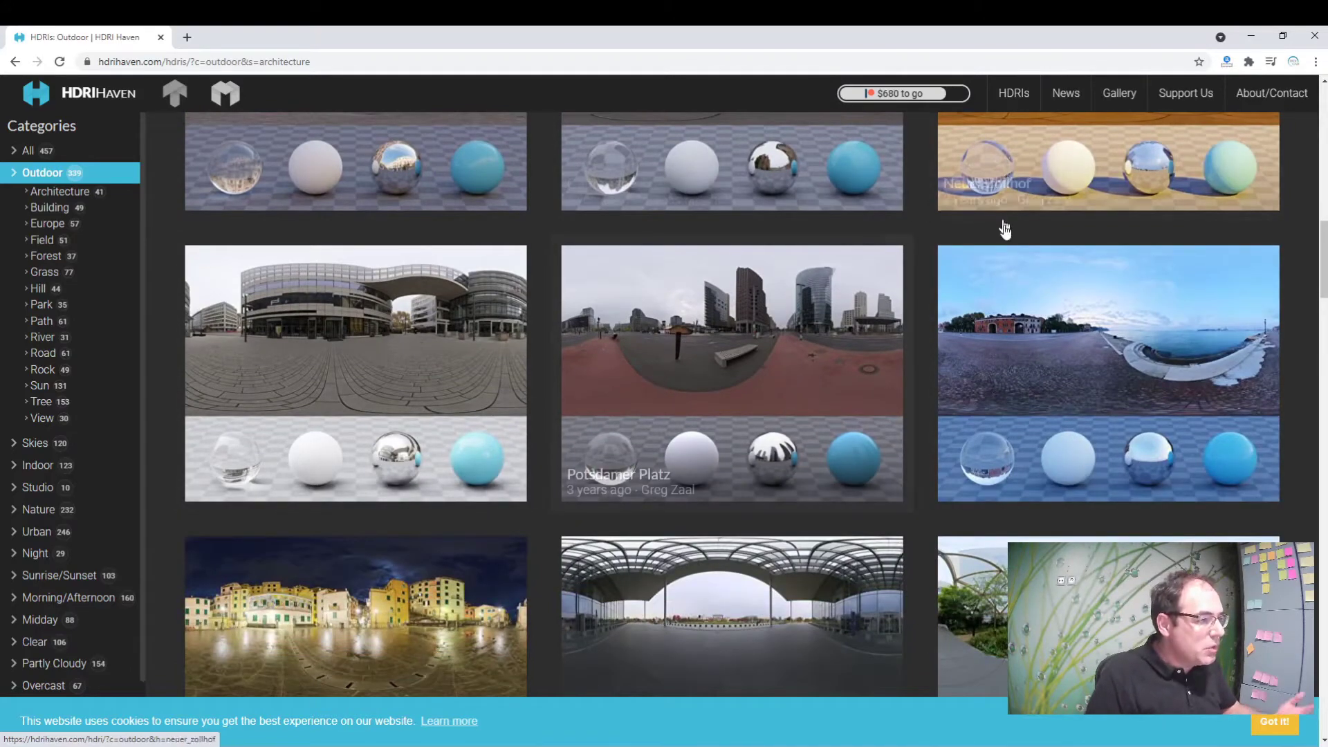
{"action": "scroll", "coordinate": [1162, 332], "scroll_direction": "down", "scroll_amount": 4}
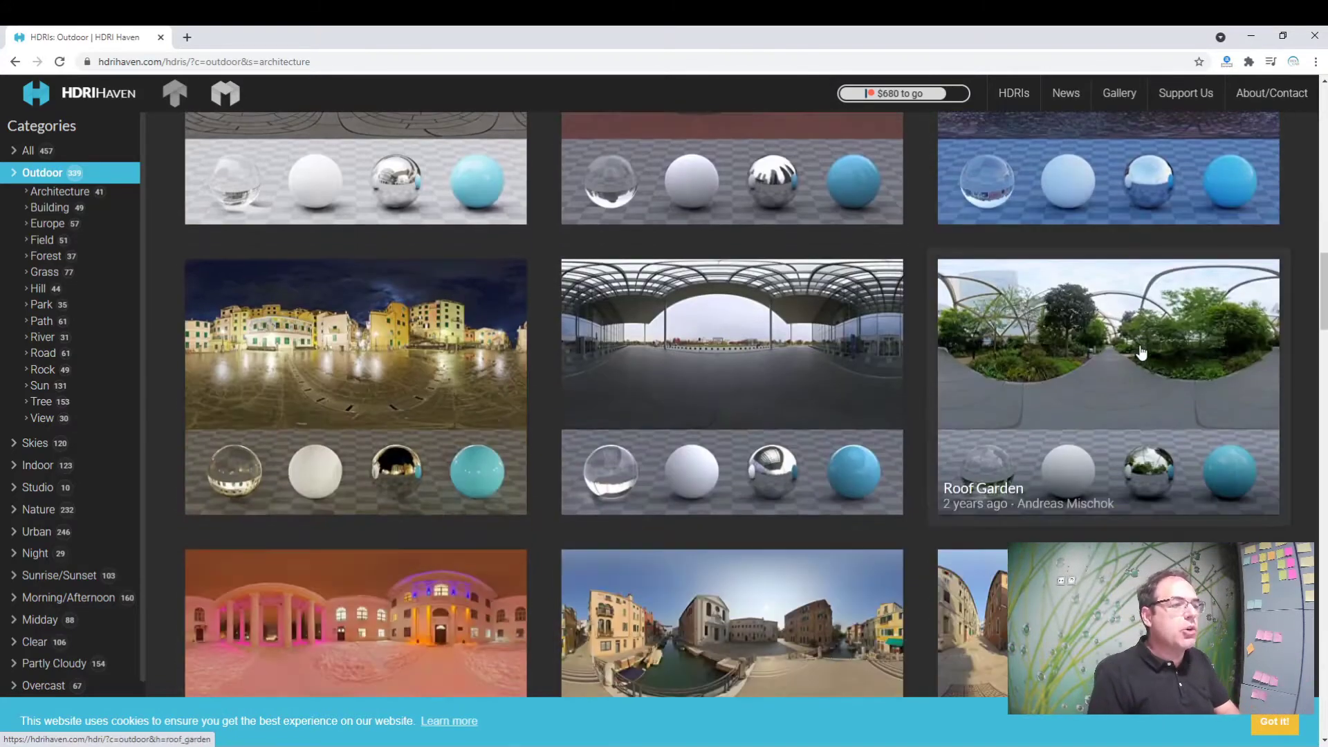
{"action": "scroll", "coordinate": [45, 325], "scroll_direction": "down", "scroll_amount": 1}
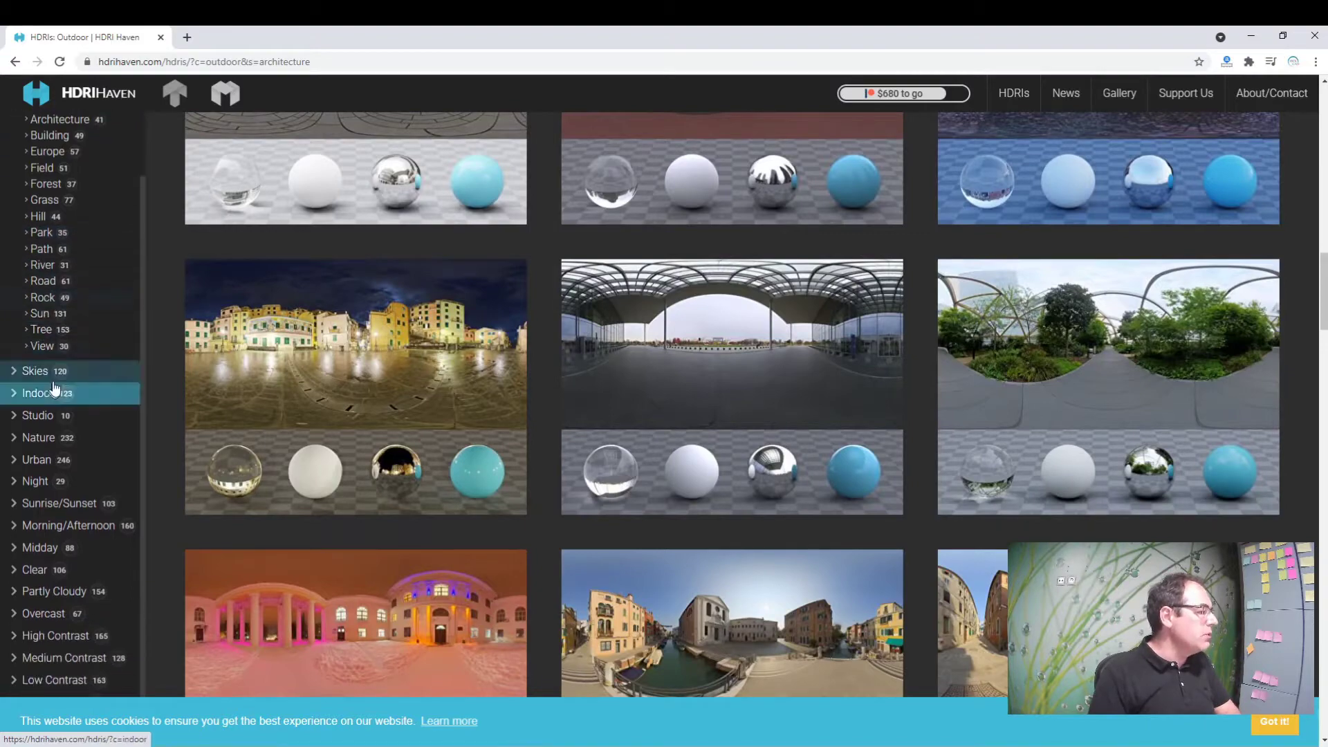
- Switch to the River grouping and scroll through its HDRIs
{"action": "left_click", "coordinate": [48, 265]}
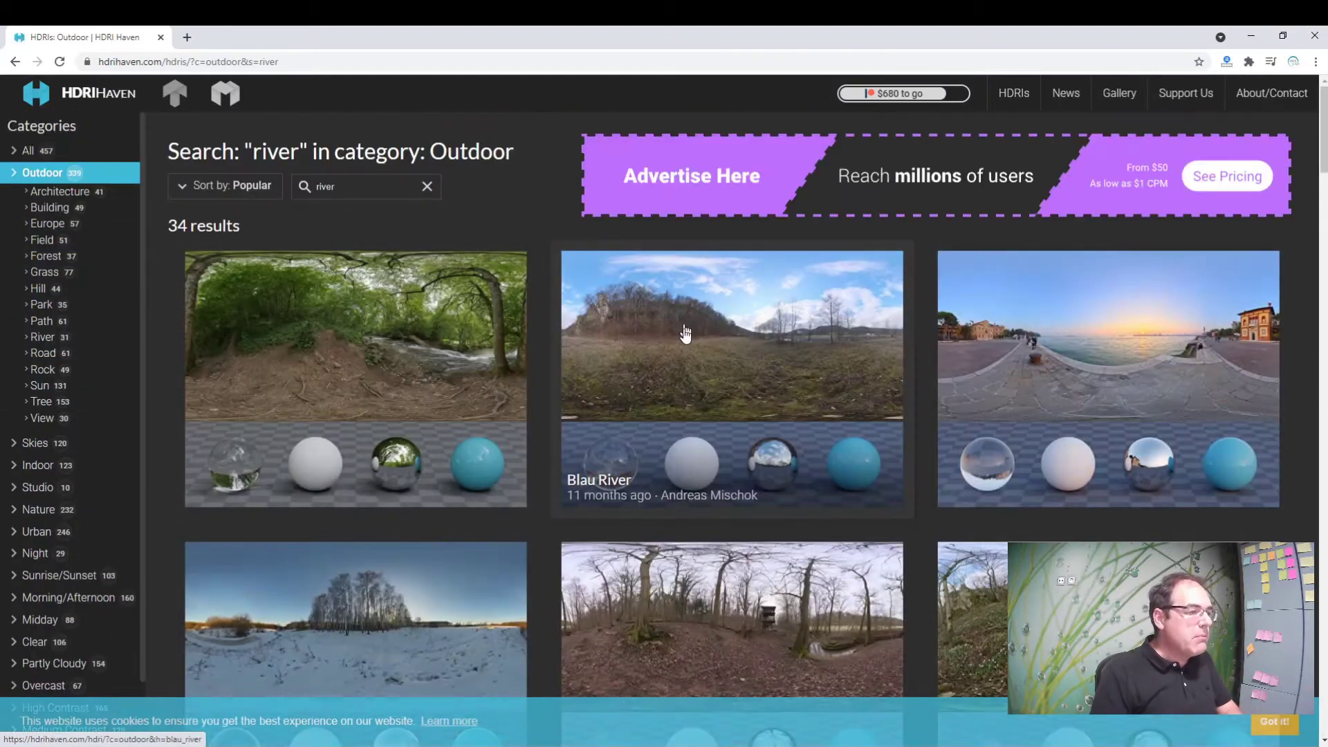
{"action": "scroll", "coordinate": [1121, 415], "scroll_direction": "down", "scroll_amount": 3}
{"action": "scroll", "coordinate": [1086, 456], "scroll_direction": "down", "scroll_amount": 2}
{"action": "scroll", "coordinate": [1003, 471], "scroll_direction": "down", "scroll_amount": 5}
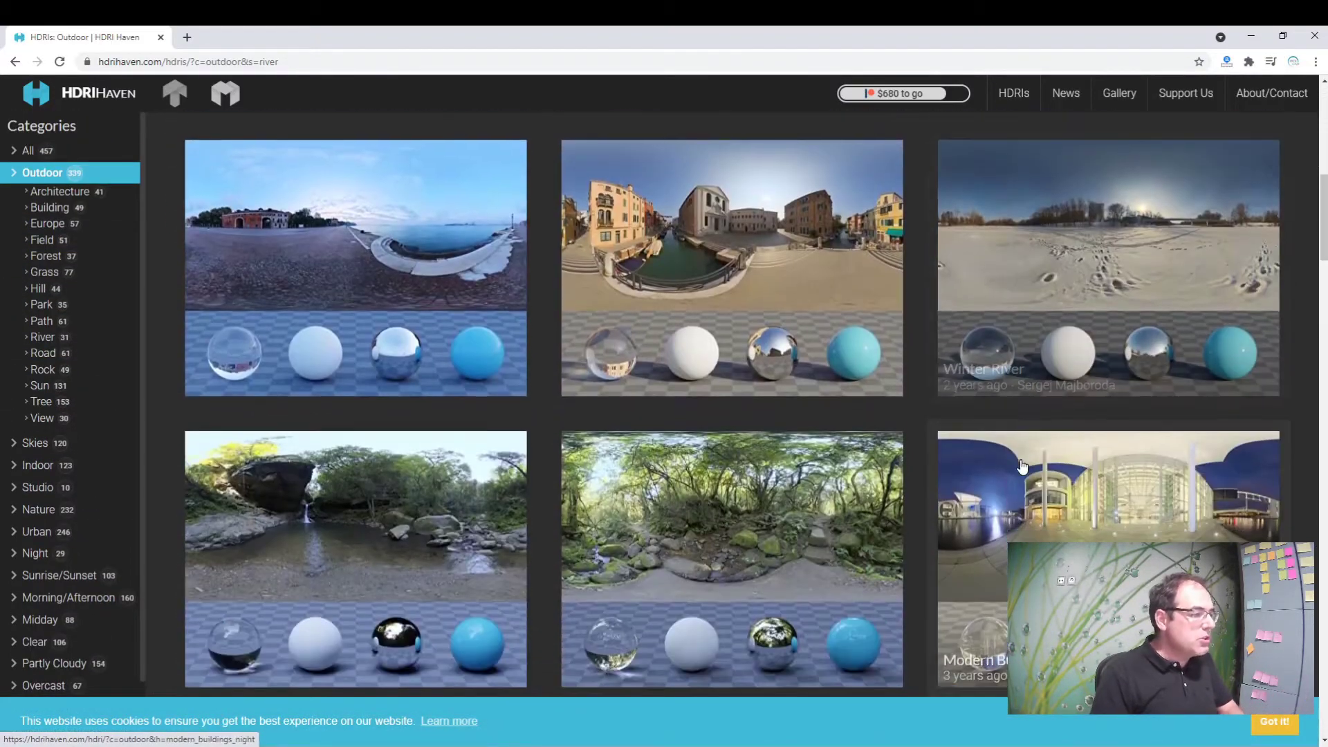
{"action": "scroll", "coordinate": [818, 482], "scroll_direction": "down", "scroll_amount": 3}
{"action": "scroll", "coordinate": [818, 482], "scroll_direction": "up", "scroll_amount": 3}
{"action": "scroll", "coordinate": [379, 252], "scroll_direction": "up", "scroll_amount": 3}
{"action": "scroll", "coordinate": [261, 286], "scroll_direction": "up", "scroll_amount": 3}
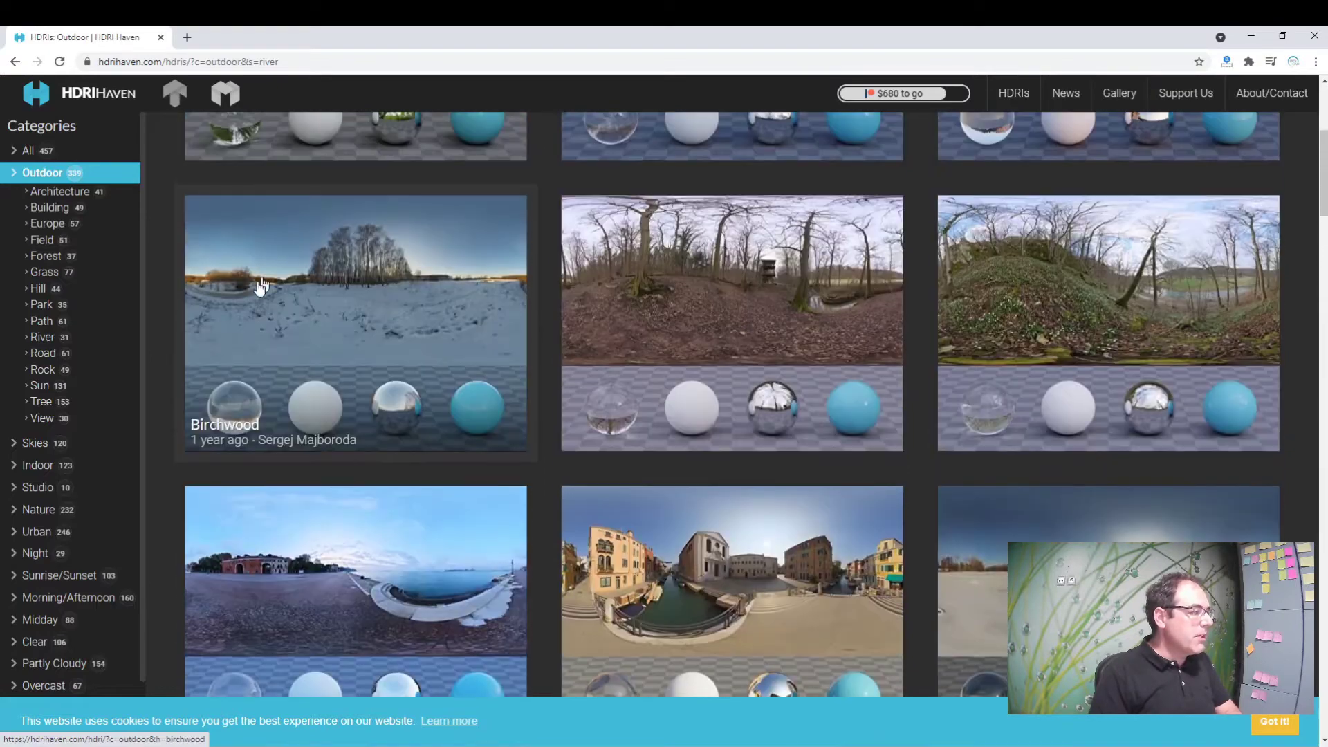
{"action": "scroll", "coordinate": [76, 412], "scroll_direction": "down", "scroll_amount": 1}
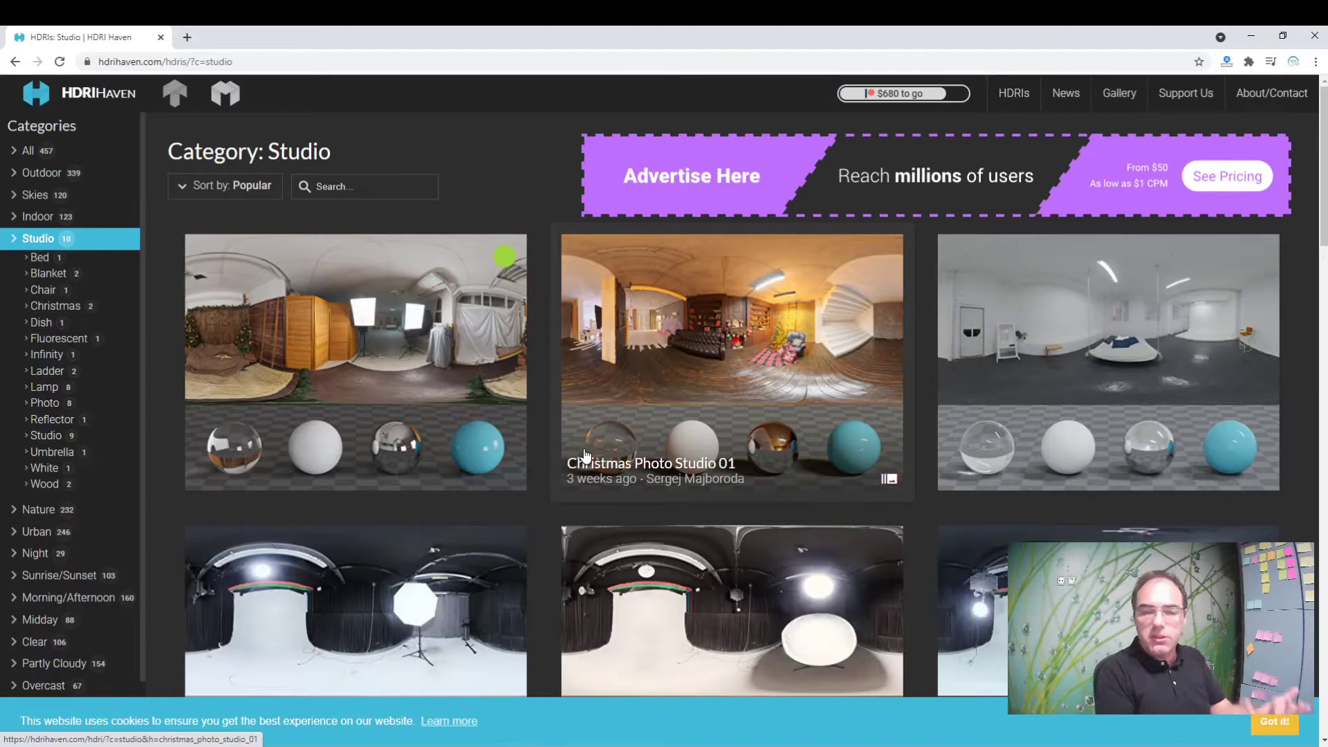
- Browse the Indoor category HDRIs
{"action": "left_click", "coordinate": [34, 216]}
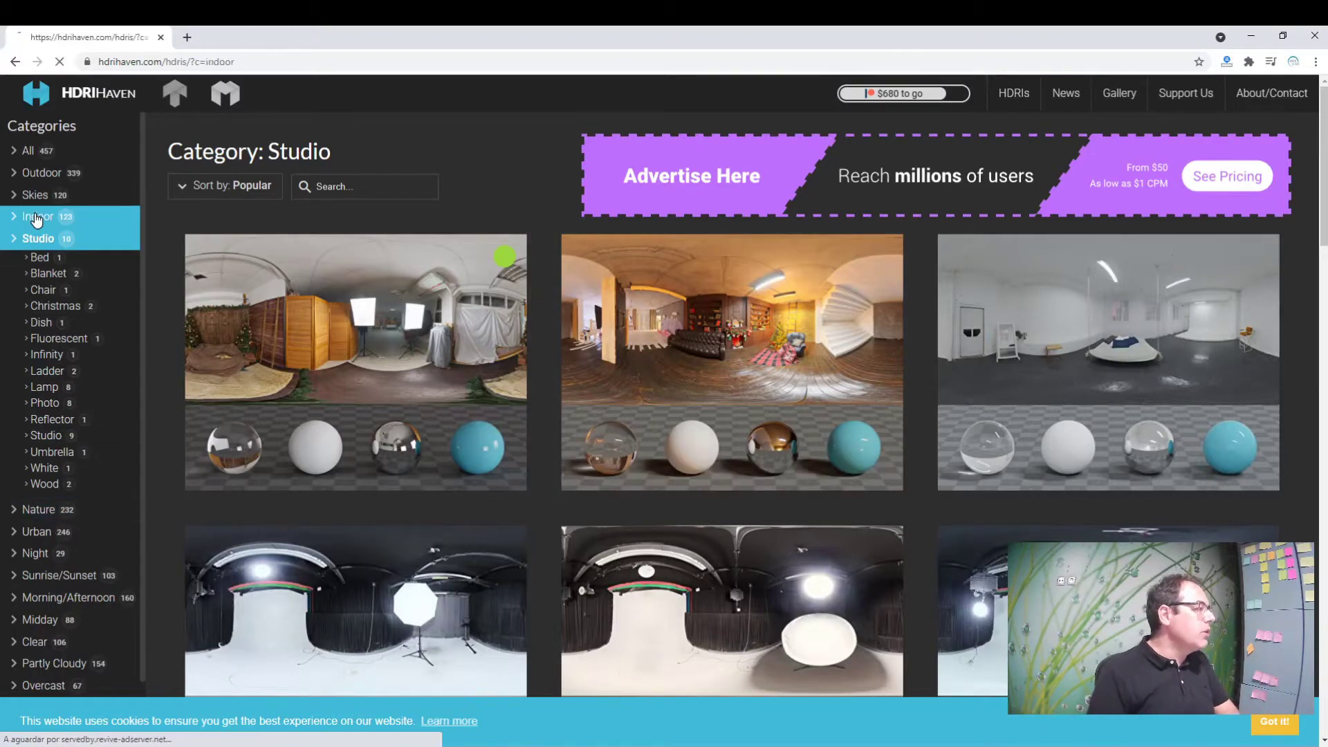
{"action": "scroll", "coordinate": [553, 443], "scroll_direction": "down", "scroll_amount": 4}
{"action": "scroll", "coordinate": [608, 401], "scroll_direction": "down", "scroll_amount": 2}
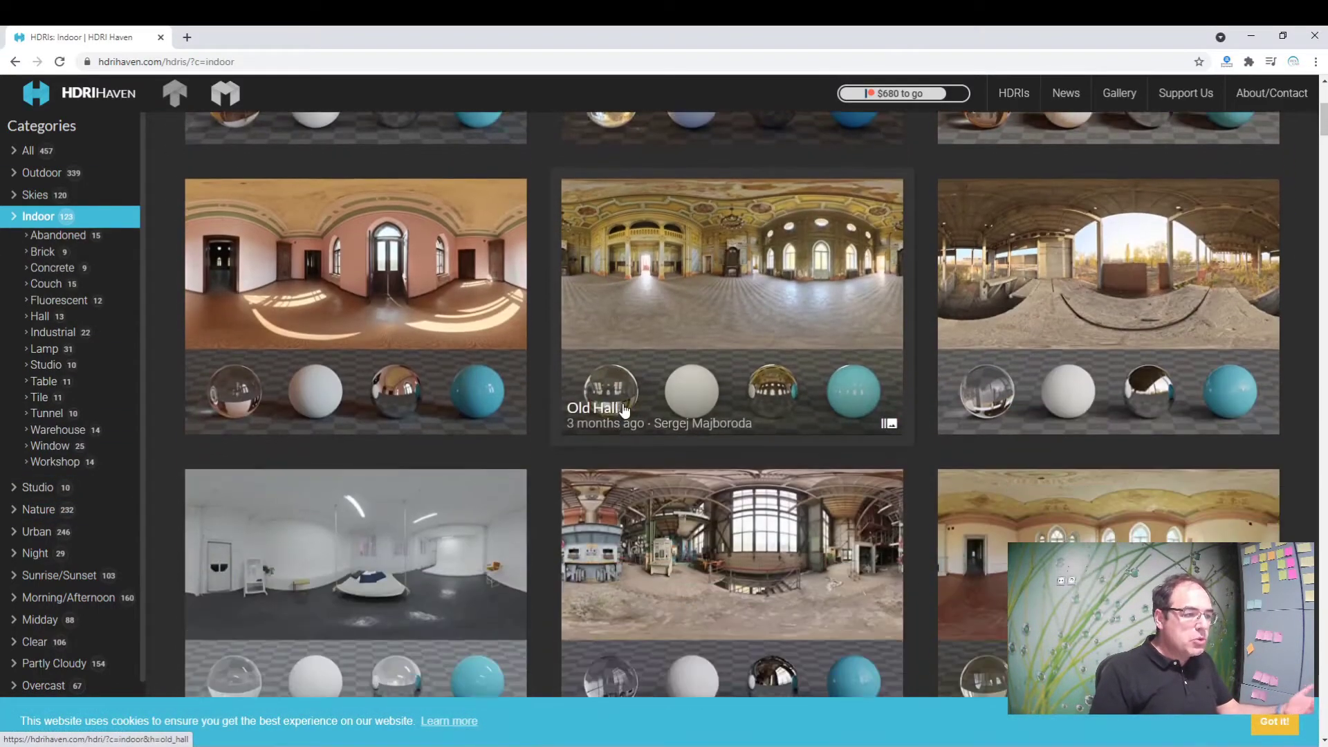
{"action": "scroll", "coordinate": [626, 366], "scroll_direction": "down", "scroll_amount": 2}
{"action": "scroll", "coordinate": [626, 367], "scroll_direction": "down", "scroll_amount": 4}
{"action": "scroll", "coordinate": [346, 359], "scroll_direction": "down", "scroll_amount": 4}
{"action": "scroll", "coordinate": [76, 415], "scroll_direction": "down", "scroll_amount": 1}
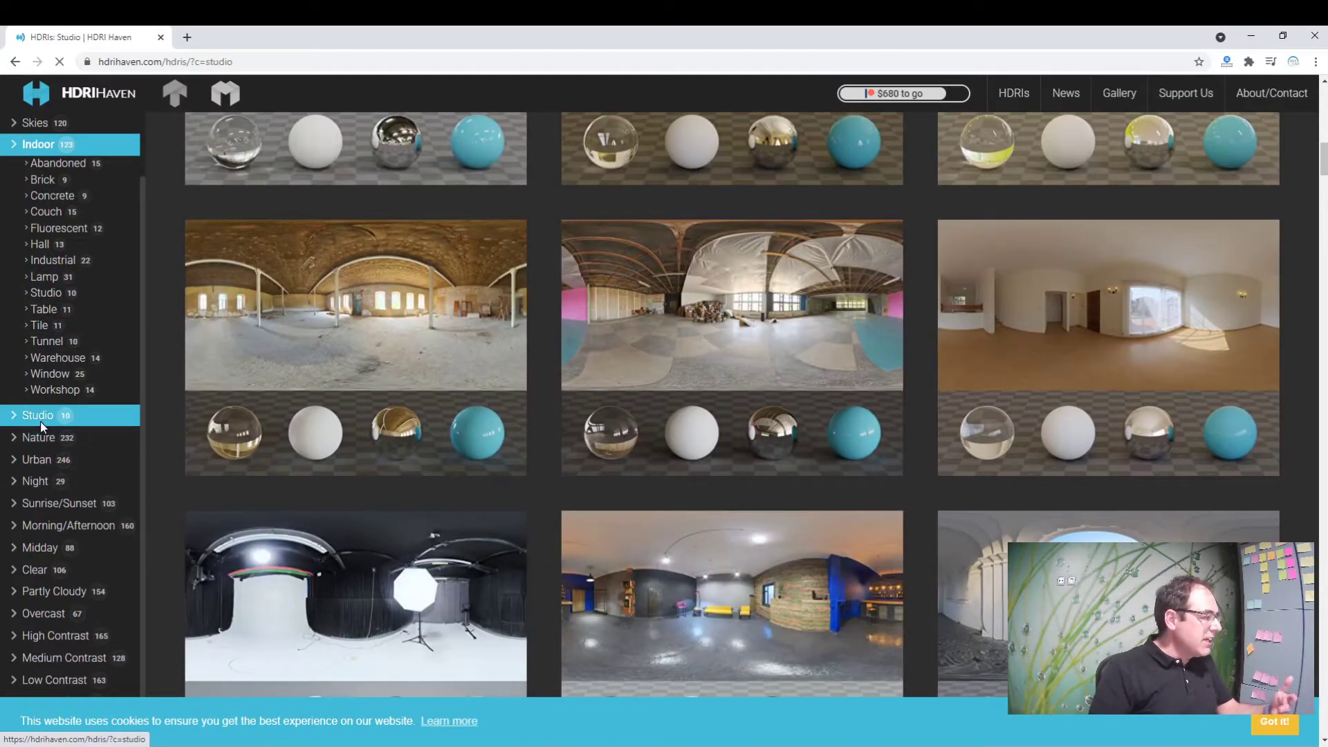
- Check the Studio category, then scroll through the whole Nature category listing
{"action": "left_click", "coordinate": [41, 415]}
{"action": "left_click", "coordinate": [38, 509]}
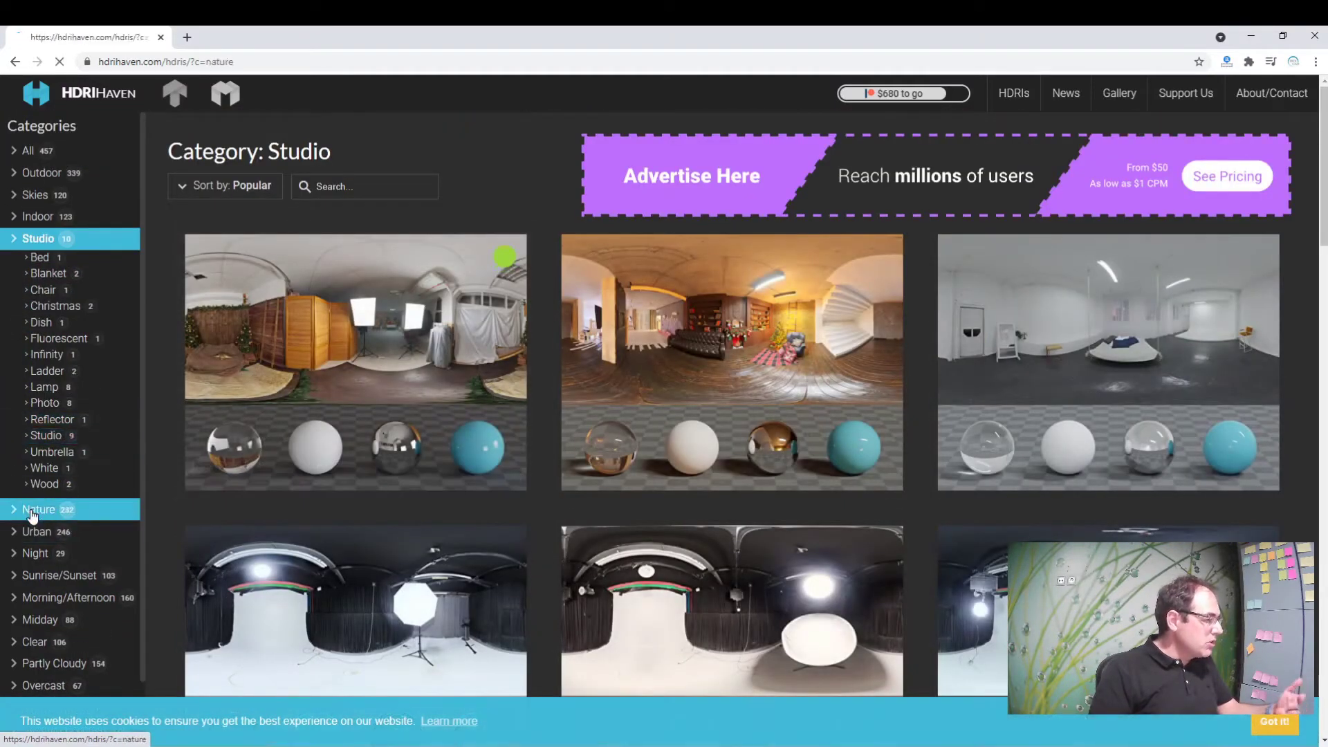
{"action": "scroll", "coordinate": [740, 339], "scroll_direction": "down", "scroll_amount": 2}
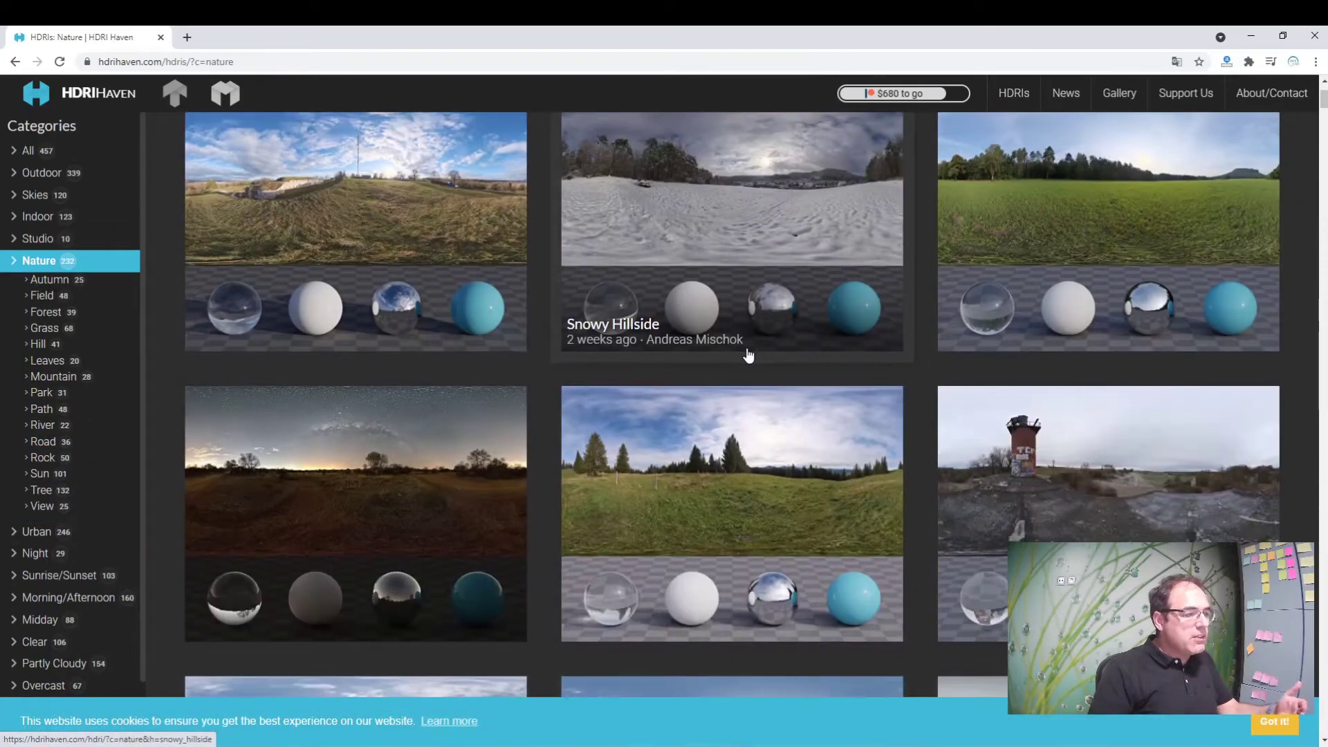
{"action": "scroll", "coordinate": [747, 356], "scroll_direction": "down", "scroll_amount": 4}
{"action": "scroll", "coordinate": [754, 346], "scroll_direction": "down", "scroll_amount": 5}
{"action": "scroll", "coordinate": [733, 363], "scroll_direction": "down", "scroll_amount": 5}
{"action": "scroll", "coordinate": [747, 353], "scroll_direction": "down", "scroll_amount": 5}
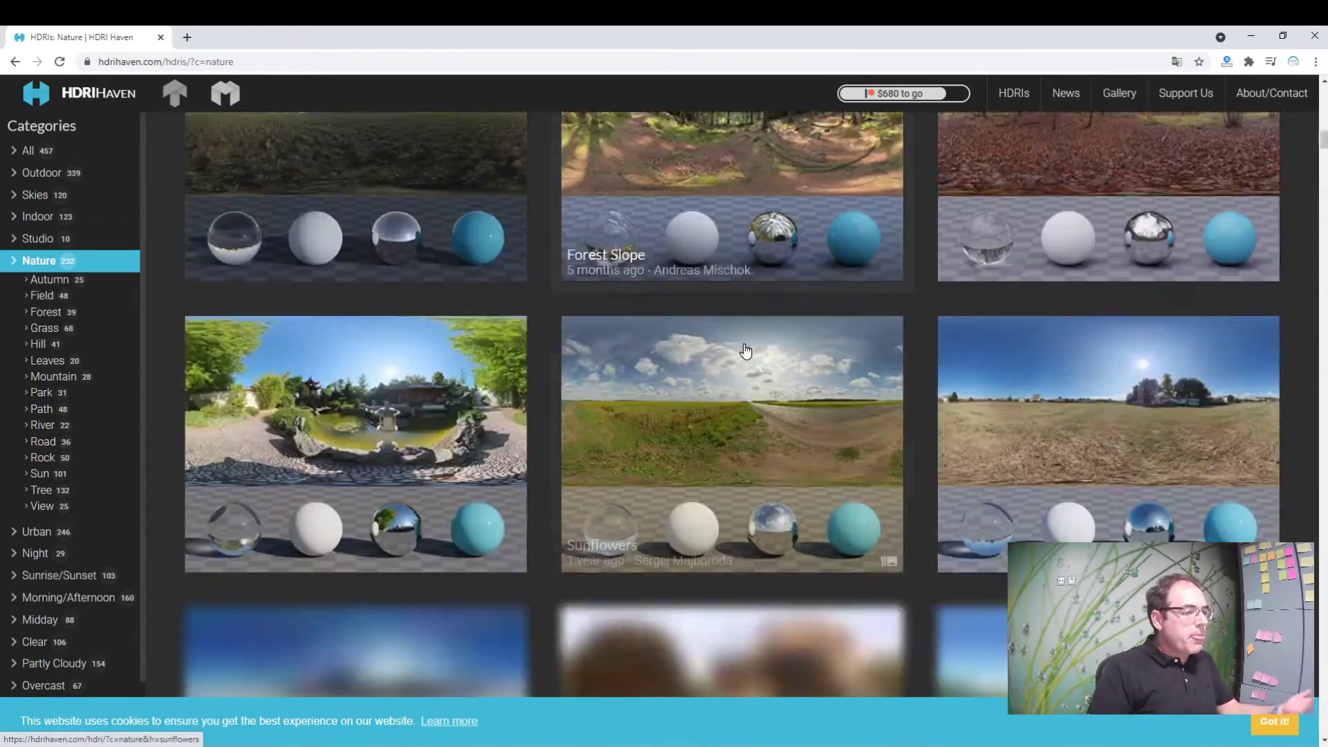
{"action": "scroll", "coordinate": [737, 367], "scroll_direction": "down", "scroll_amount": 5}
{"action": "scroll", "coordinate": [737, 367], "scroll_direction": "down", "scroll_amount": 3}
{"action": "scroll", "coordinate": [28, 498], "scroll_direction": "down", "scroll_amount": 1}
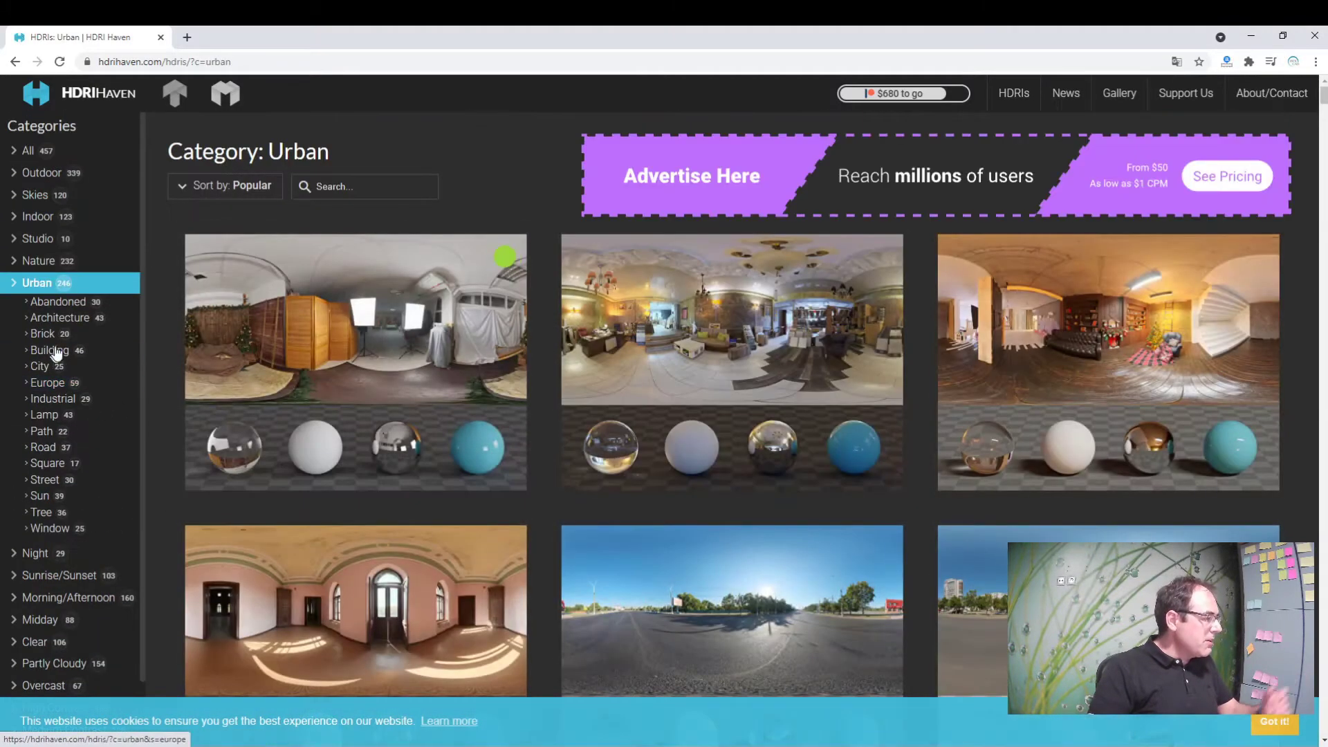
{"action": "scroll", "coordinate": [1016, 420], "scroll_direction": "down", "scroll_amount": 1}
{"action": "scroll", "coordinate": [1016, 421], "scroll_direction": "down", "scroll_amount": 4}
{"action": "scroll", "coordinate": [760, 415], "scroll_direction": "down", "scroll_amount": 1}
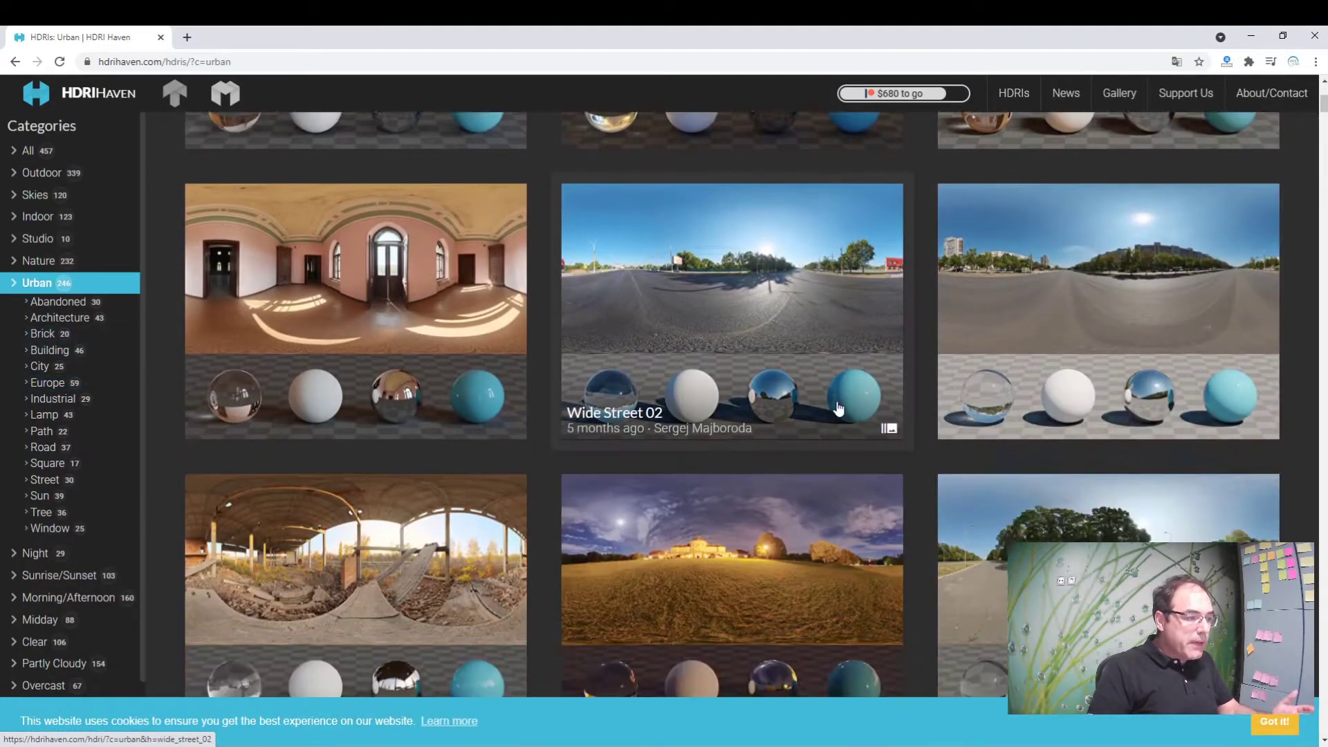
{"action": "scroll", "coordinate": [706, 388], "scroll_direction": "down", "scroll_amount": 3}
{"action": "scroll", "coordinate": [1063, 345], "scroll_direction": "down", "scroll_amount": 1}
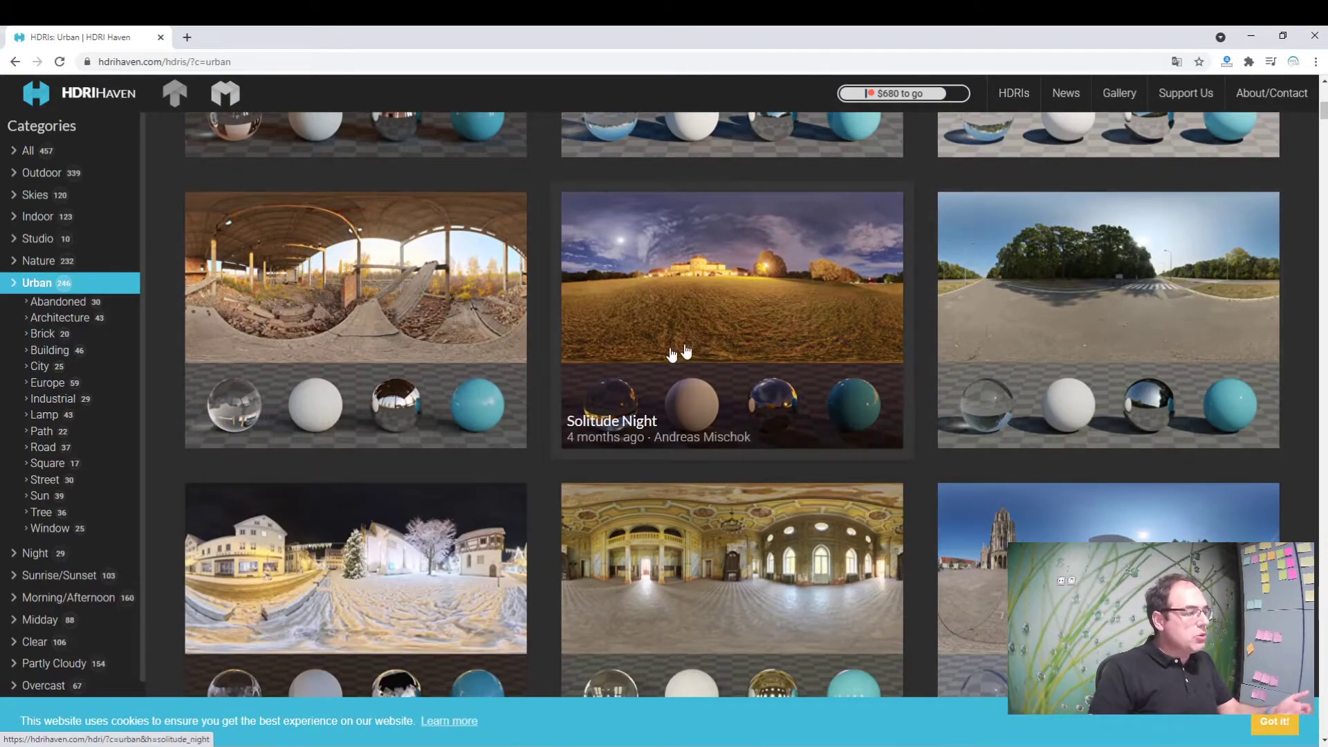
{"action": "scroll", "coordinate": [865, 415], "scroll_direction": "down", "scroll_amount": 2}
{"action": "scroll", "coordinate": [907, 407], "scroll_direction": "down", "scroll_amount": 2}
{"action": "scroll", "coordinate": [907, 407], "scroll_direction": "down", "scroll_amount": 2}
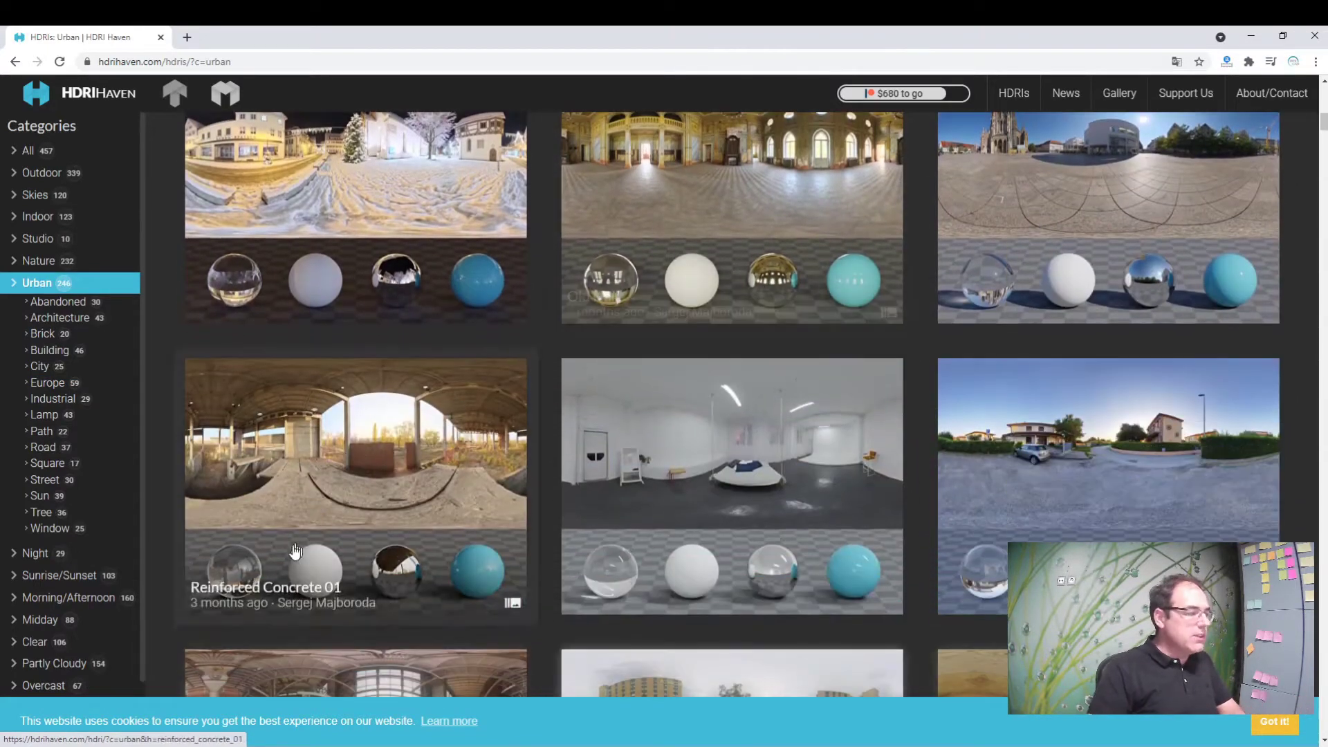
{"action": "scroll", "coordinate": [31, 526], "scroll_direction": "down", "scroll_amount": 1}
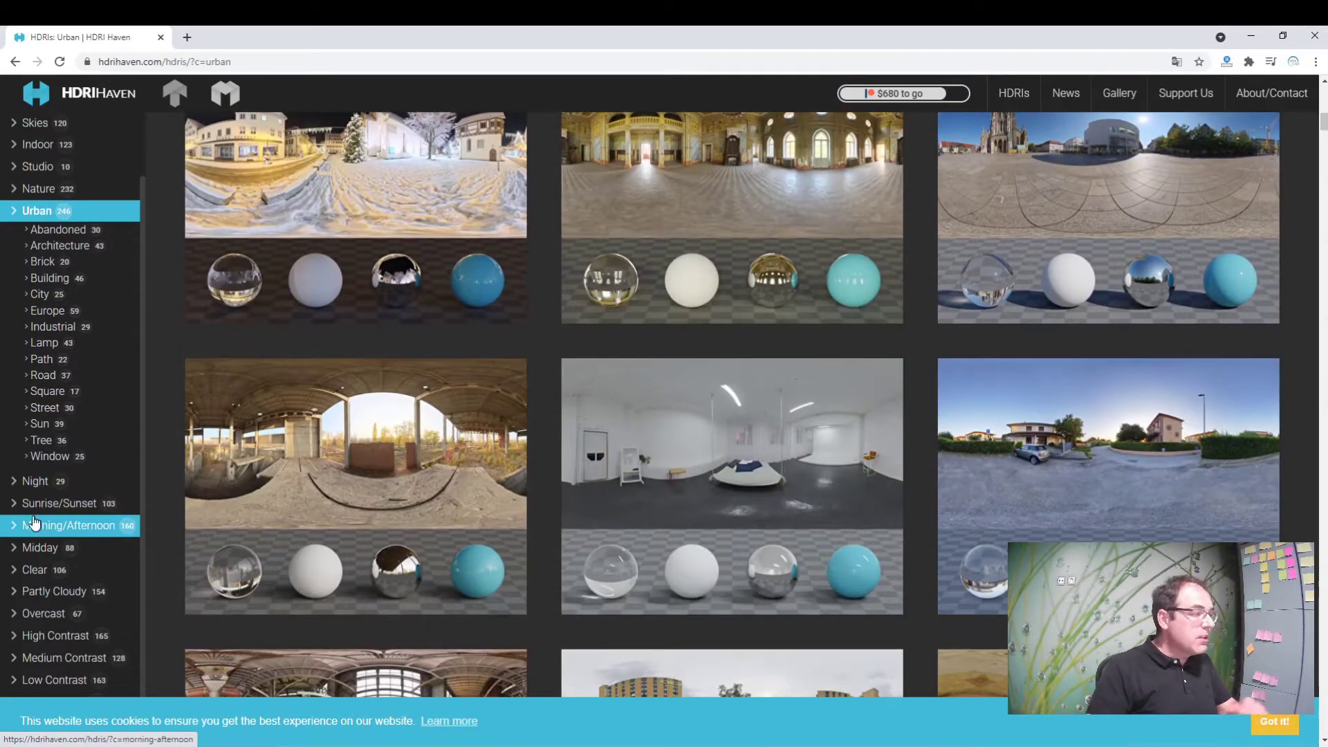
- Show the Night category and scroll down to the Satara Night thumbnail
{"action": "left_click", "coordinate": [34, 480]}
{"action": "scroll", "coordinate": [888, 408], "scroll_direction": "down", "scroll_amount": 2}
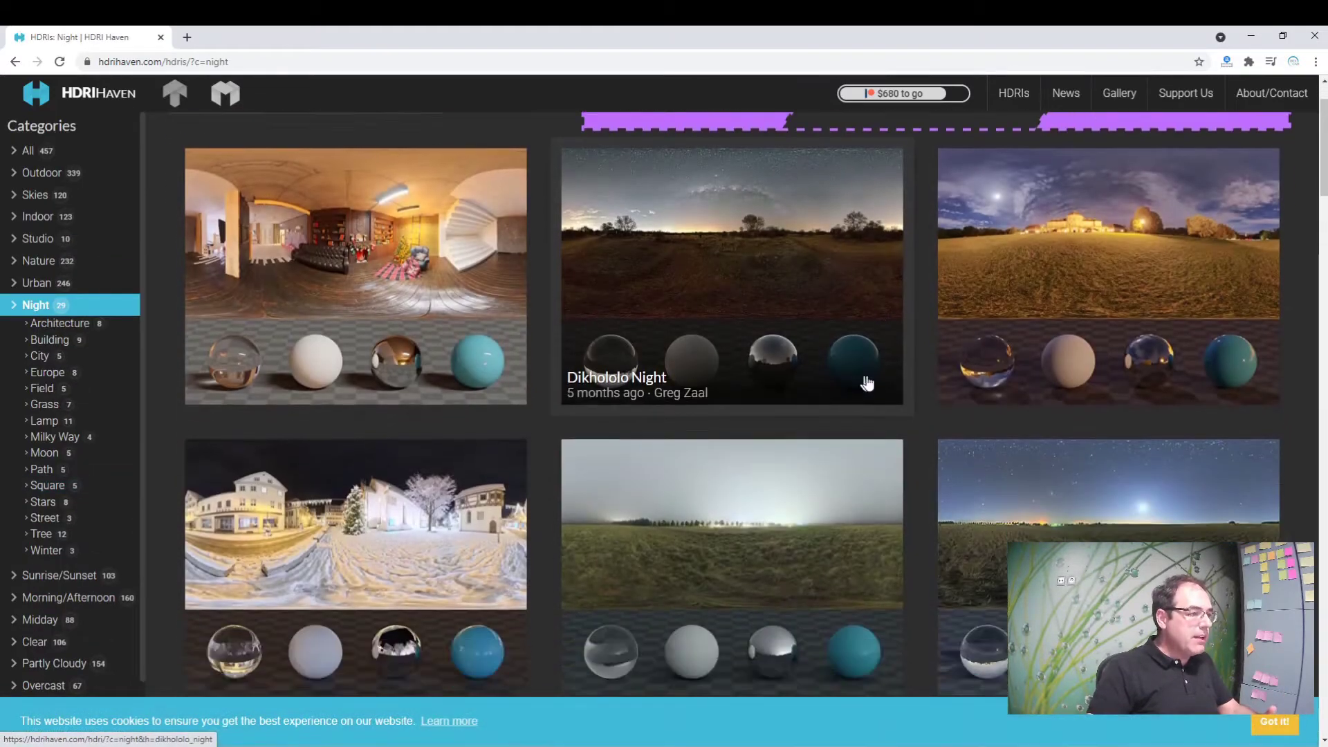
{"action": "scroll", "coordinate": [864, 379], "scroll_direction": "down", "scroll_amount": 2}
{"action": "scroll", "coordinate": [711, 379], "scroll_direction": "down", "scroll_amount": 3}
{"action": "scroll", "coordinate": [1001, 444], "scroll_direction": "down", "scroll_amount": 2}
{"action": "scroll", "coordinate": [1064, 419], "scroll_direction": "down", "scroll_amount": 3}
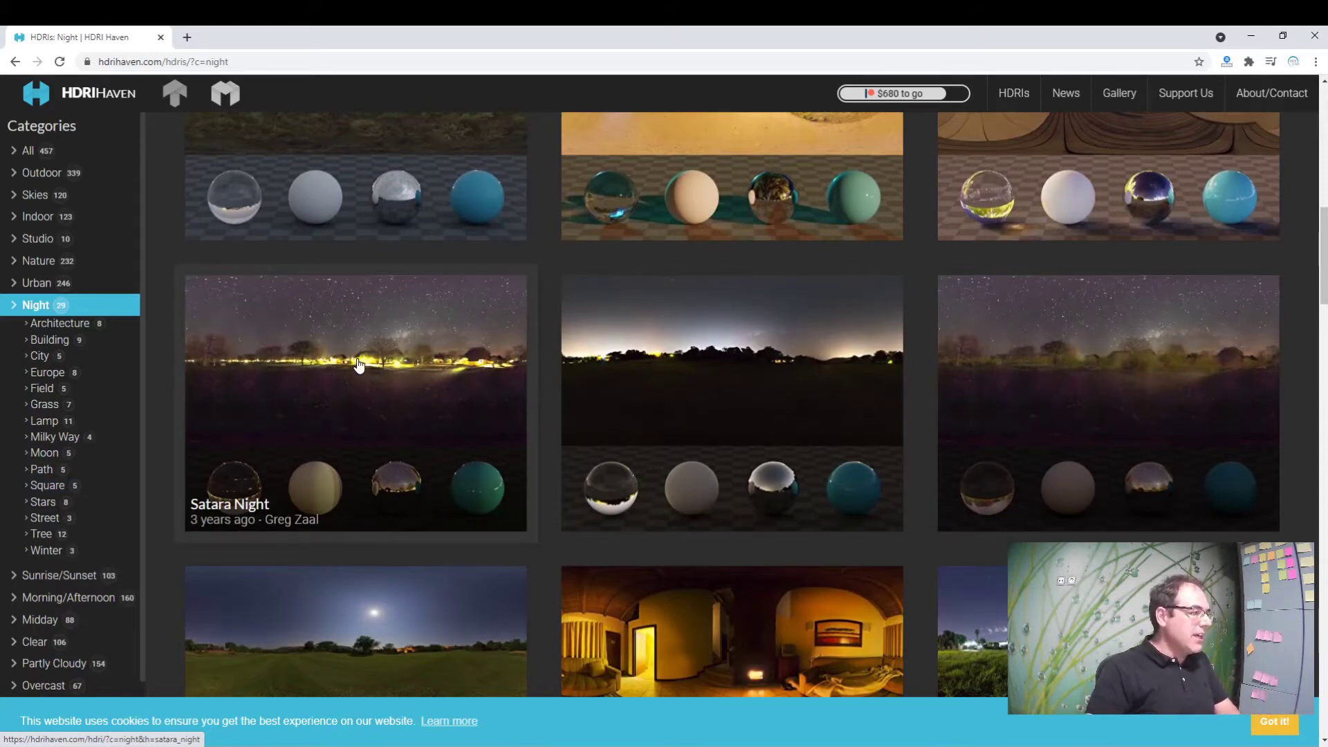
- Open Satara Night and rotate its 360° panorama toward the dark field
{"action": "left_click", "coordinate": [289, 332]}
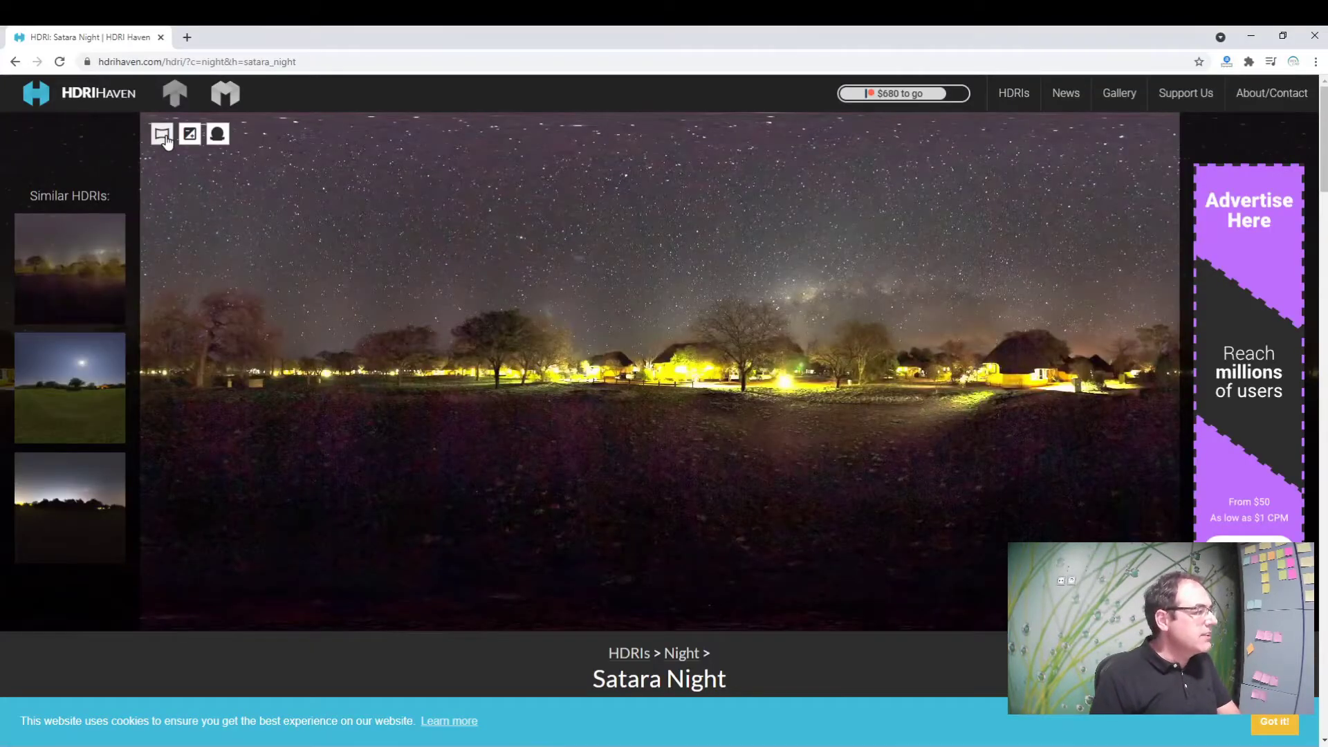
{"action": "left_click", "coordinate": [164, 136]}
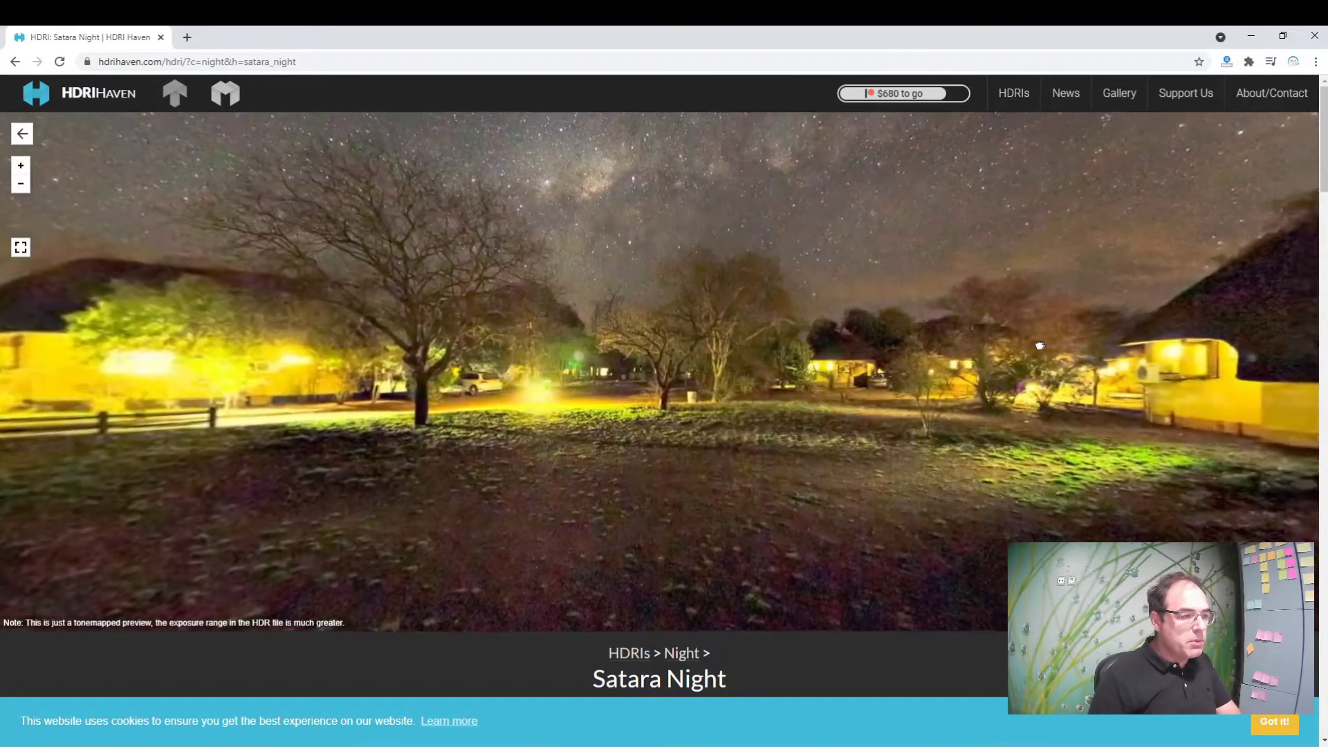
{"action": "mouse_move", "coordinate": [1072, 323]}
{"action": "left_mouse_down"}
{"action": "mouse_move", "coordinate": [865, 323]}
{"action": "mouse_move", "coordinate": [444, 270]}
{"action": "mouse_move", "coordinate": [777, 347]}
{"action": "mouse_move", "coordinate": [1049, 358]}
{"action": "left_mouse_up"}
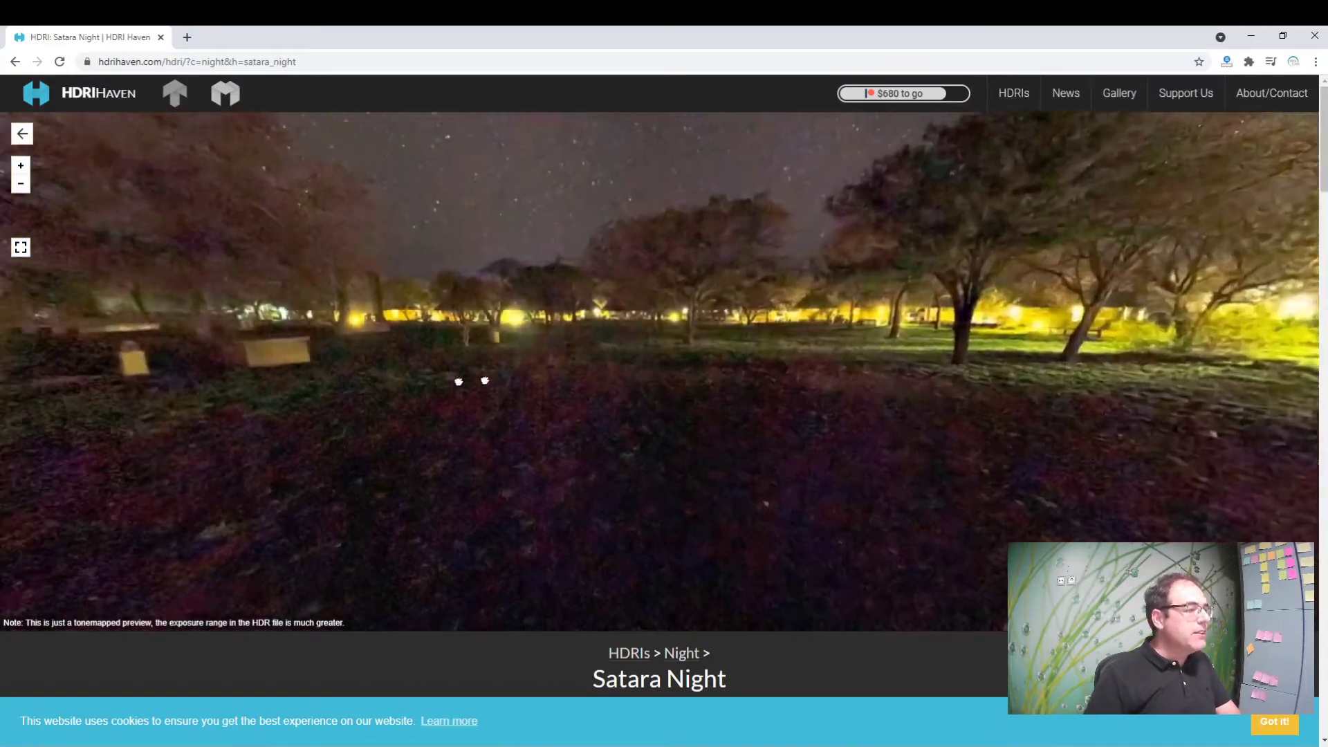
{"action": "mouse_move", "coordinate": [468, 380]}
{"action": "left_mouse_down"}
{"action": "mouse_move", "coordinate": [546, 385]}
{"action": "mouse_move", "coordinate": [595, 363]}
{"action": "mouse_move", "coordinate": [685, 403]}
{"action": "left_mouse_up"}
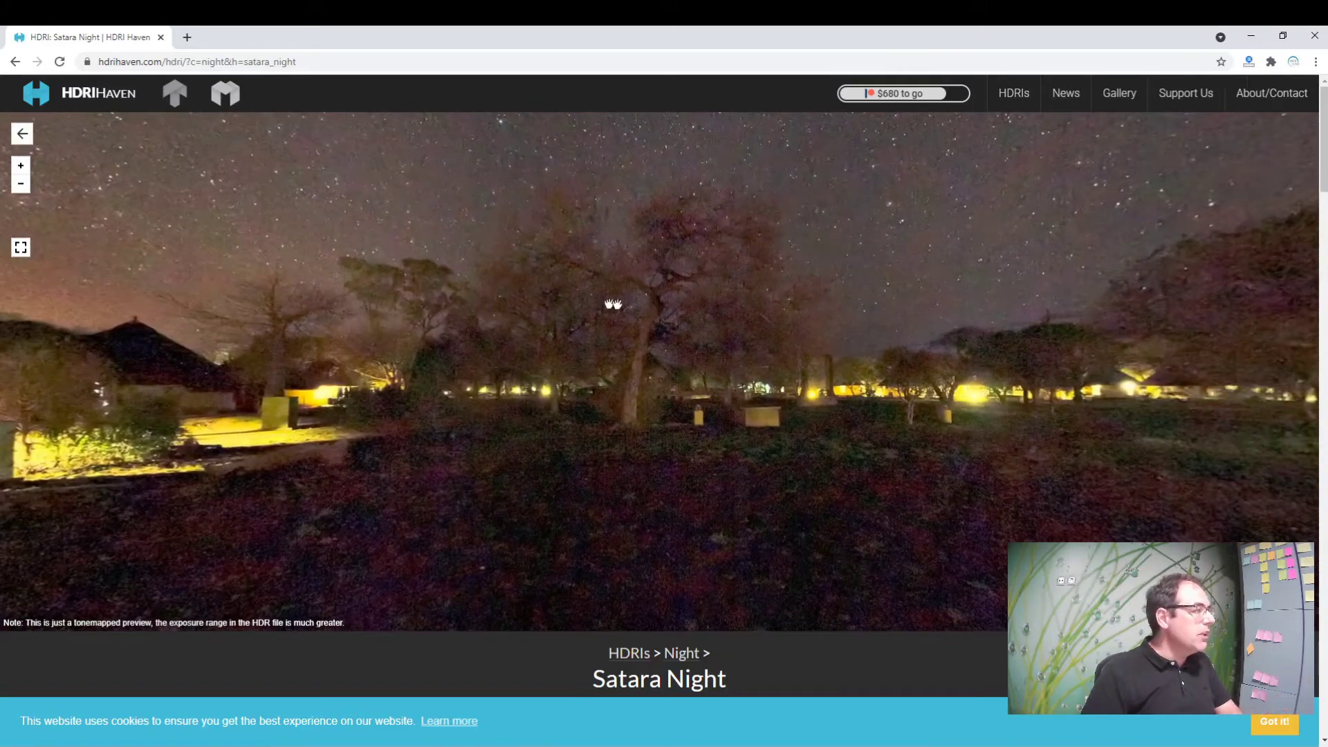
- Exit the panorama and download Satara Night's 8k HDR file (112.8 MB)
{"action": "left_click", "coordinate": [19, 136]}
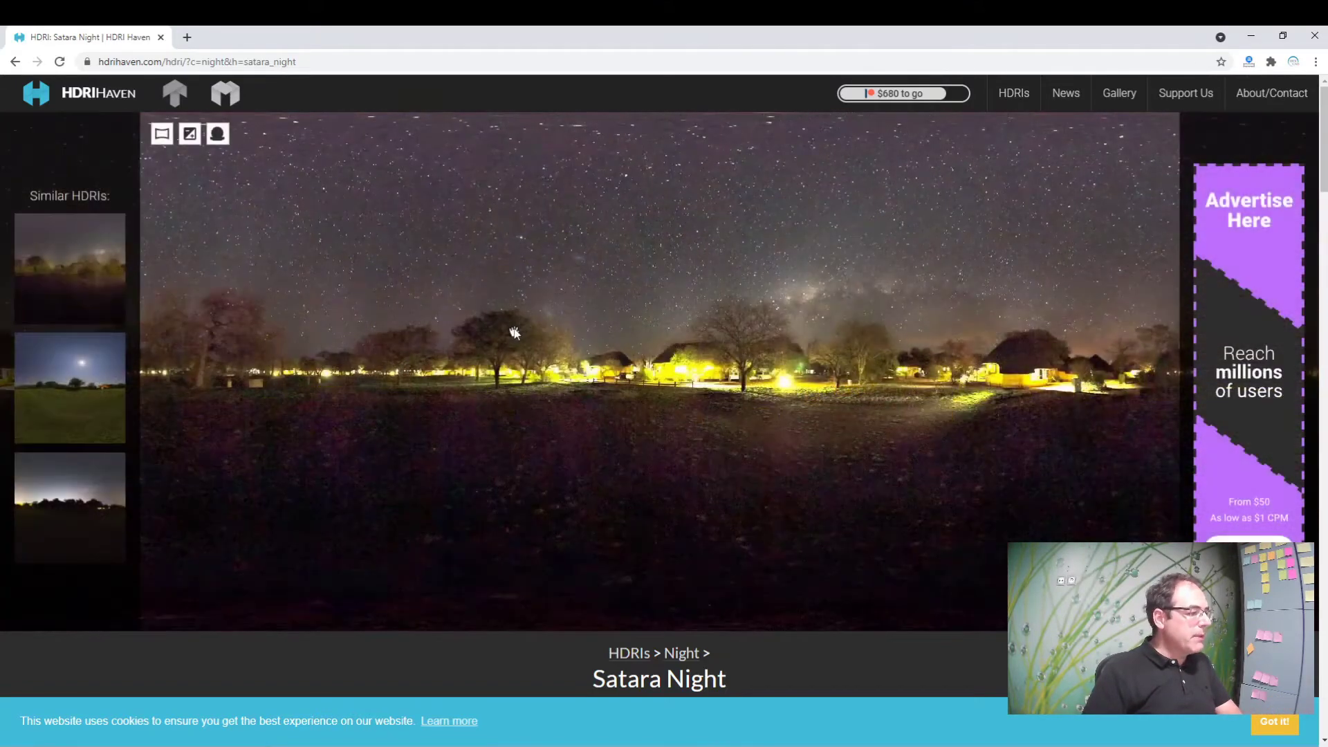
{"action": "scroll", "coordinate": [558, 326], "scroll_direction": "down", "scroll_amount": 2}
{"action": "scroll", "coordinate": [563, 373], "scroll_direction": "down", "scroll_amount": 3}
{"action": "scroll", "coordinate": [565, 384], "scroll_direction": "down", "scroll_amount": 3}
{"action": "scroll", "coordinate": [565, 384], "scroll_direction": "down", "scroll_amount": 1}
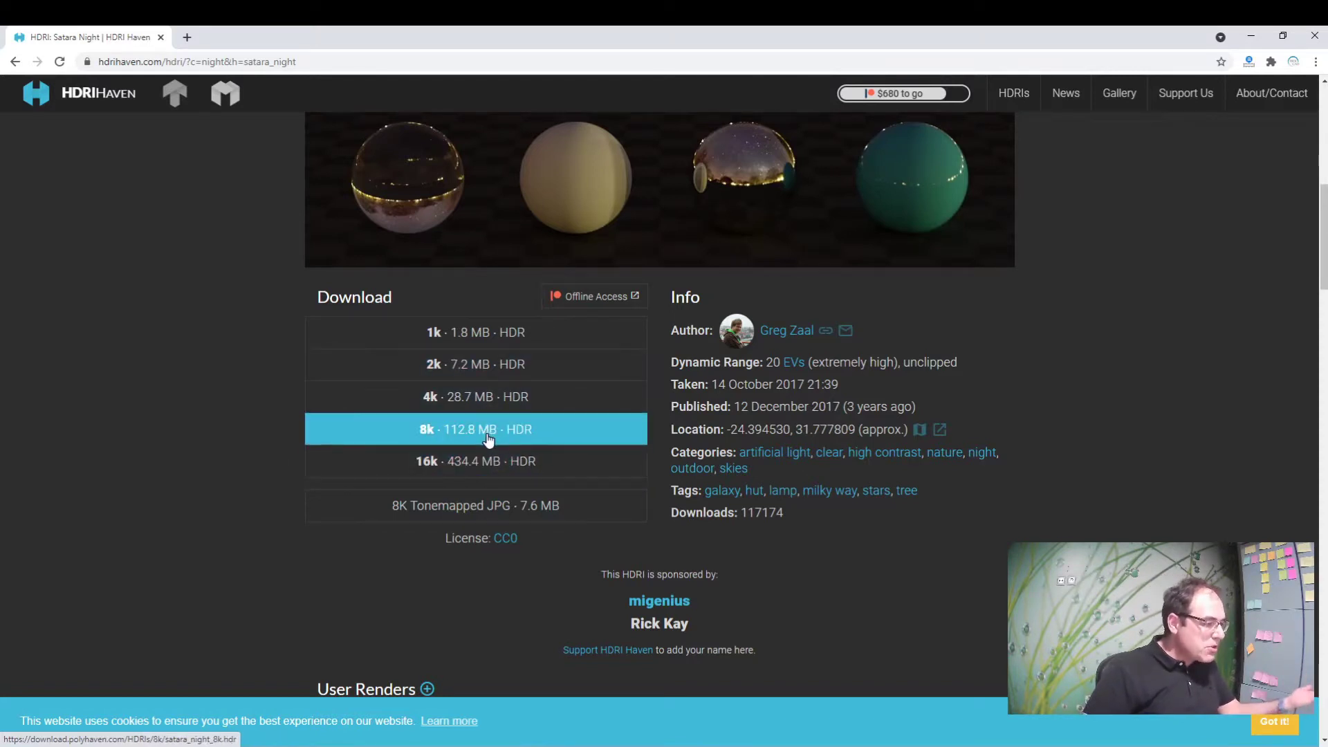
{"action": "left_click", "coordinate": [487, 439]}
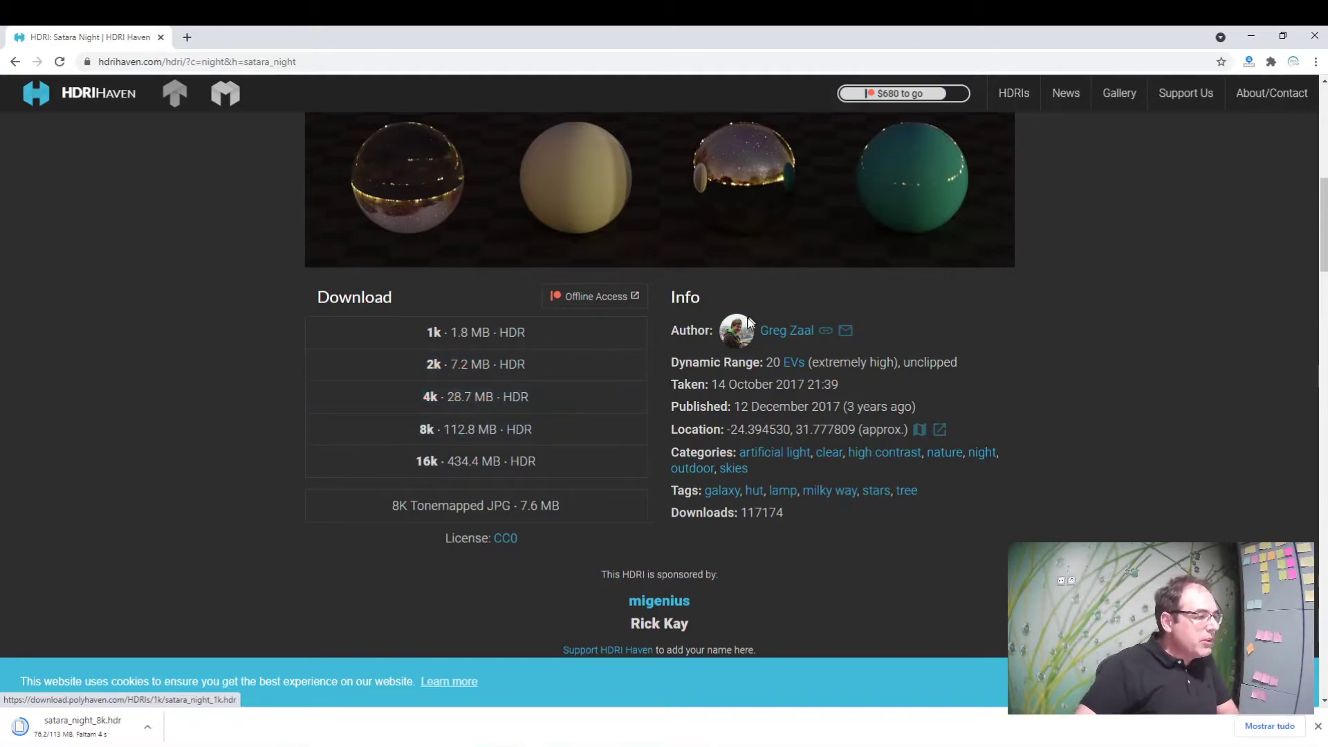
{"action": "scroll", "coordinate": [745, 116], "scroll_direction": "up", "scroll_amount": 4}
{"action": "scroll", "coordinate": [745, 116], "scroll_direction": "up", "scroll_amount": 5}
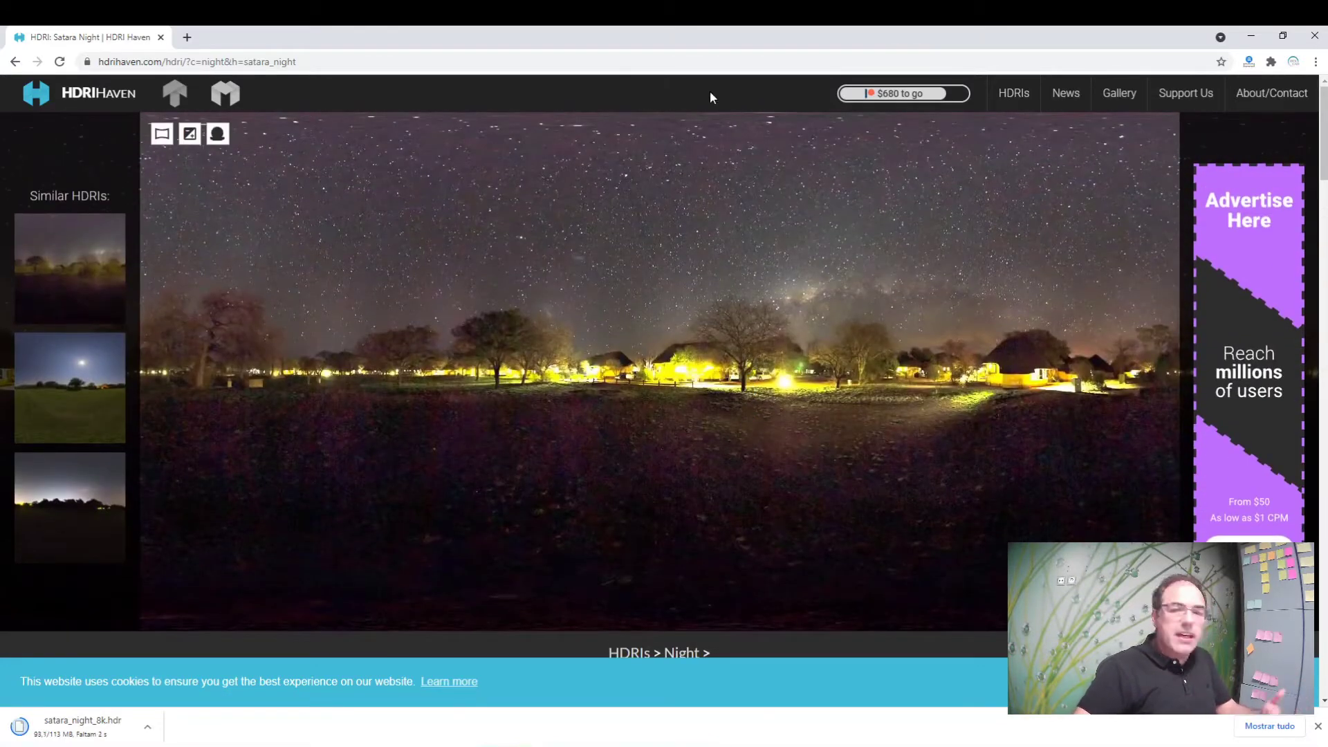
- Go back two pages and filter HDRIs to the Nature > Autumn subcategory
{"action": "left_click", "coordinate": [15, 63]}
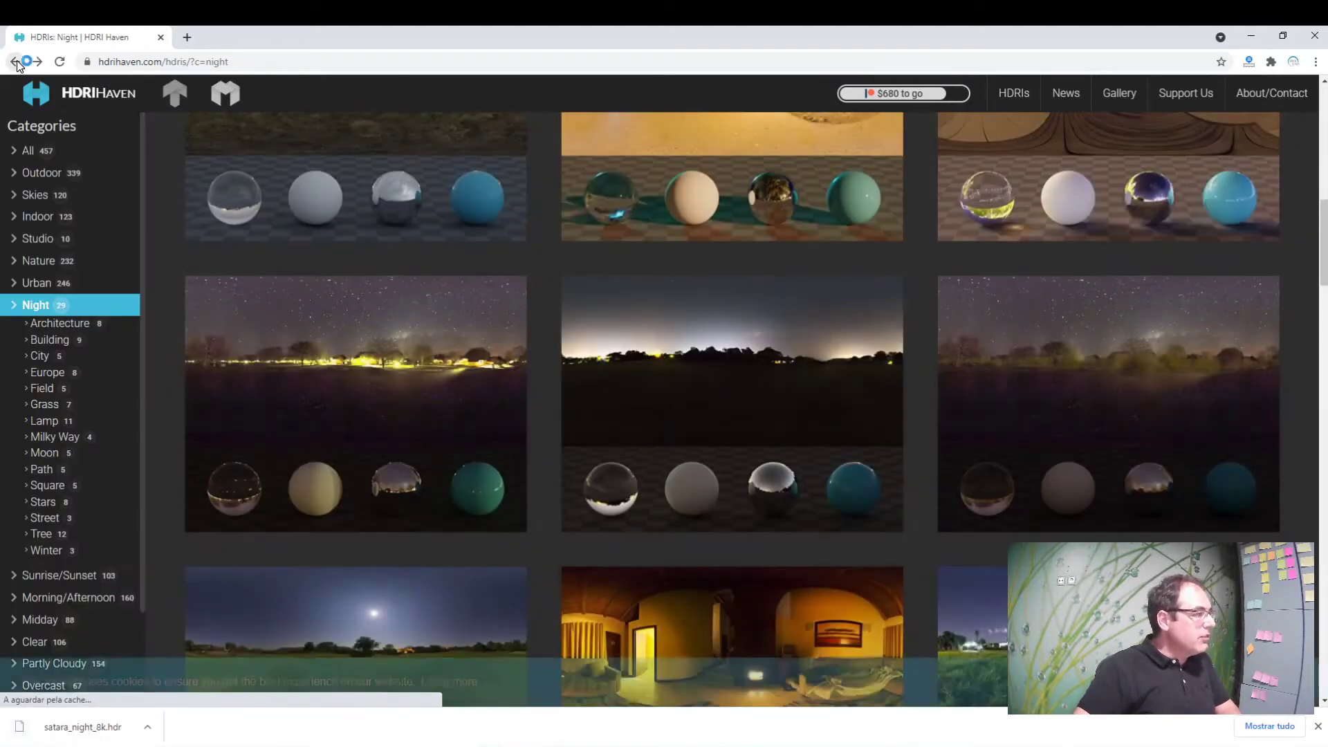
{"action": "left_click", "coordinate": [15, 62]}
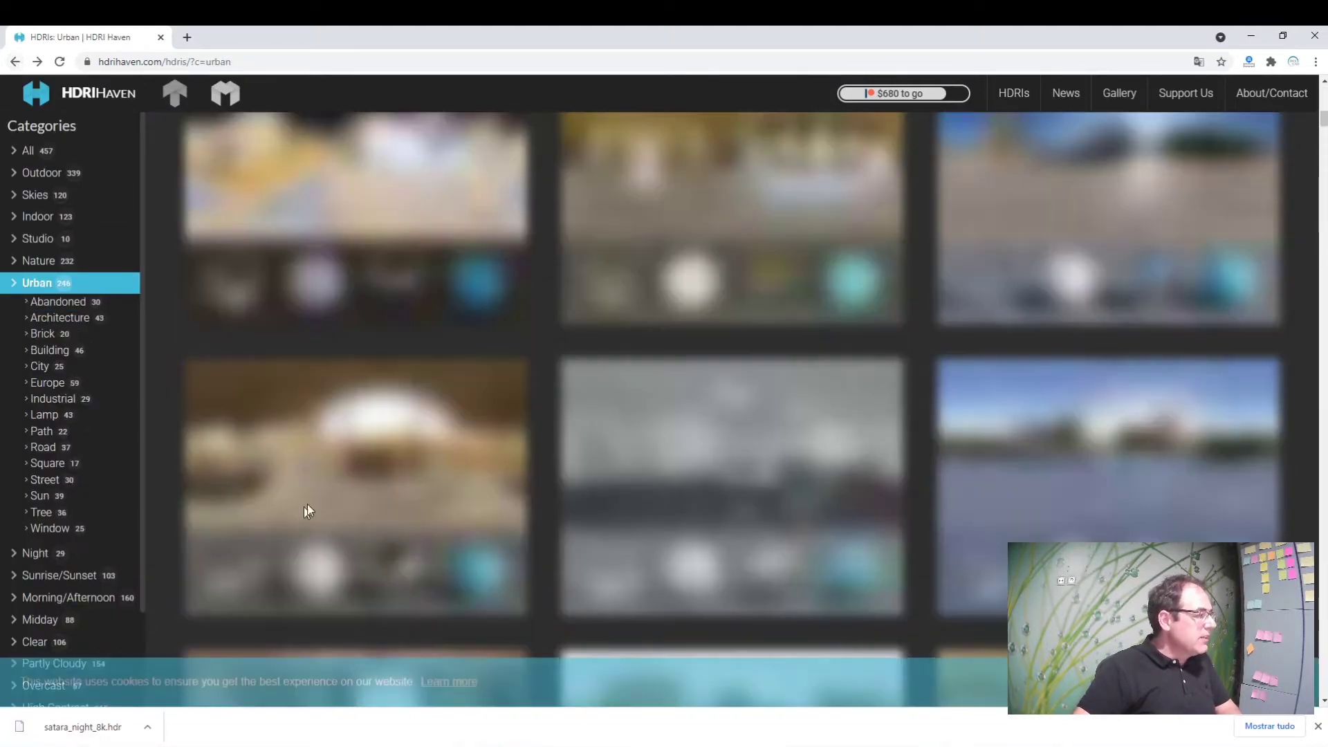
{"action": "scroll", "coordinate": [218, 341], "scroll_direction": "up", "scroll_amount": 3}
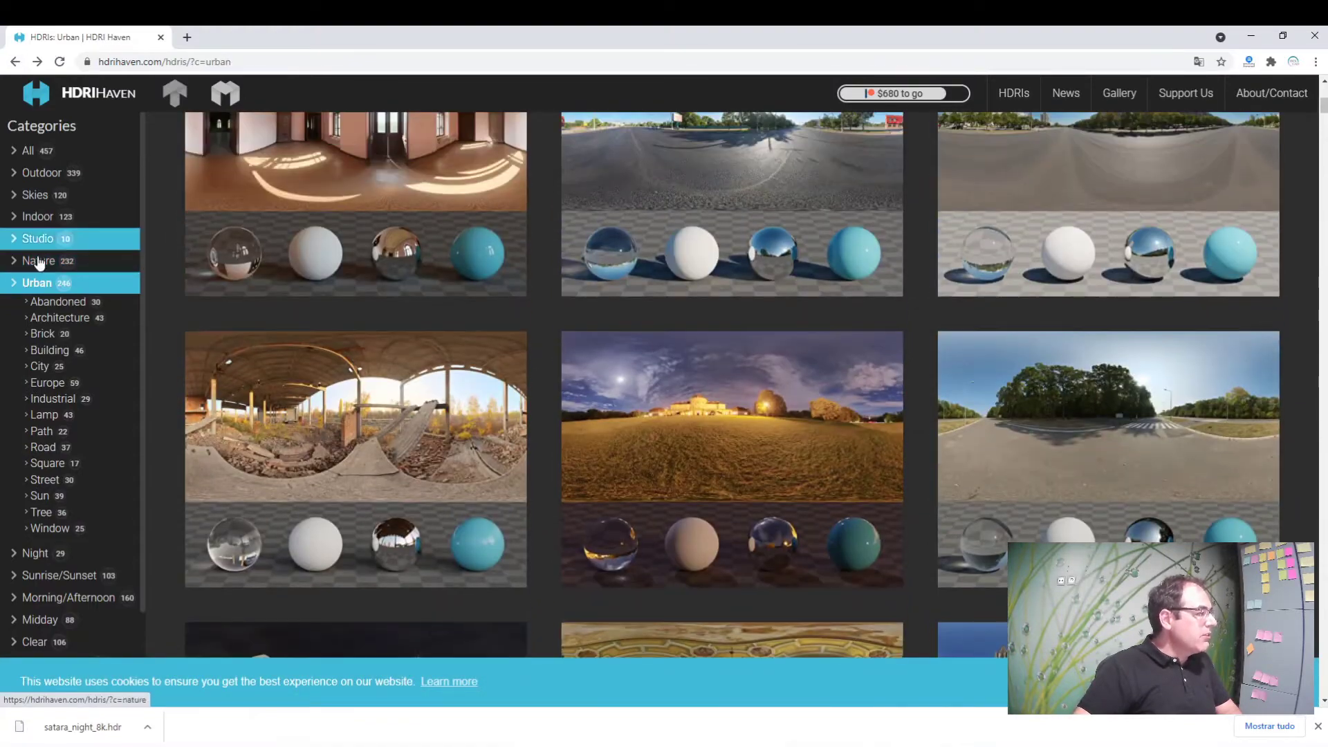
{"action": "left_click", "coordinate": [104, 262]}
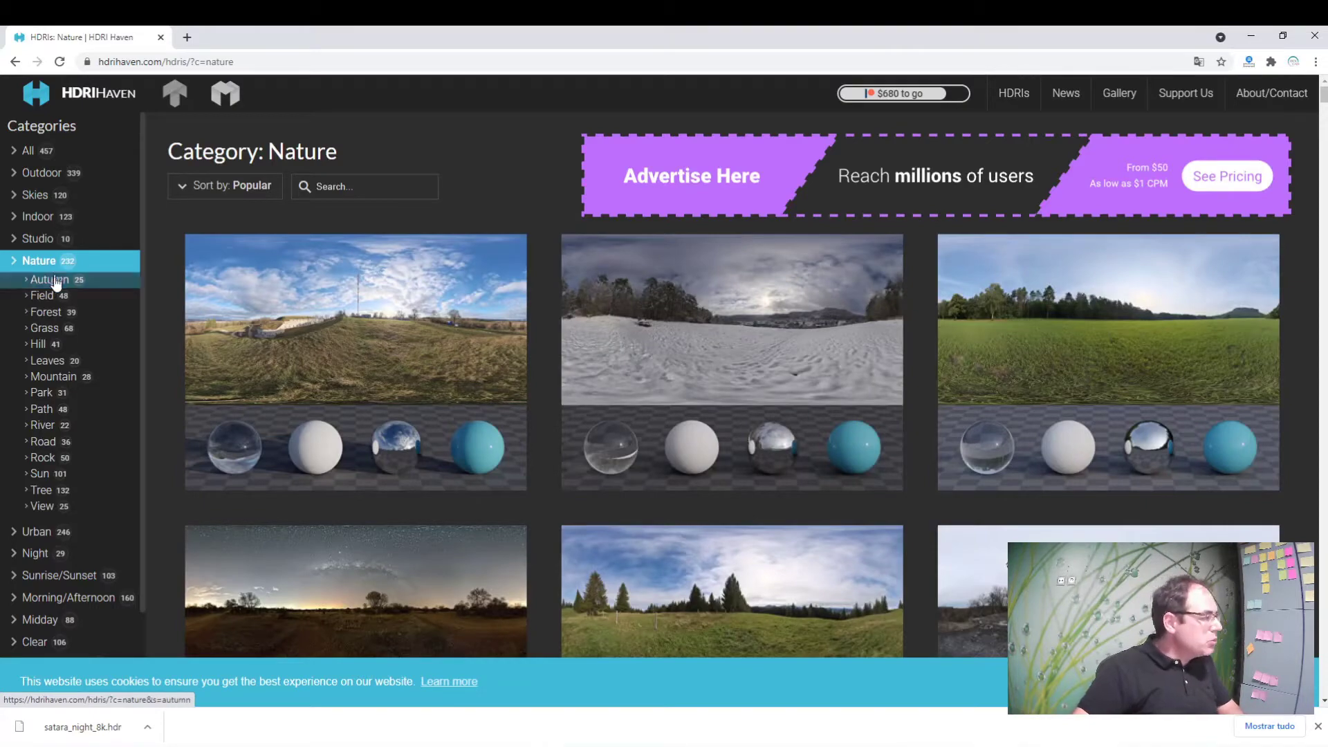
{"action": "left_click", "coordinate": [53, 278]}
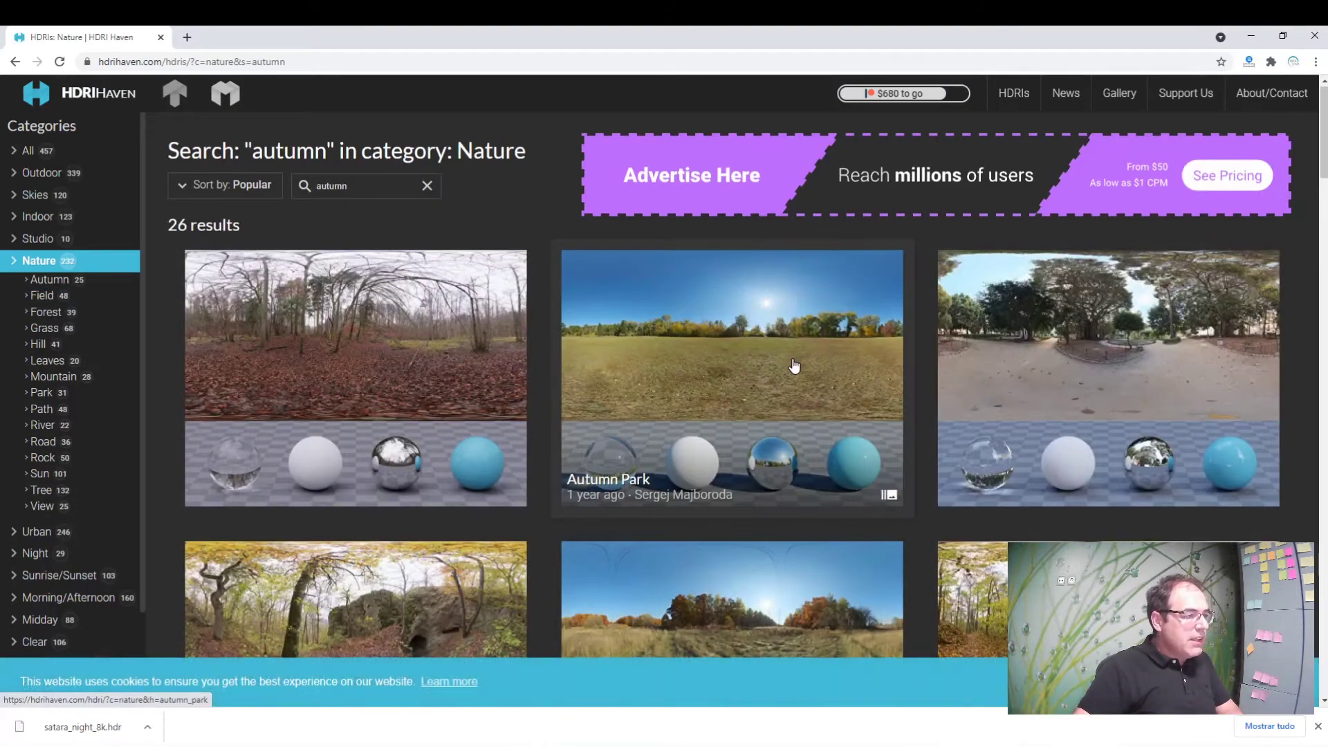
- Scroll the Autumn results, preview Sunny Vondelpark, and return to the listing
{"action": "scroll", "coordinate": [795, 368], "scroll_direction": "down", "scroll_amount": 1}
{"action": "scroll", "coordinate": [795, 368], "scroll_direction": "down", "scroll_amount": 2}
{"action": "scroll", "coordinate": [793, 375], "scroll_direction": "down", "scroll_amount": 1}
{"action": "scroll", "coordinate": [793, 374], "scroll_direction": "down", "scroll_amount": 3}
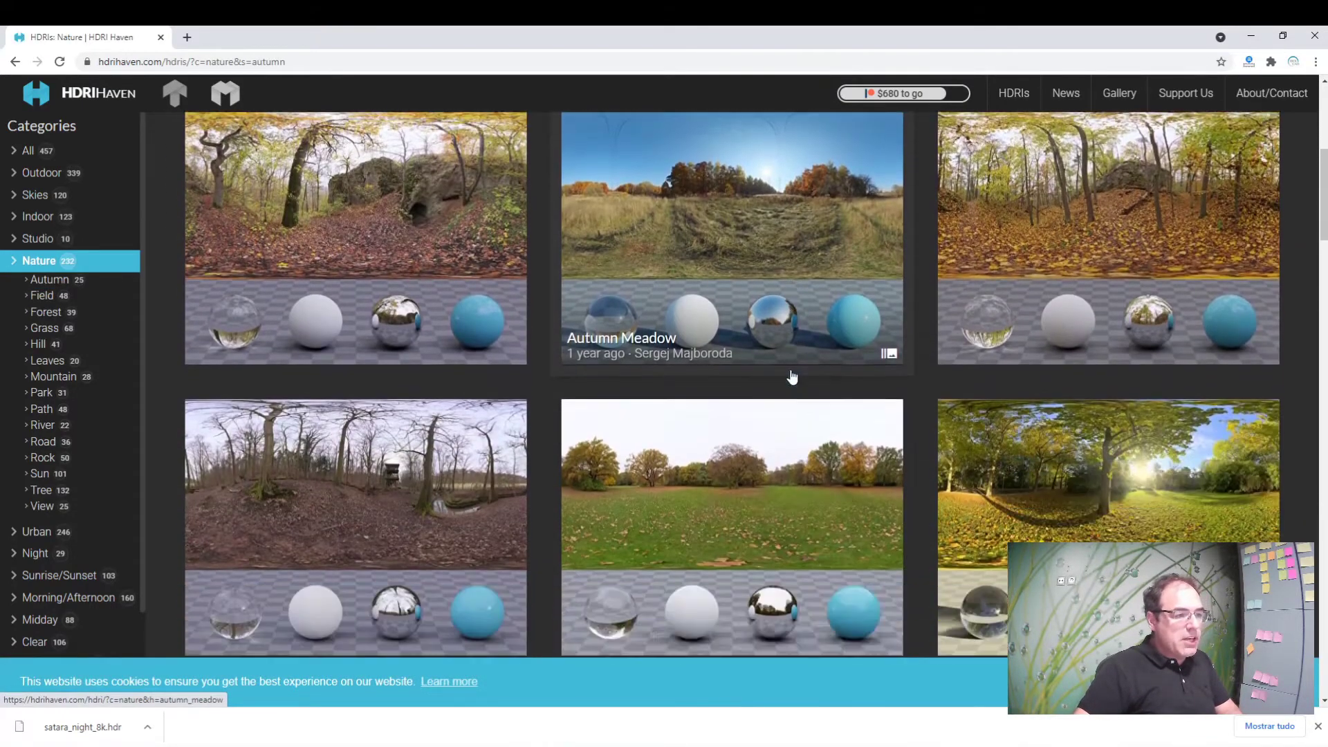
{"action": "scroll", "coordinate": [793, 374], "scroll_direction": "down", "scroll_amount": 1}
{"action": "scroll", "coordinate": [799, 366], "scroll_direction": "down", "scroll_amount": 1}
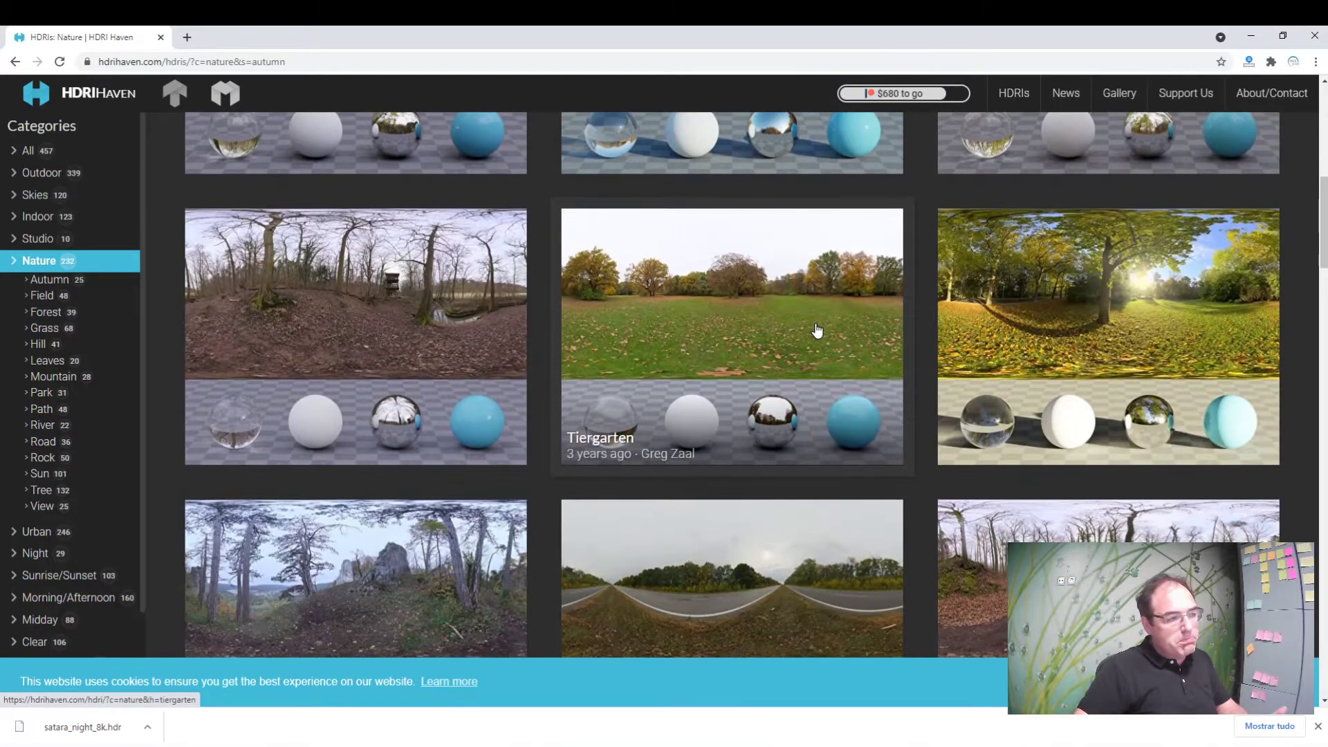
{"action": "scroll", "coordinate": [1134, 270], "scroll_direction": "down", "scroll_amount": 1}
{"action": "scroll", "coordinate": [1093, 277], "scroll_direction": "down", "scroll_amount": 2}
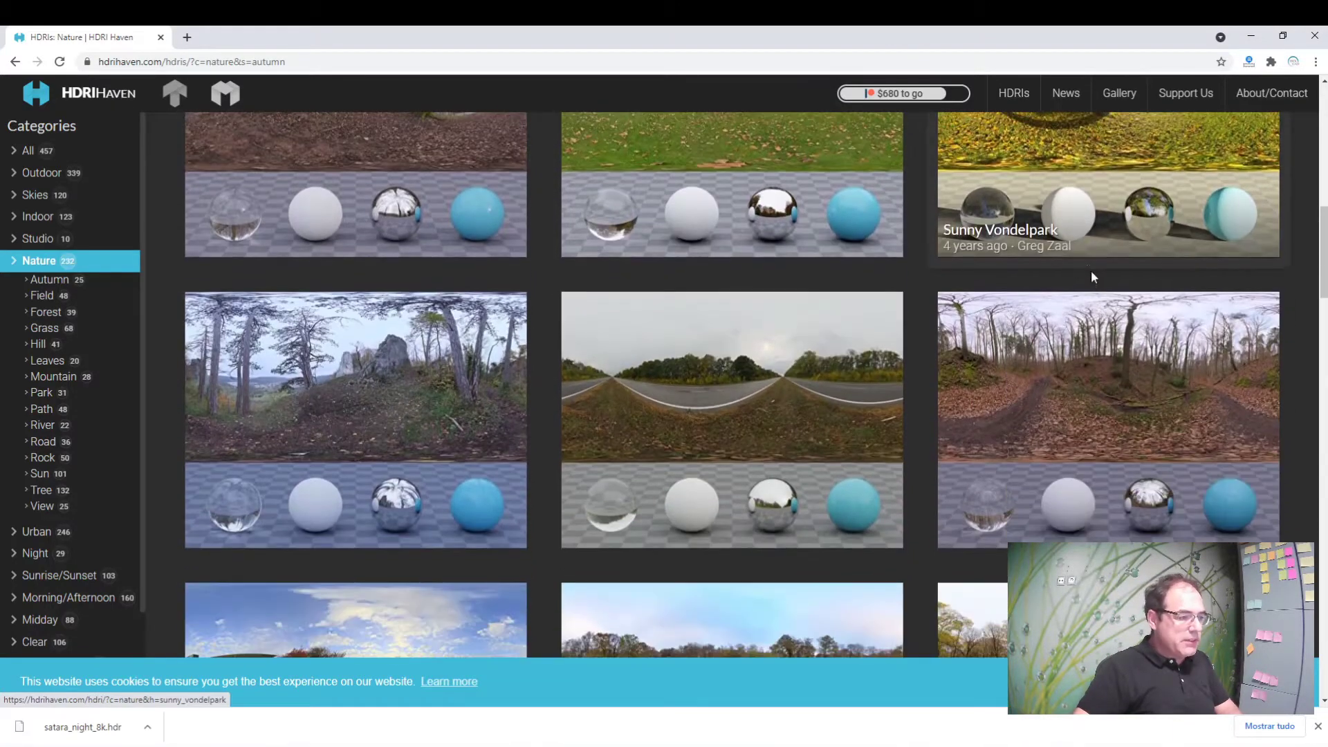
{"action": "scroll", "coordinate": [1093, 273], "scroll_direction": "up", "scroll_amount": 2}
{"action": "left_click", "coordinate": [1105, 261]}
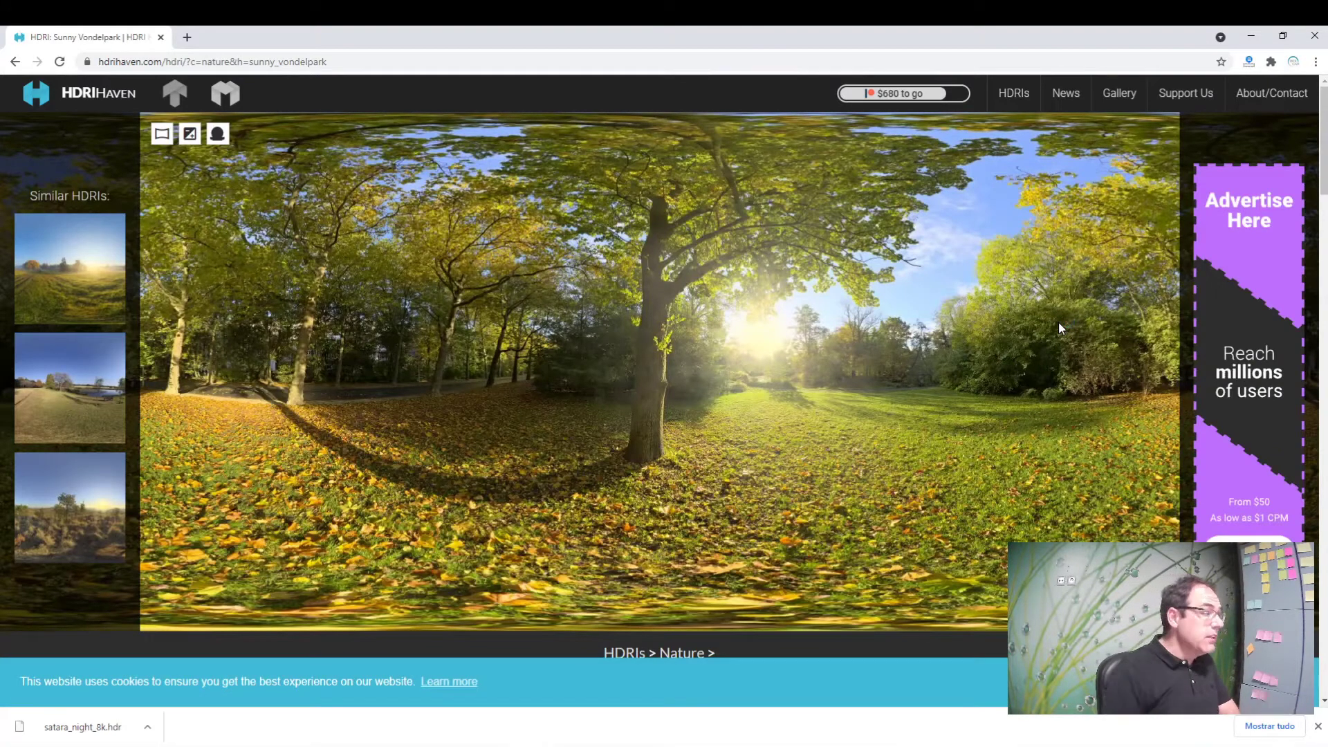
{"action": "left_click", "coordinate": [14, 62]}
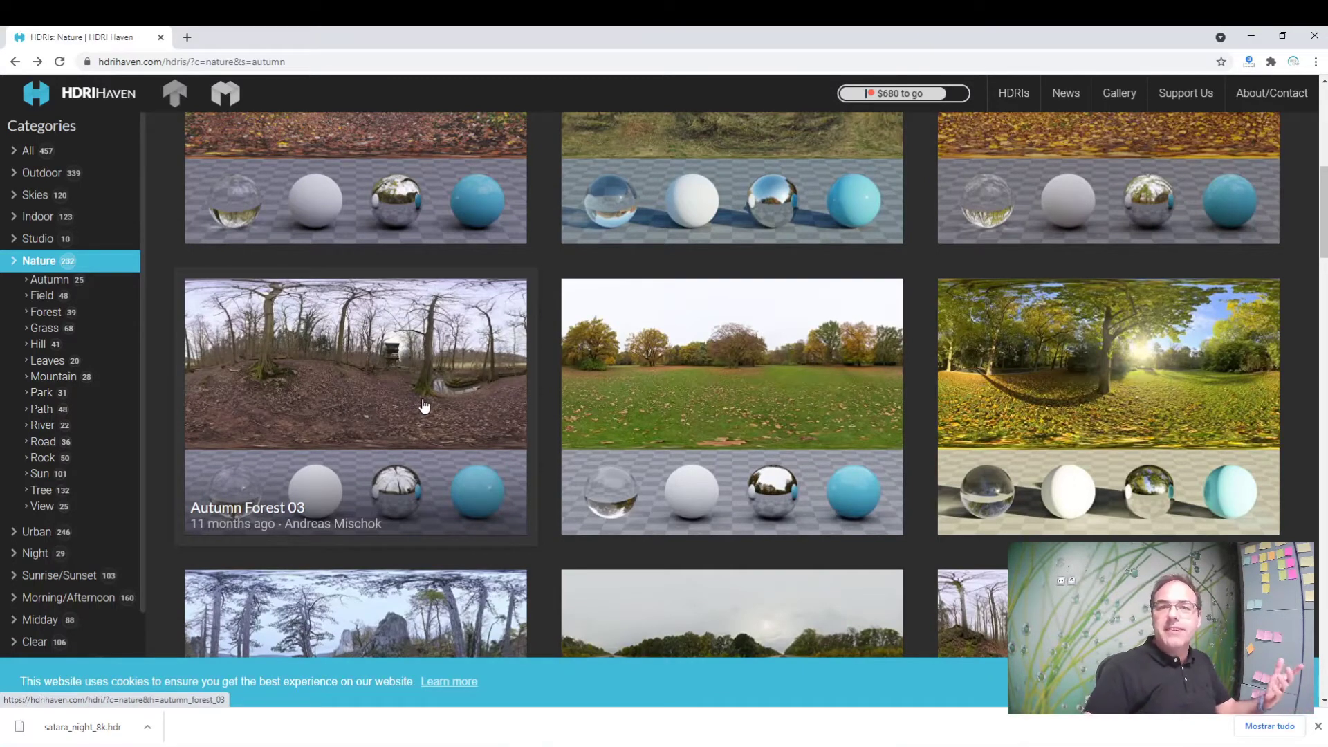
- Glance at the SketchUp house model, minimize it, and re-scan the Autumn results
{"action": "left_click", "coordinate": [697, 745]}
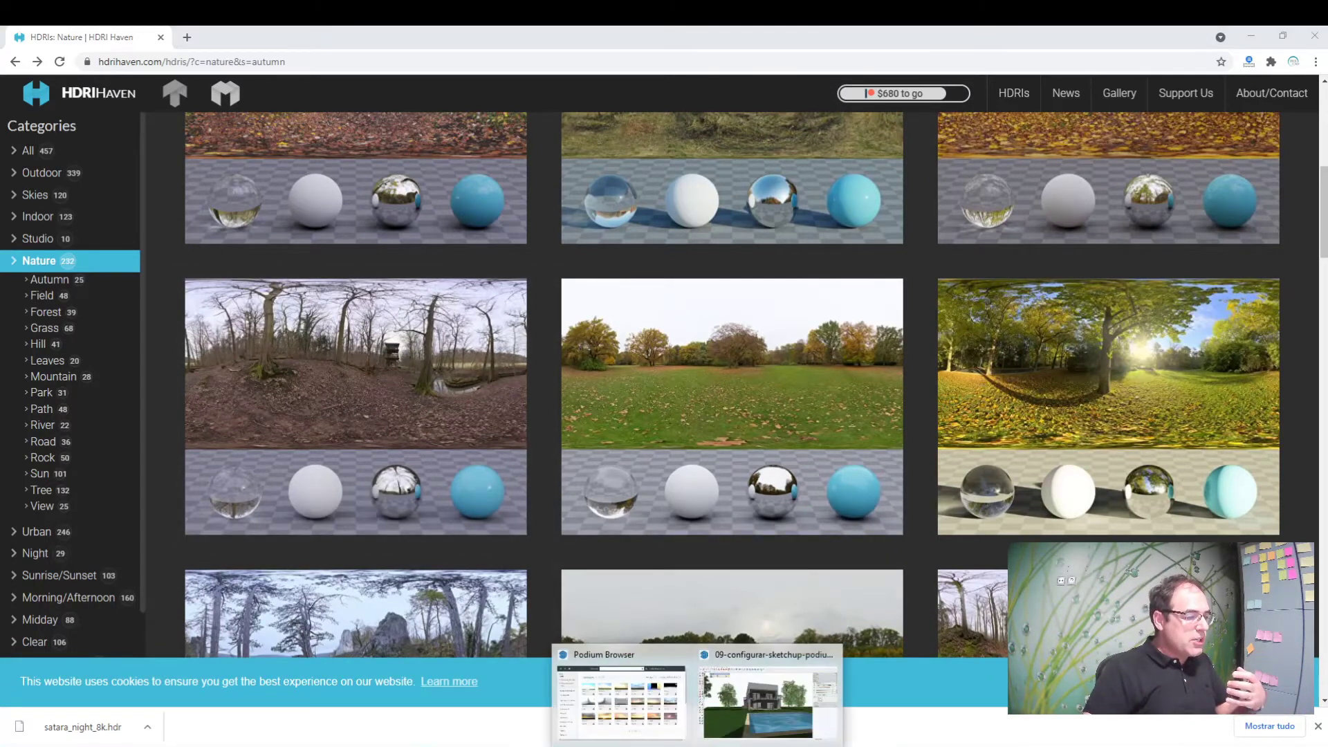
{"action": "left_click", "coordinate": [768, 699]}
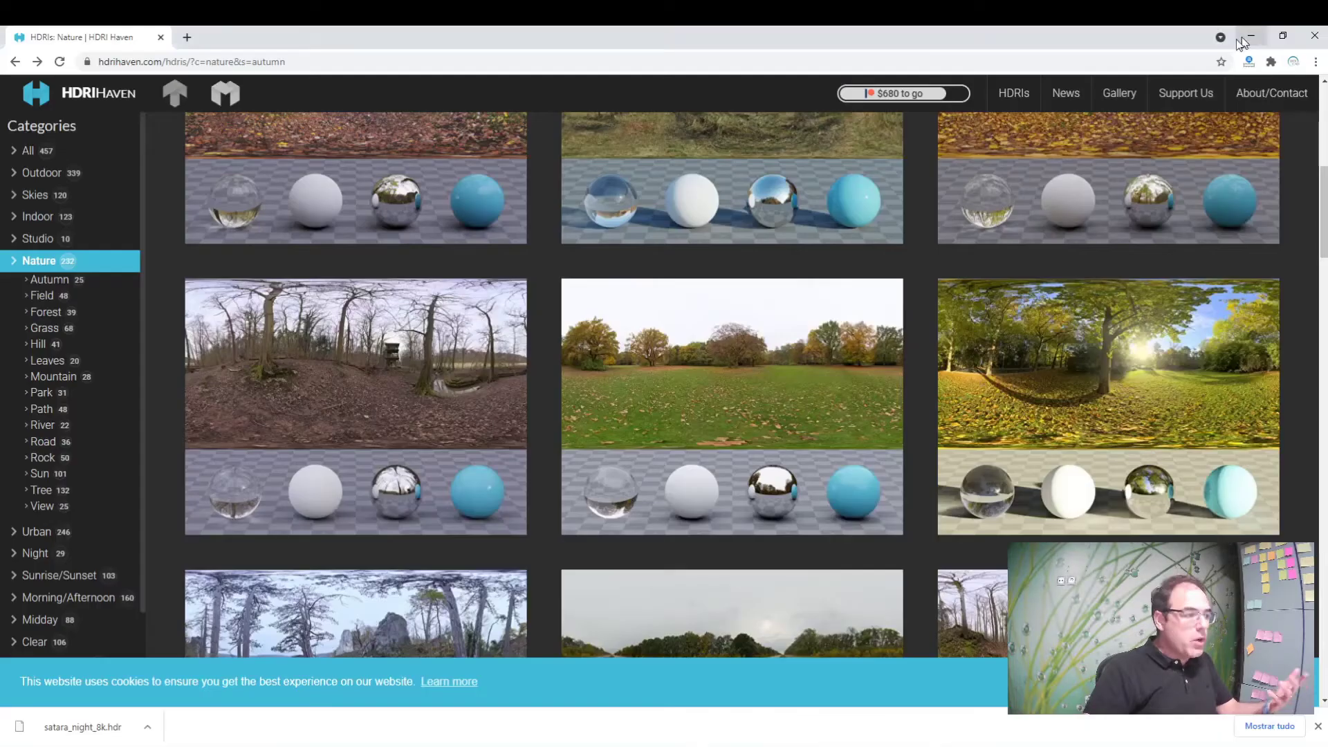
{"action": "left_click", "coordinate": [1251, 32]}
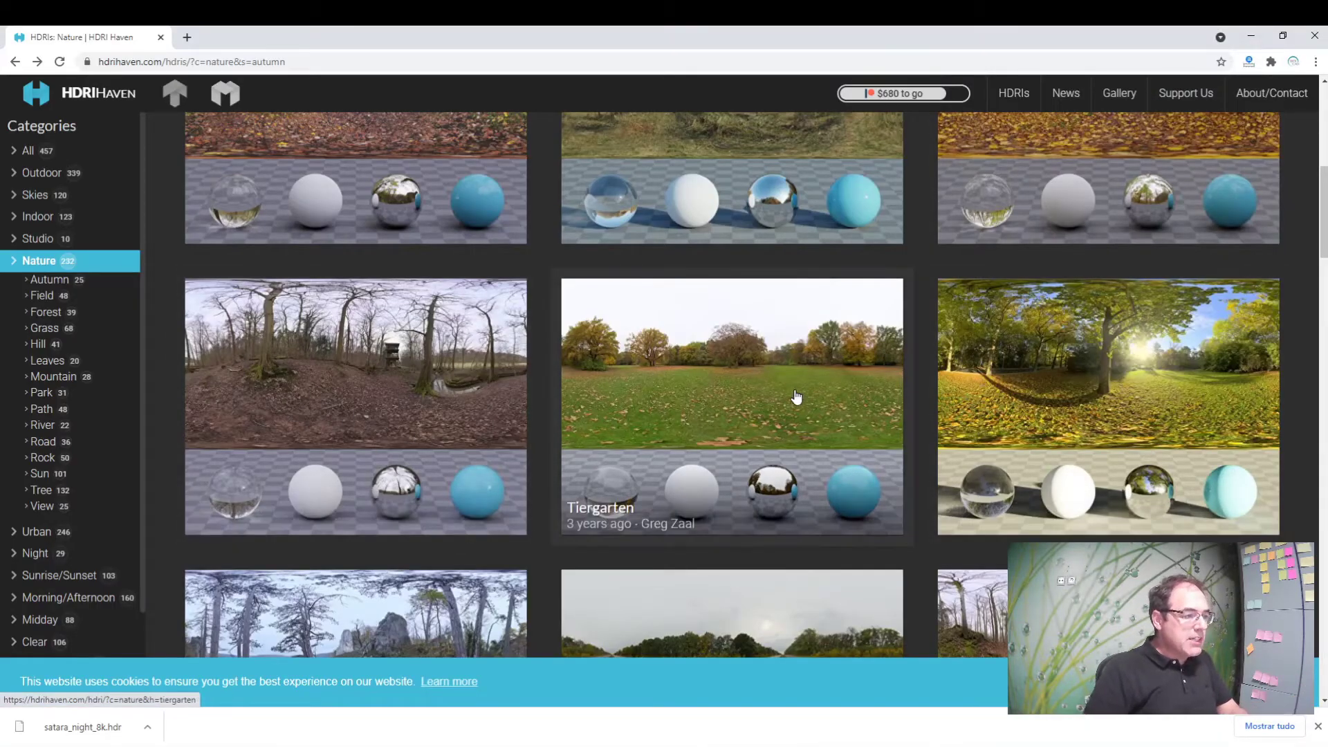
{"action": "scroll", "coordinate": [816, 397], "scroll_direction": "down", "scroll_amount": 2}
{"action": "scroll", "coordinate": [820, 359], "scroll_direction": "up", "scroll_amount": 2}
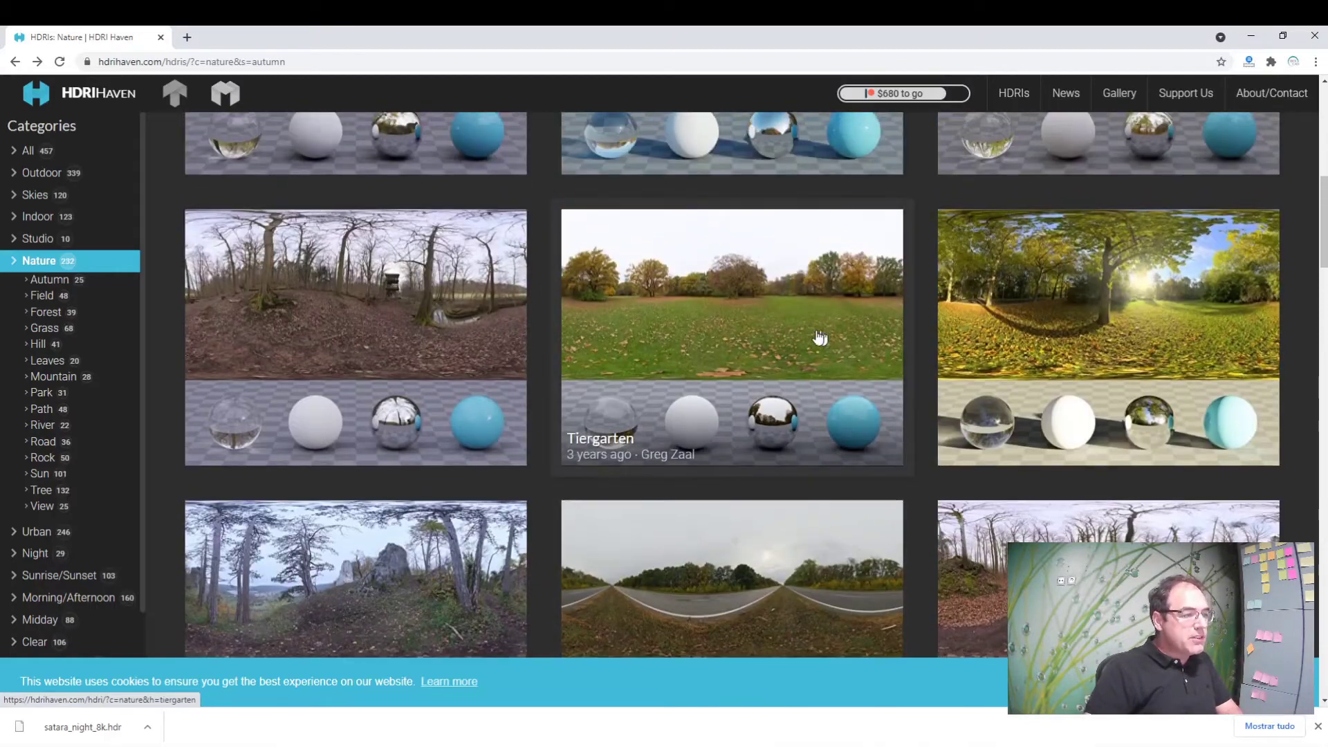
{"action": "scroll", "coordinate": [761, 353], "scroll_direction": "down", "scroll_amount": 1}
{"action": "scroll", "coordinate": [789, 387], "scroll_direction": "down", "scroll_amount": 5}
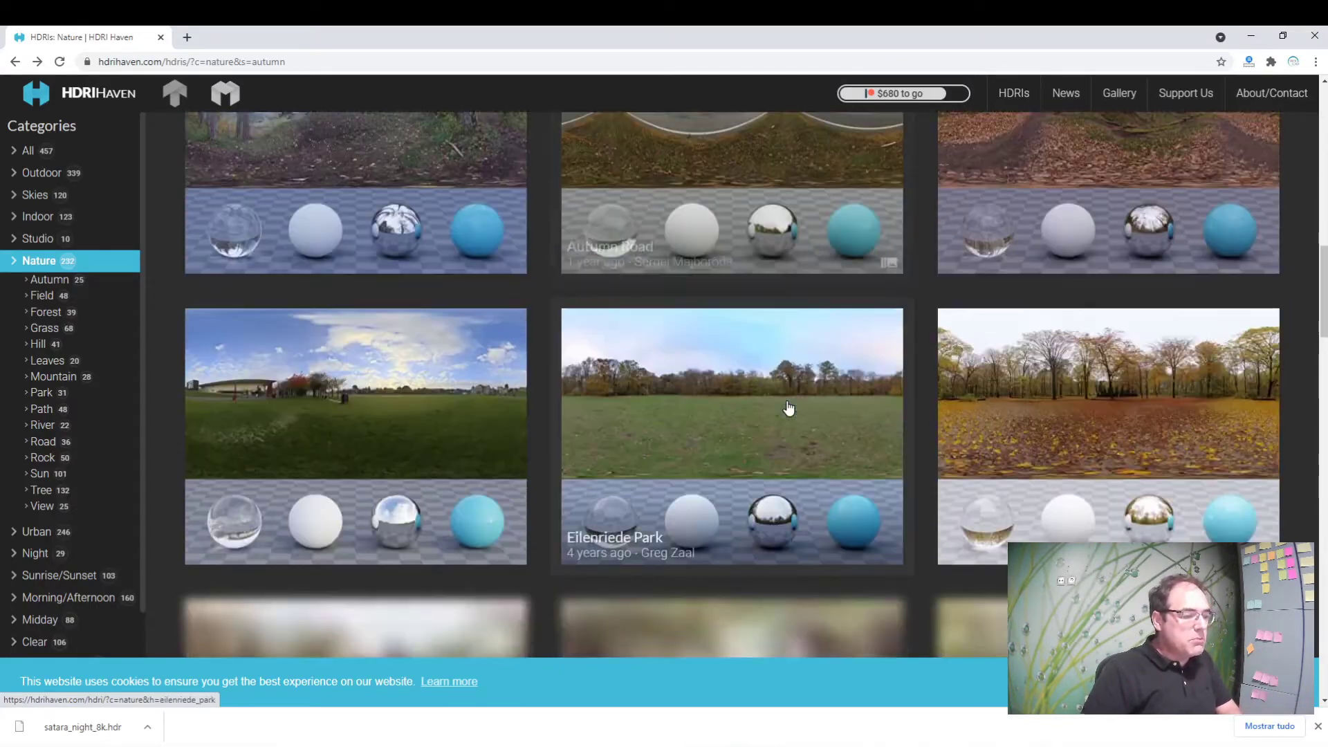
{"action": "scroll", "coordinate": [826, 337], "scroll_direction": "down", "scroll_amount": 2}
{"action": "scroll", "coordinate": [823, 330], "scroll_direction": "down", "scroll_amount": 2}
{"action": "scroll", "coordinate": [820, 326], "scroll_direction": "up", "scroll_amount": 2}
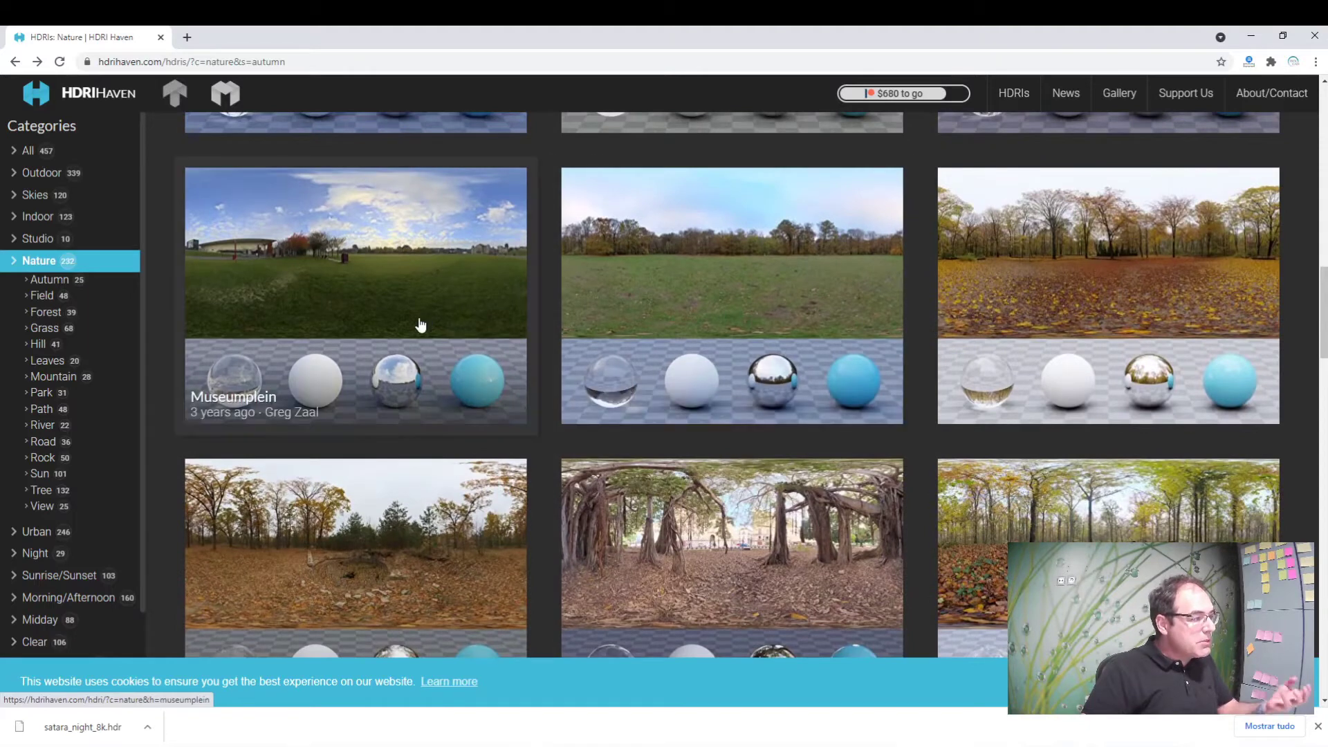
- Open Museumplein and look around its 360° panorama at the buildings and park lawn
{"action": "left_click", "coordinate": [390, 296]}
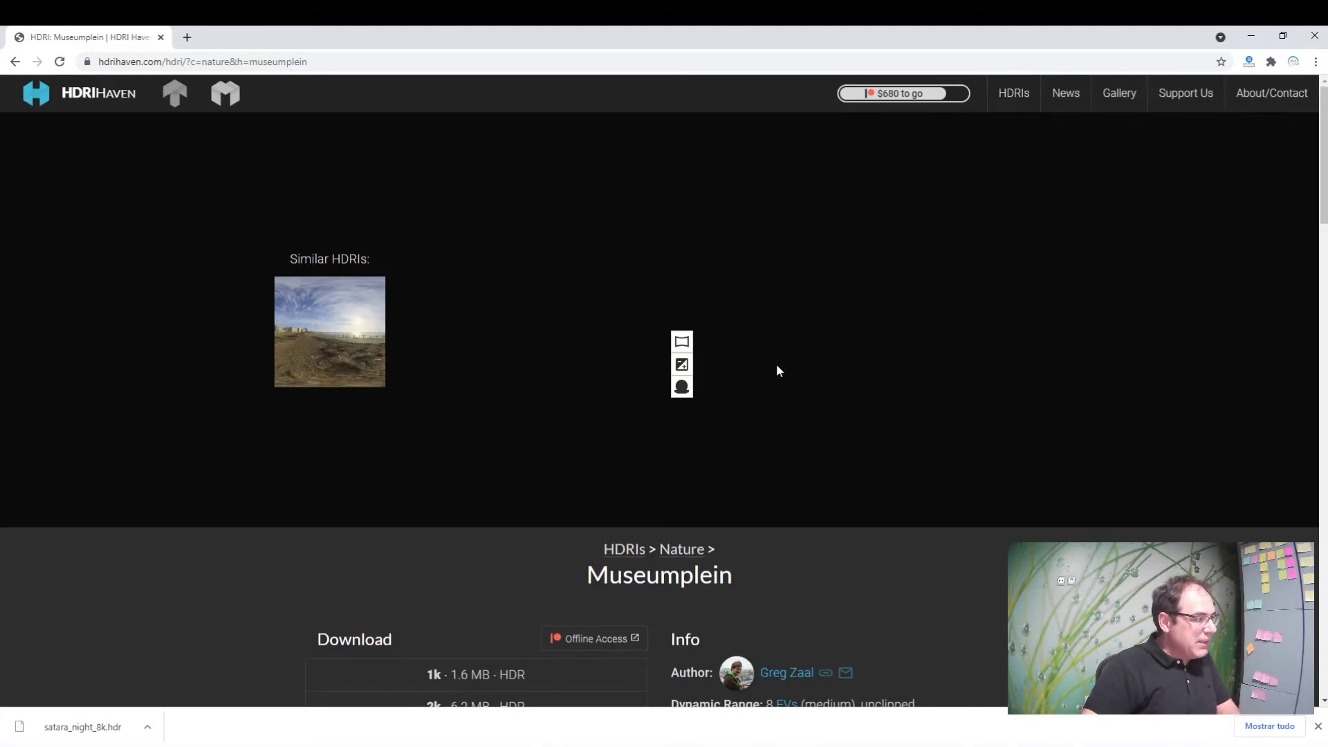
{"action": "scroll", "coordinate": [815, 482], "scroll_direction": "down", "scroll_amount": 5}
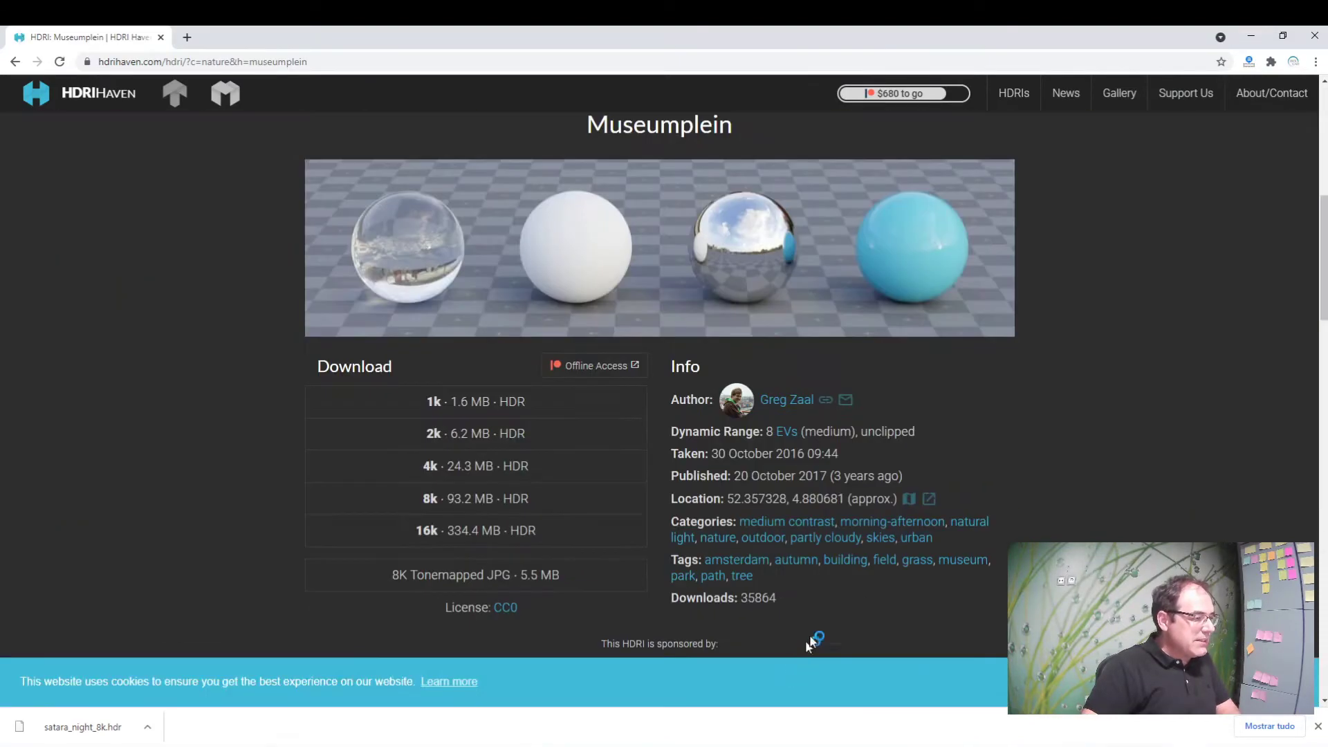
{"action": "scroll", "coordinate": [787, 366], "scroll_direction": "up", "scroll_amount": 5}
{"action": "scroll", "coordinate": [622, 363], "scroll_direction": "up", "scroll_amount": 1}
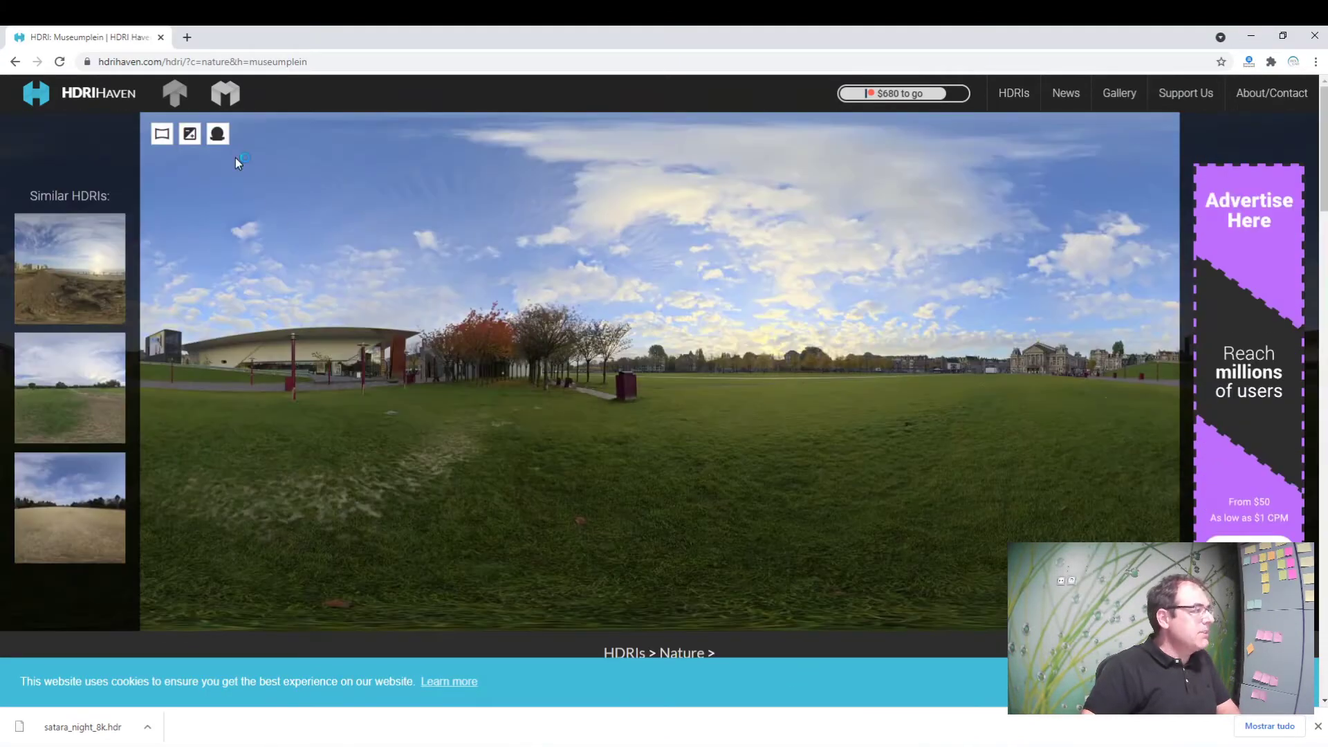
{"action": "left_click", "coordinate": [164, 142]}
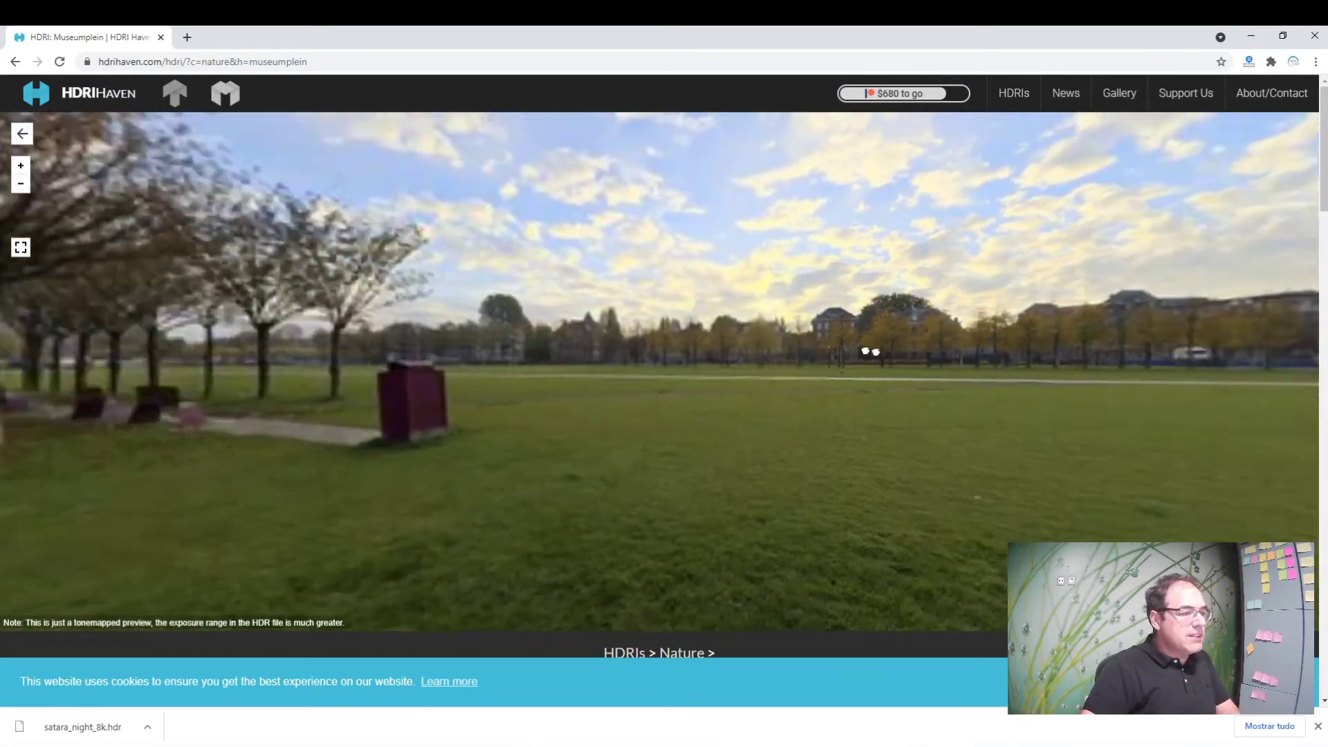
{"action": "left_click_drag", "start_coordinate": [868, 352], "coordinate": [347, 350]}
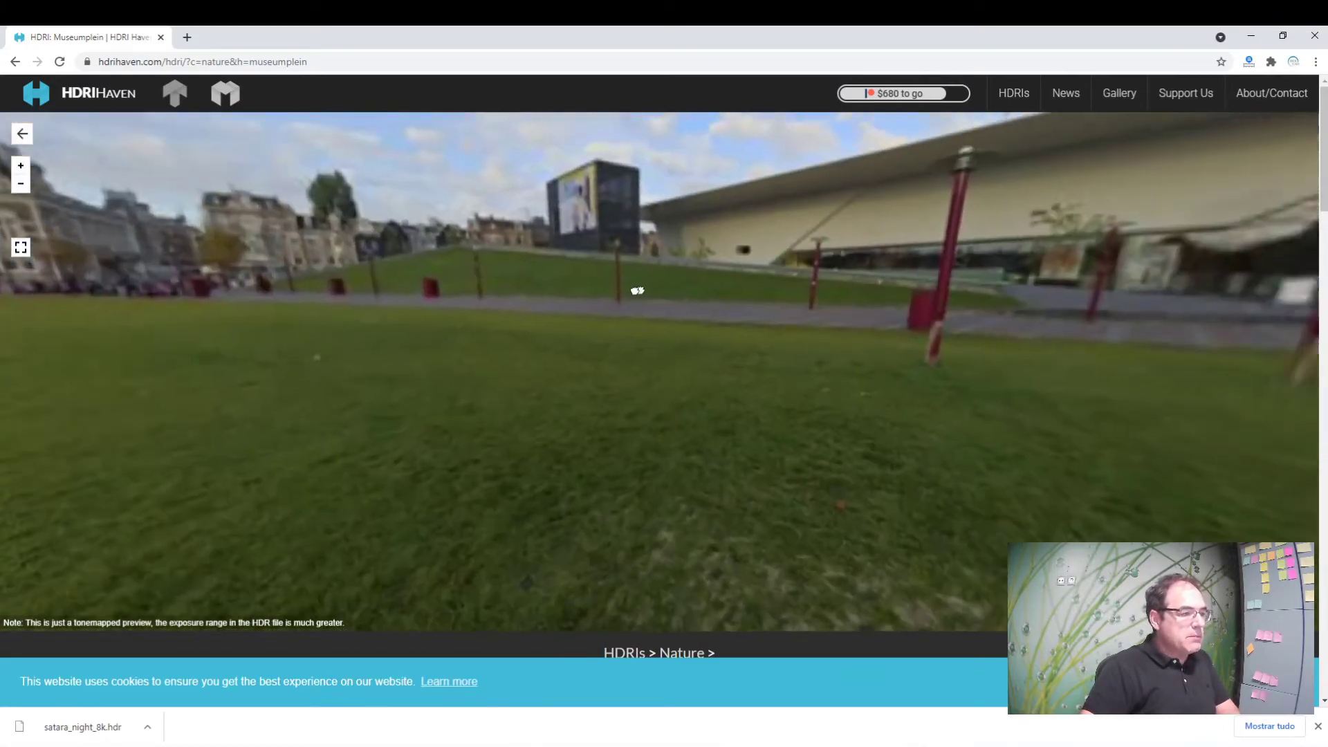
{"action": "mouse_move", "coordinate": [902, 305]}
{"action": "left_mouse_down"}
{"action": "mouse_move", "coordinate": [719, 248]}
{"action": "mouse_move", "coordinate": [578, 289]}
{"action": "left_mouse_up"}
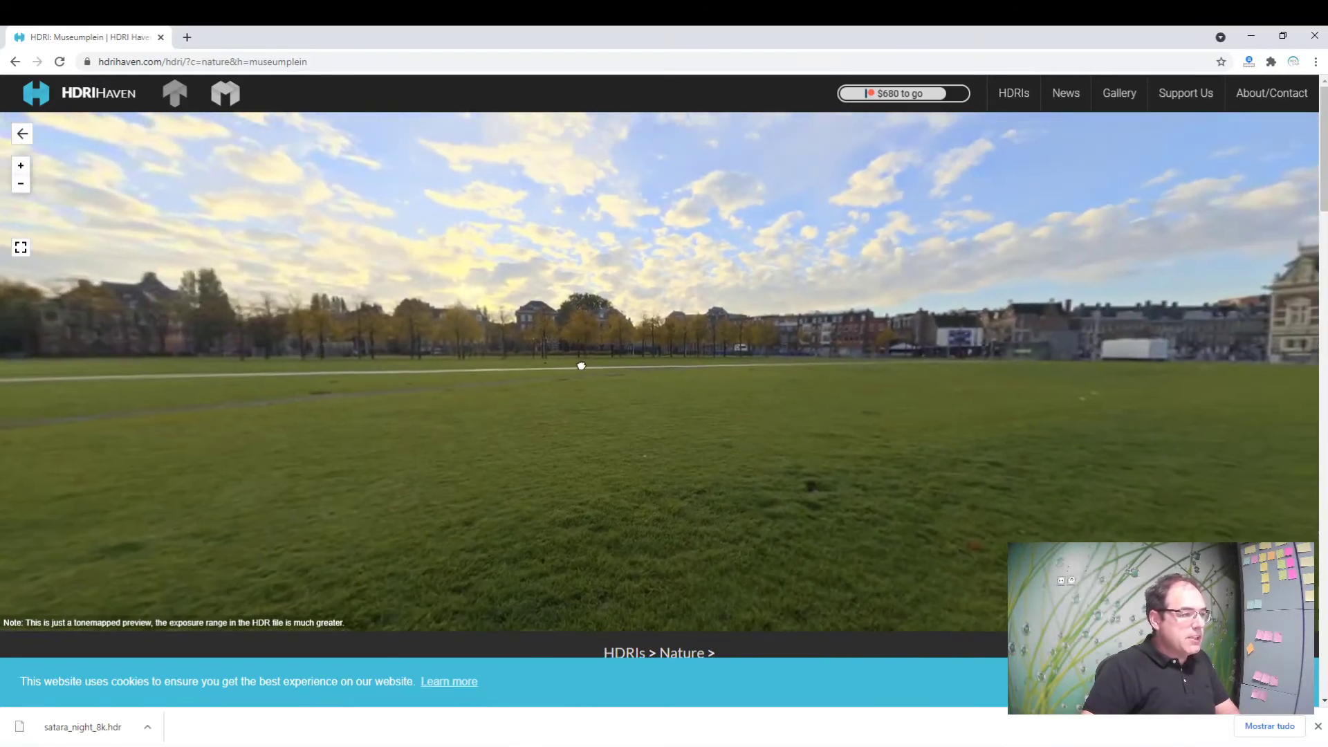
{"action": "left_click", "coordinate": [21, 135]}
- Download Museumplein's 8k HDR file, museumplein_8k.hdr
{"action": "scroll", "coordinate": [638, 388], "scroll_direction": "down", "scroll_amount": 2}
{"action": "scroll", "coordinate": [650, 397], "scroll_direction": "down", "scroll_amount": 10}
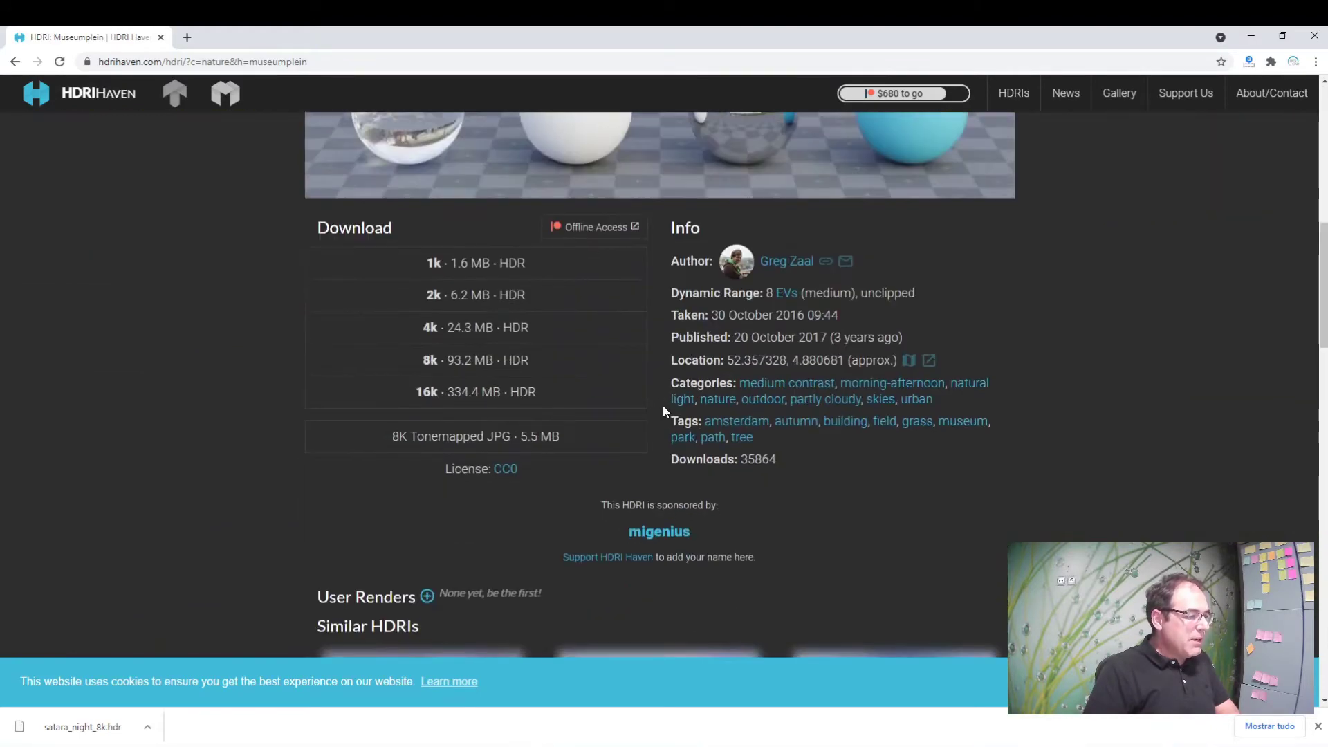
{"action": "scroll", "coordinate": [521, 187], "scroll_direction": "down", "scroll_amount": 2}
{"action": "scroll", "coordinate": [523, 216], "scroll_direction": "up", "scroll_amount": 2}
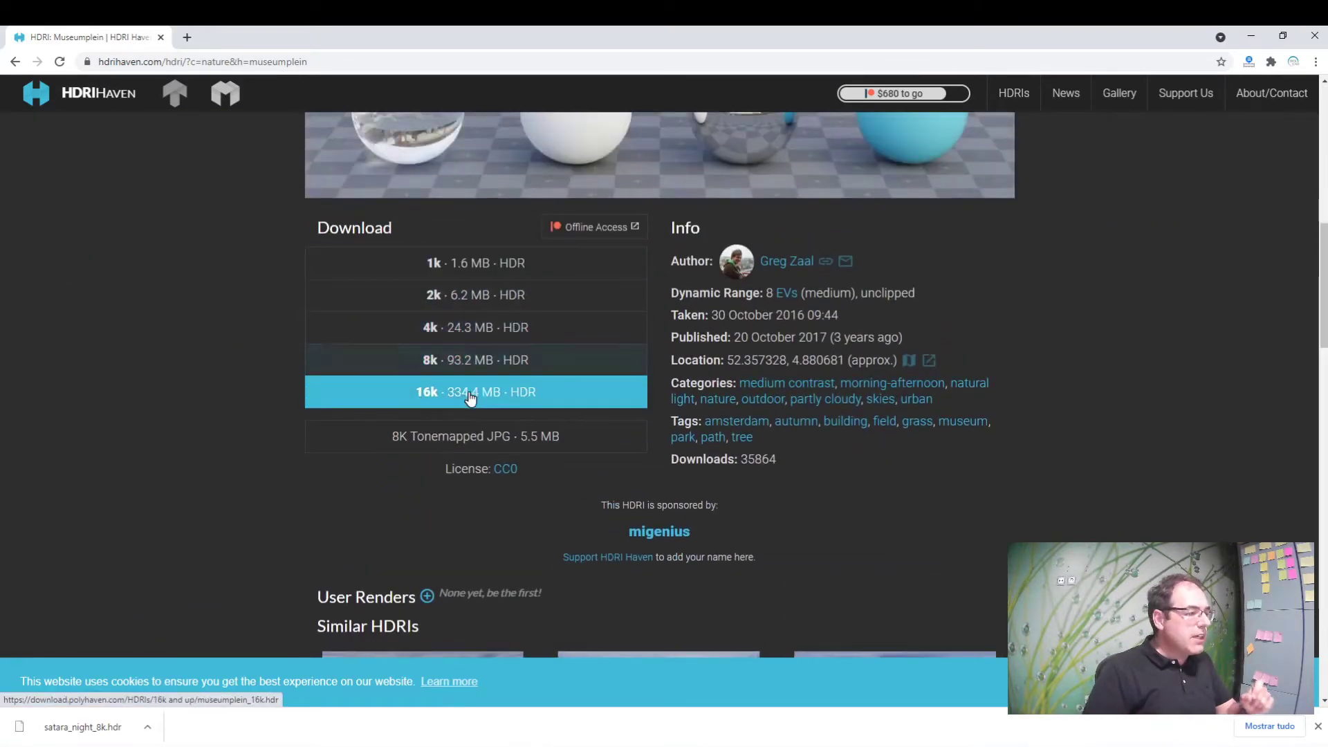
{"action": "left_click", "coordinate": [472, 361]}
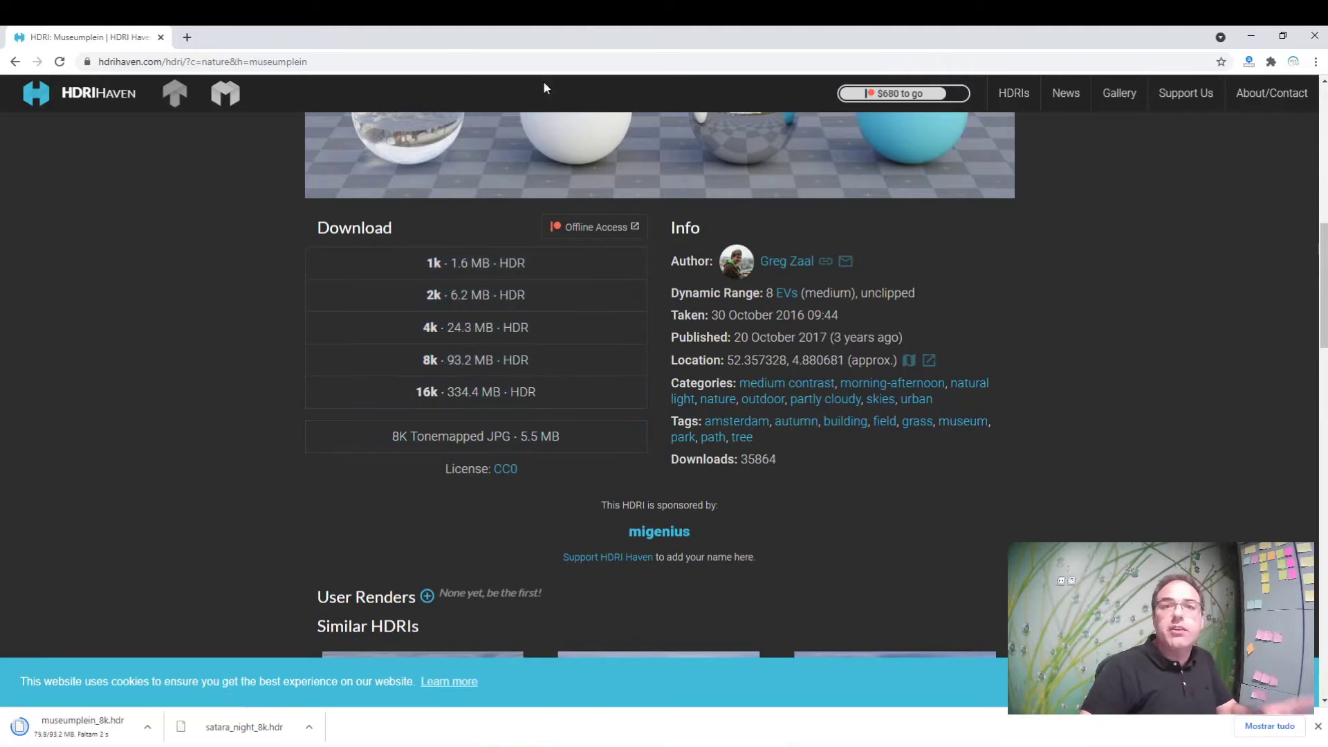
{"action": "scroll", "coordinate": [246, 317], "scroll_direction": "up", "scroll_amount": 3}
{"action": "scroll", "coordinate": [224, 350], "scroll_direction": "up", "scroll_amount": 7}
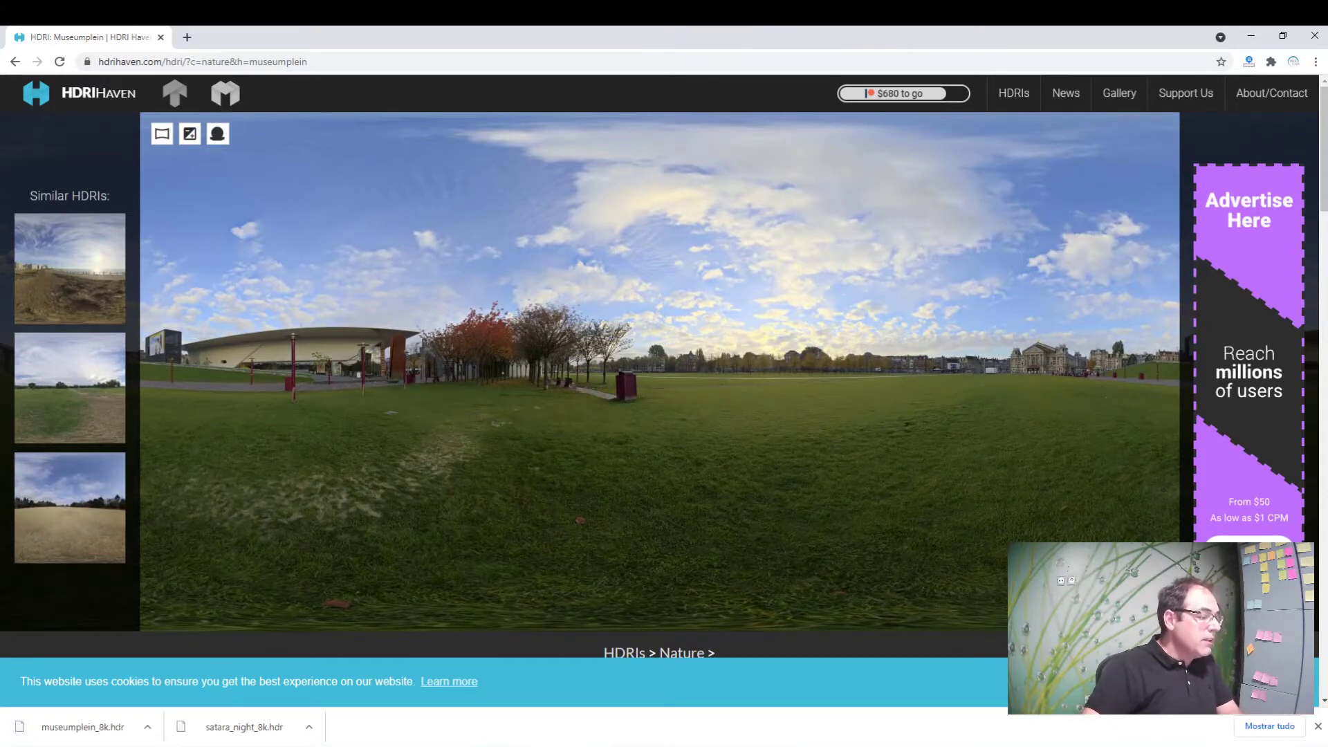
- Move the two new 8k HDR downloads from Transferências into the HDRI folder
{"action": "left_click", "coordinate": [507, 713]}
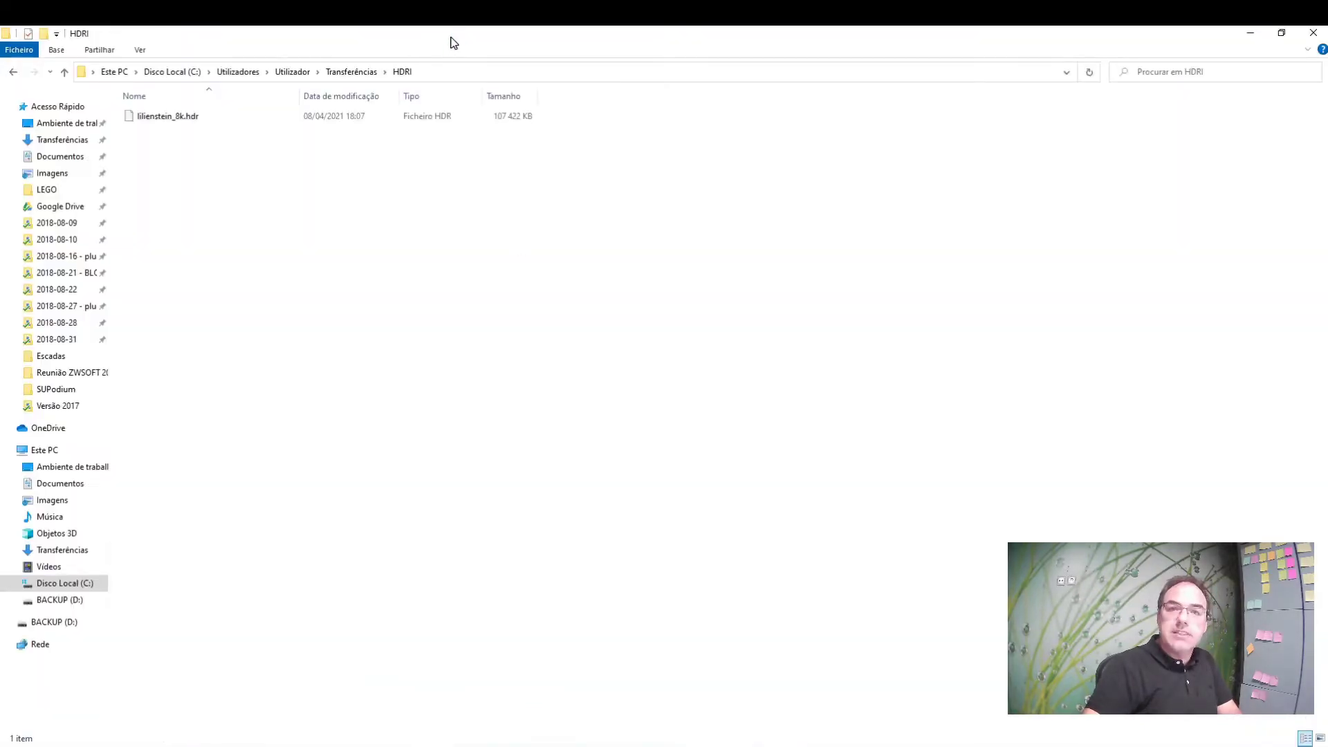
{"action": "left_click", "coordinate": [352, 73]}
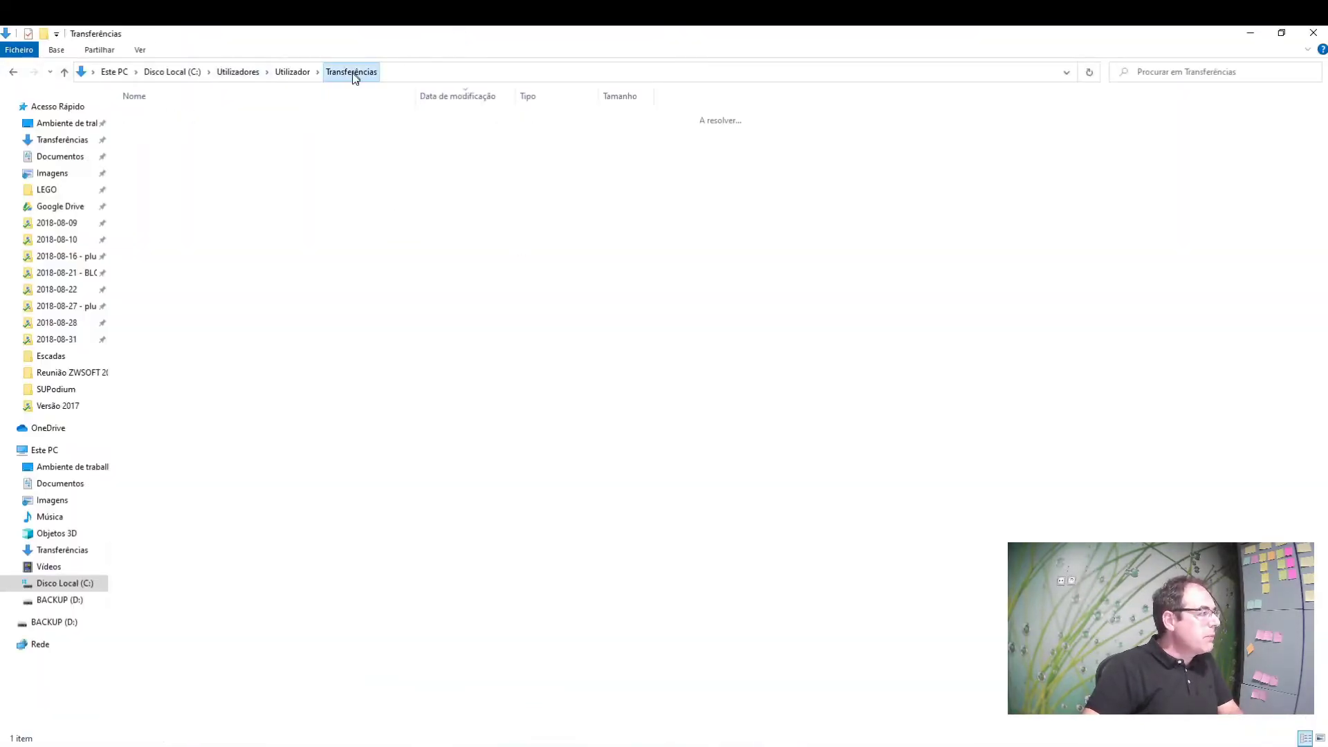
{"action": "mouse_move", "coordinate": [685, 130]}
{"action": "left_mouse_down"}
{"action": "mouse_move", "coordinate": [284, 156]}
{"action": "mouse_move", "coordinate": [147, 267]}
{"action": "left_mouse_up"}
{"action": "double_click", "coordinate": [146, 238]}
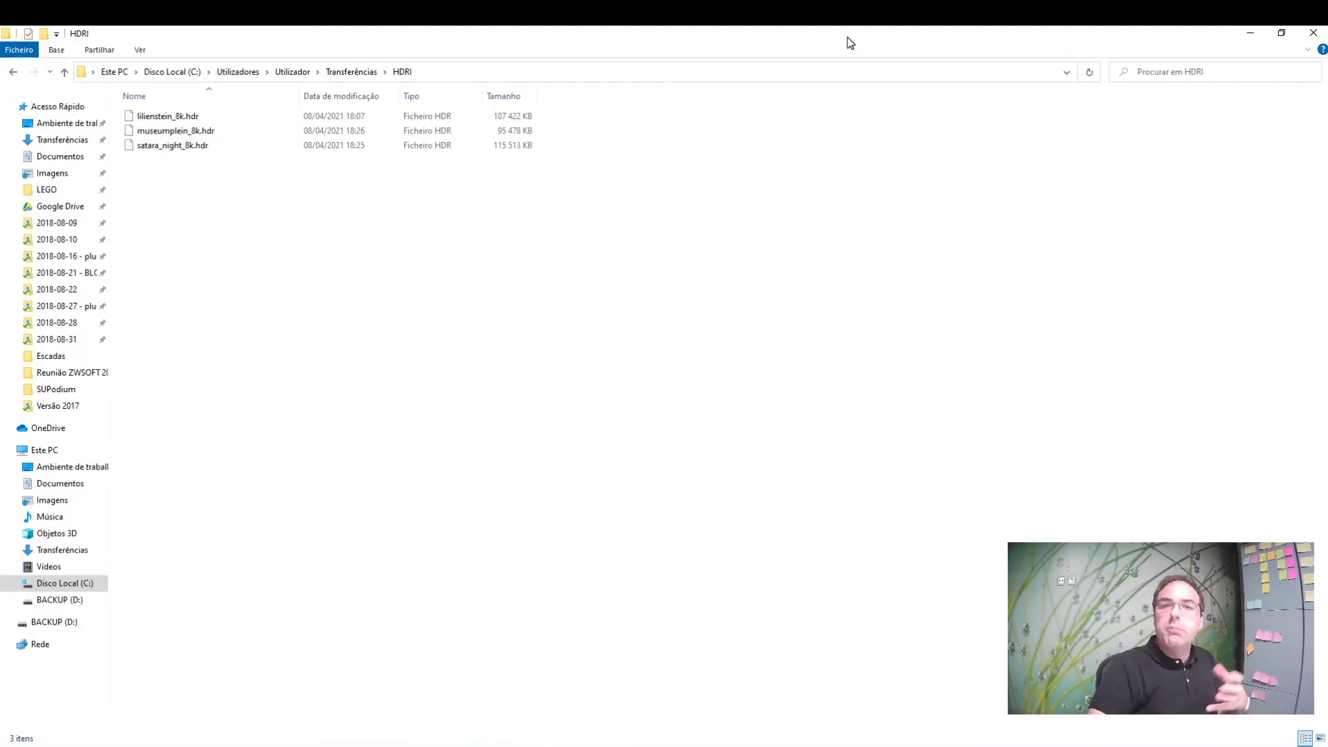
- Copy all three HDR files (lilienstein, museumplein, satara_night) from the HDRI folder
{"action": "left_click_drag", "start_coordinate": [614, 234], "coordinate": [123, 114]}
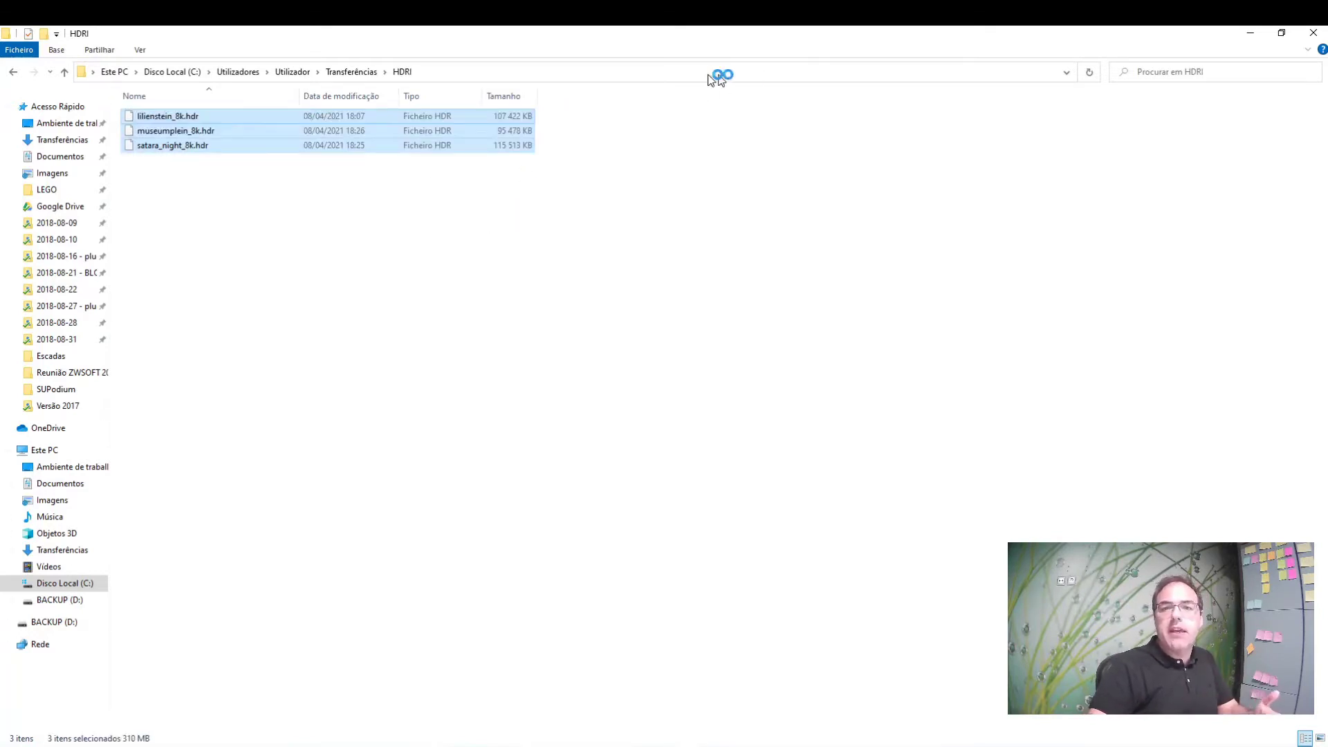
{"action": "left_click_drag", "start_coordinate": [944, 351], "coordinate": [201, 119]}
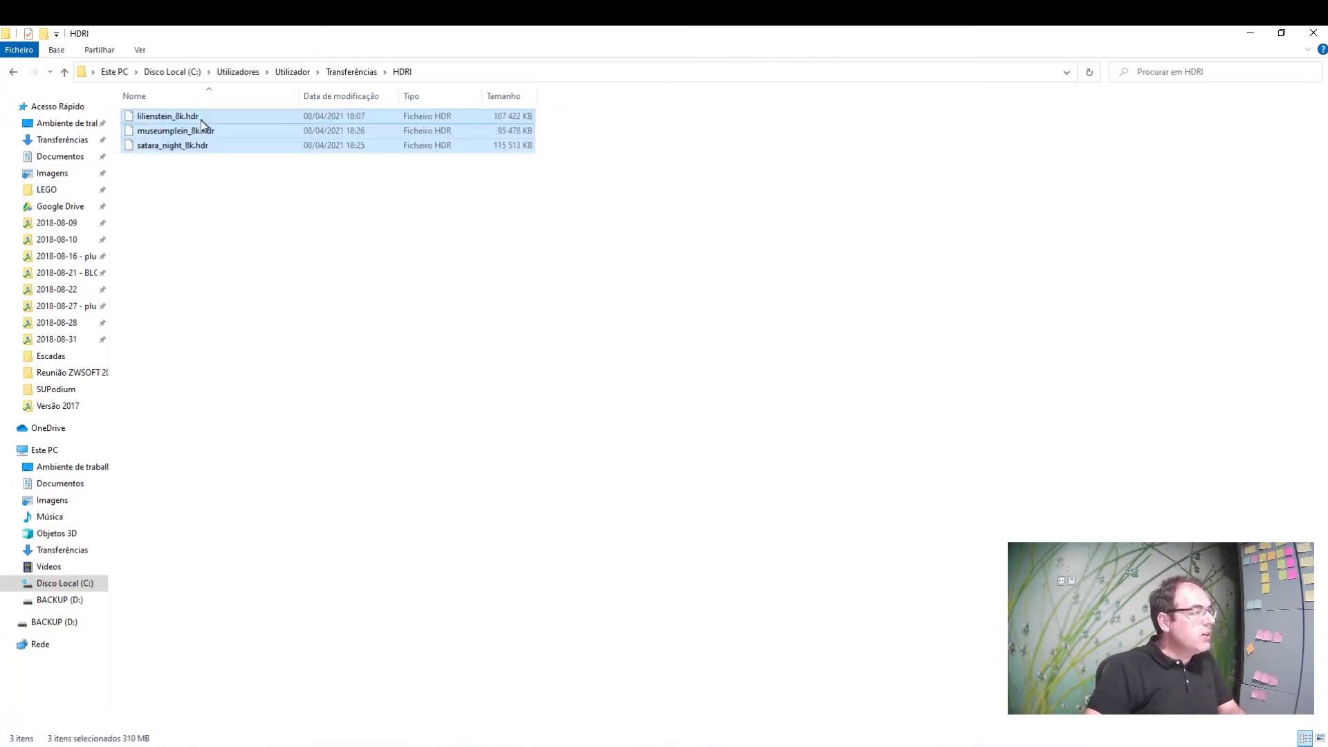
{"action": "right_click", "coordinate": [201, 119]}
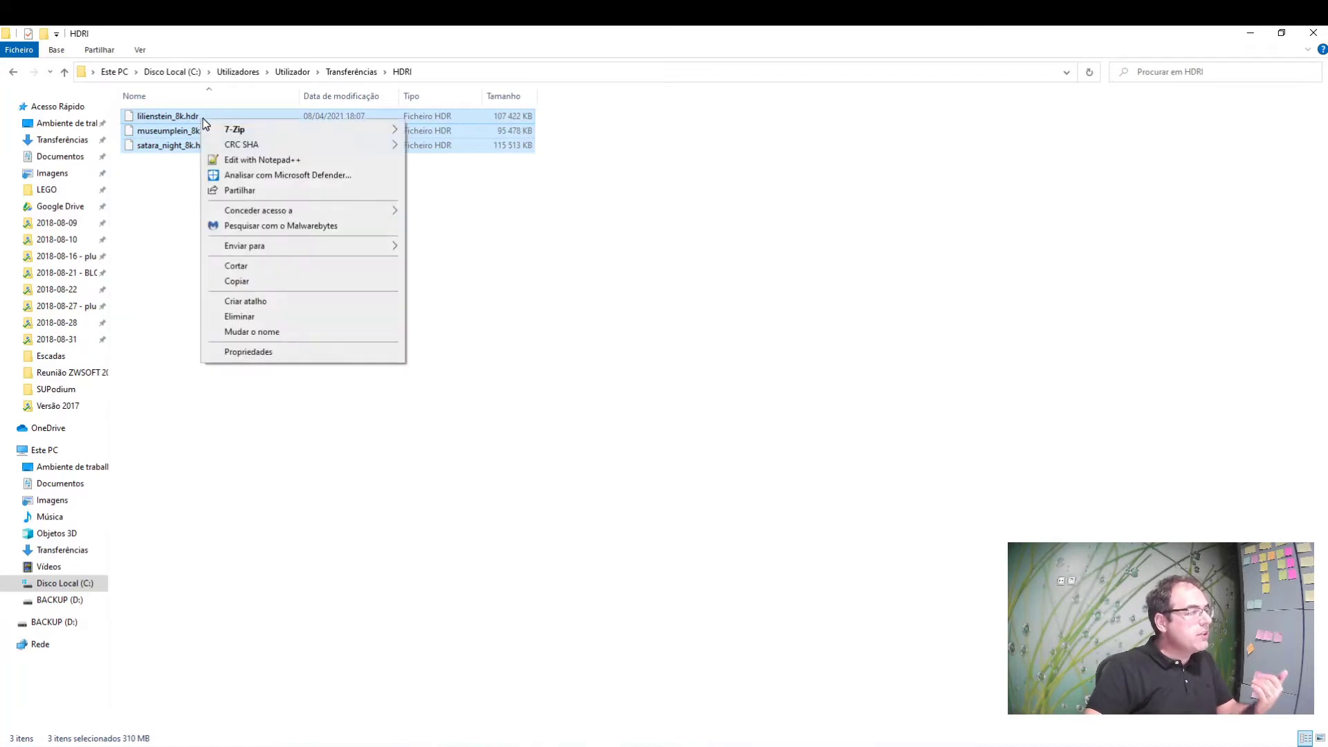
{"action": "left_click", "coordinate": [250, 281]}
{"action": "left_click", "coordinate": [593, 275]}
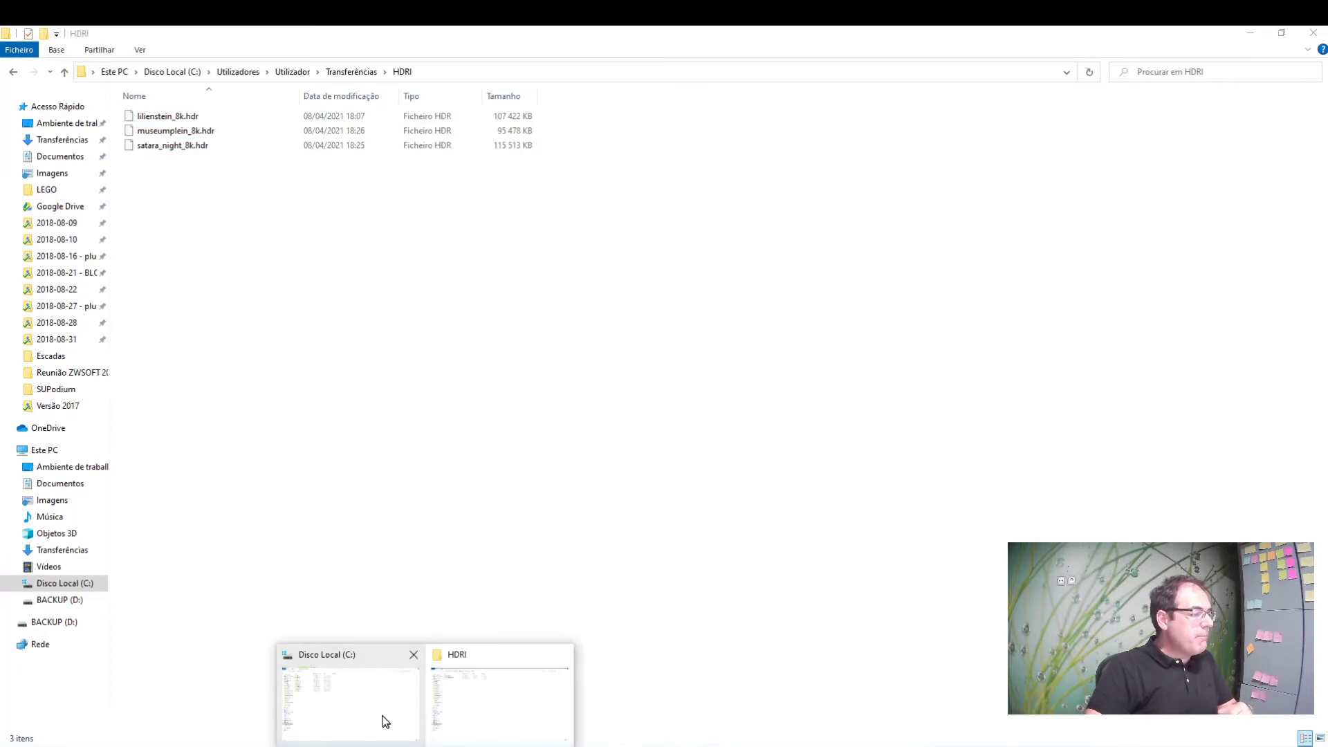
- In the C: drive window, tick Itens ocultos under the Ver menu
{"action": "left_click", "coordinate": [382, 715]}
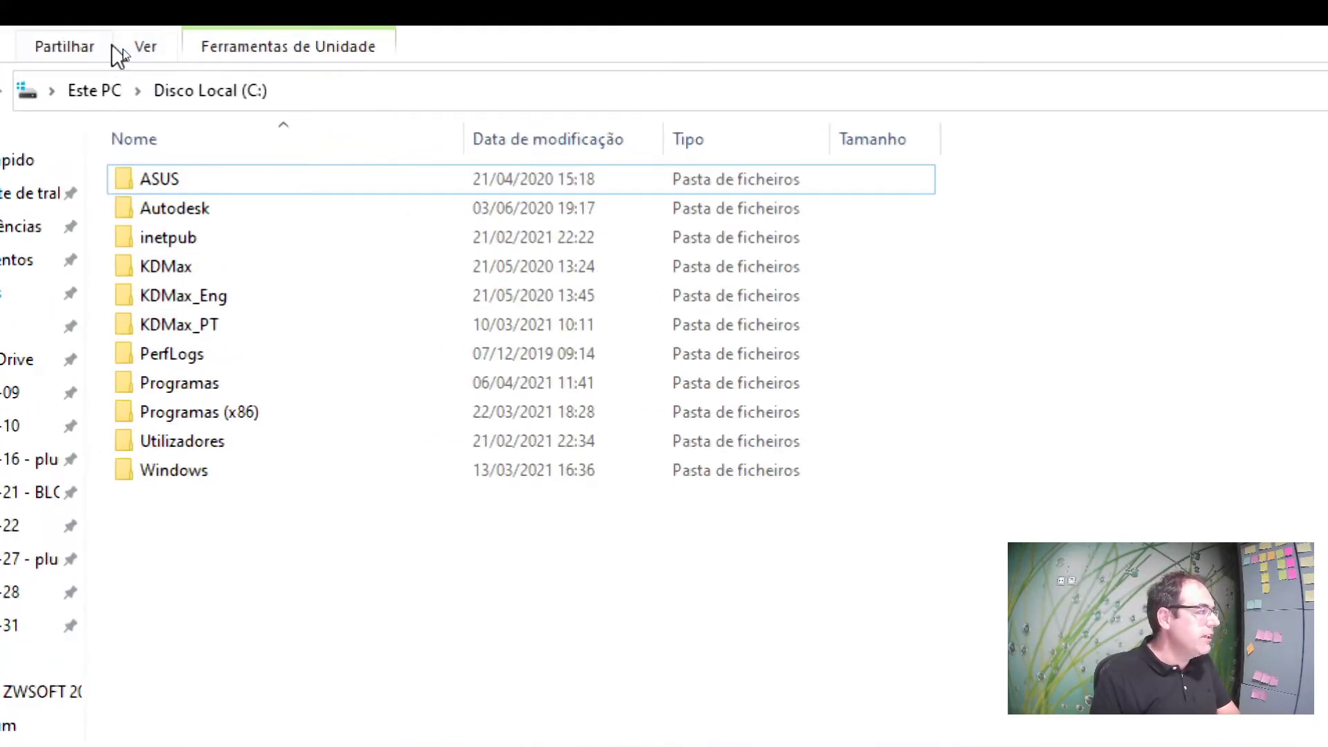
{"action": "left_click", "coordinate": [147, 47]}
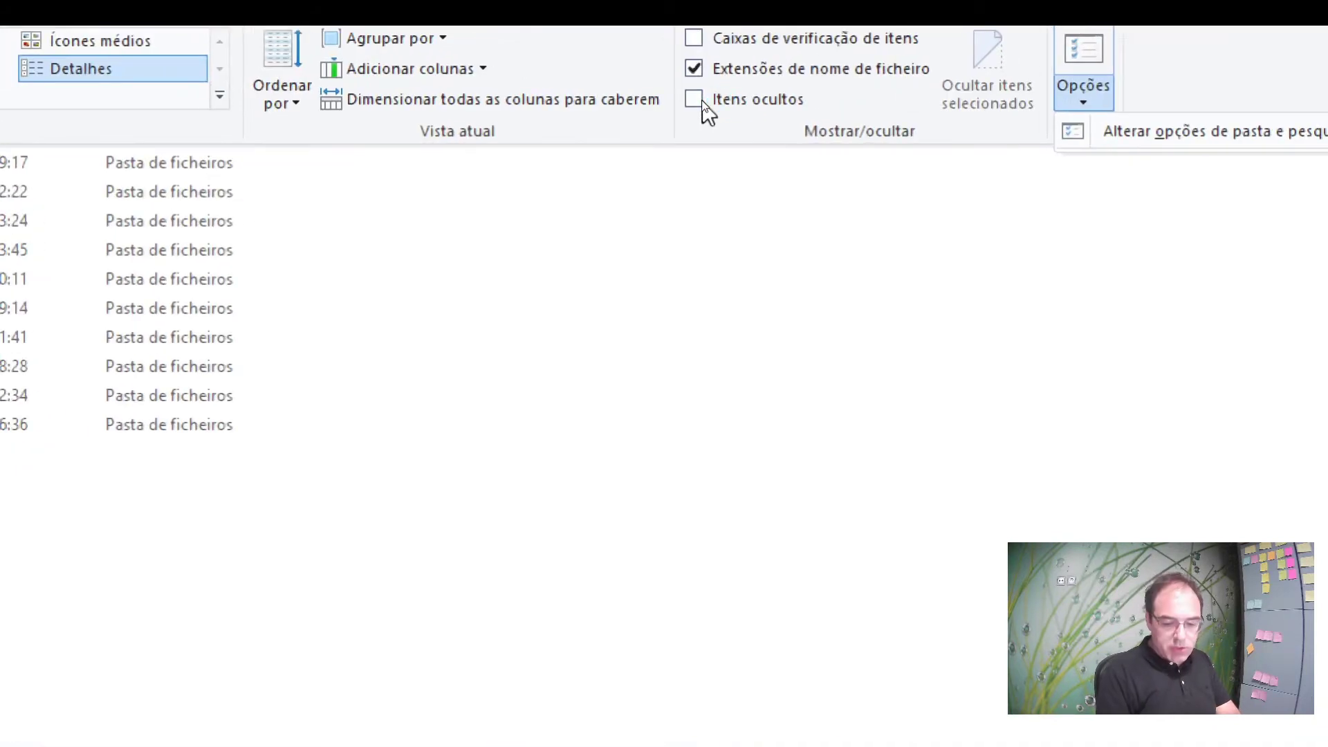
{"action": "left_click", "coordinate": [702, 102]}
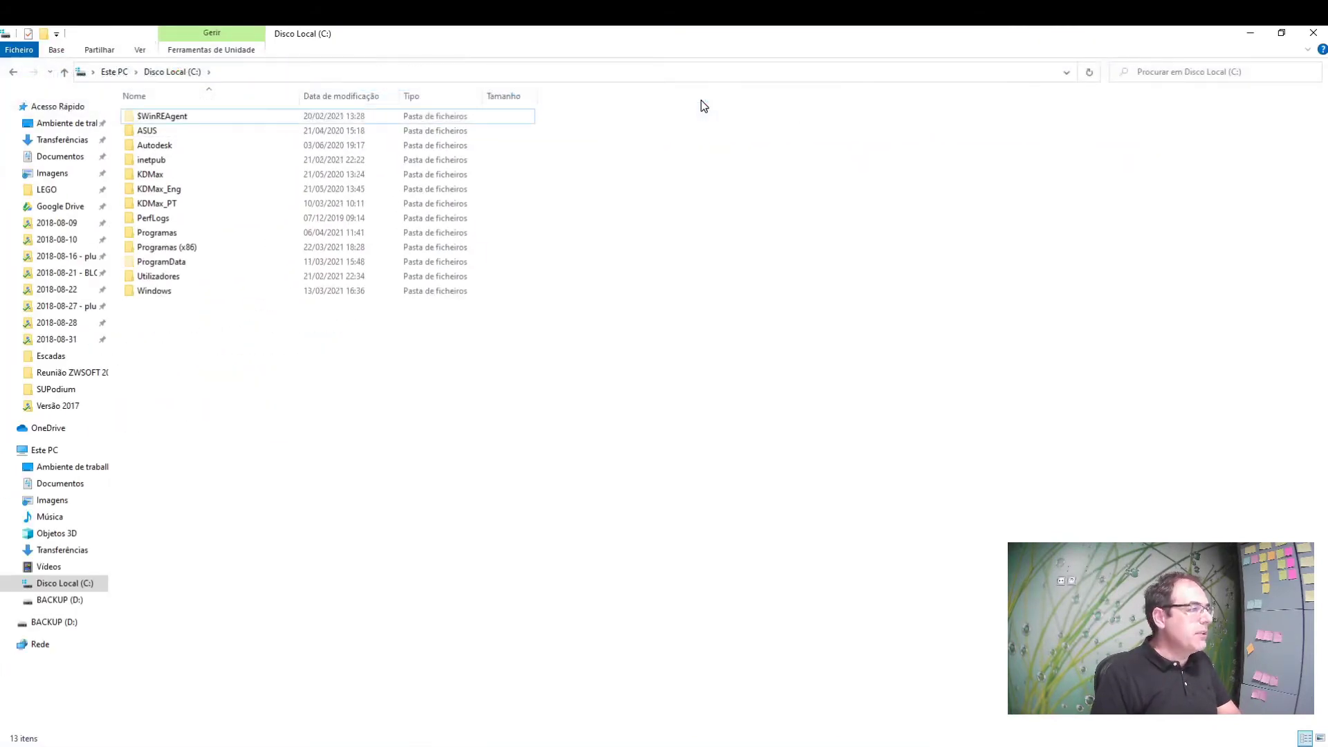
- Enable 'Mostrar pastas, unidades e ficheiros ocultos' in Folder Options, apply it, and select ProgramData
{"action": "left_click", "coordinate": [139, 52]}
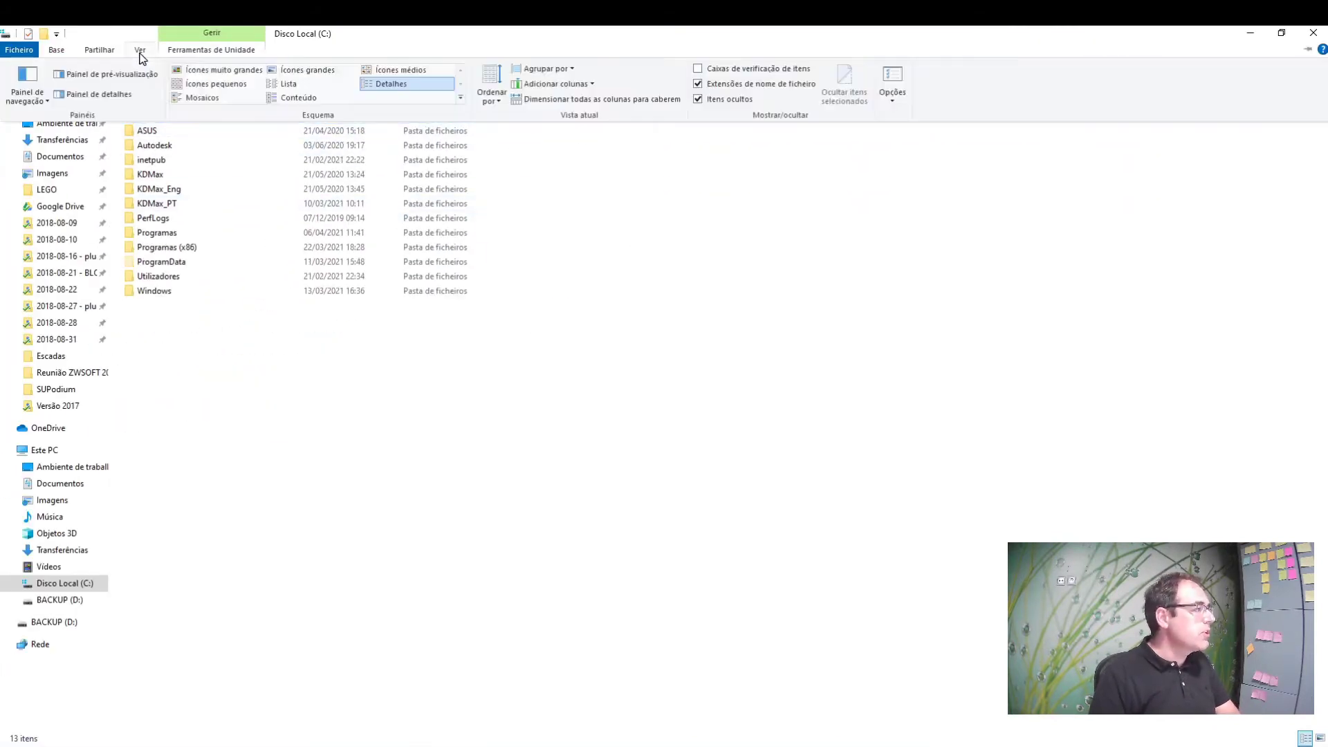
{"action": "left_click", "coordinate": [895, 102]}
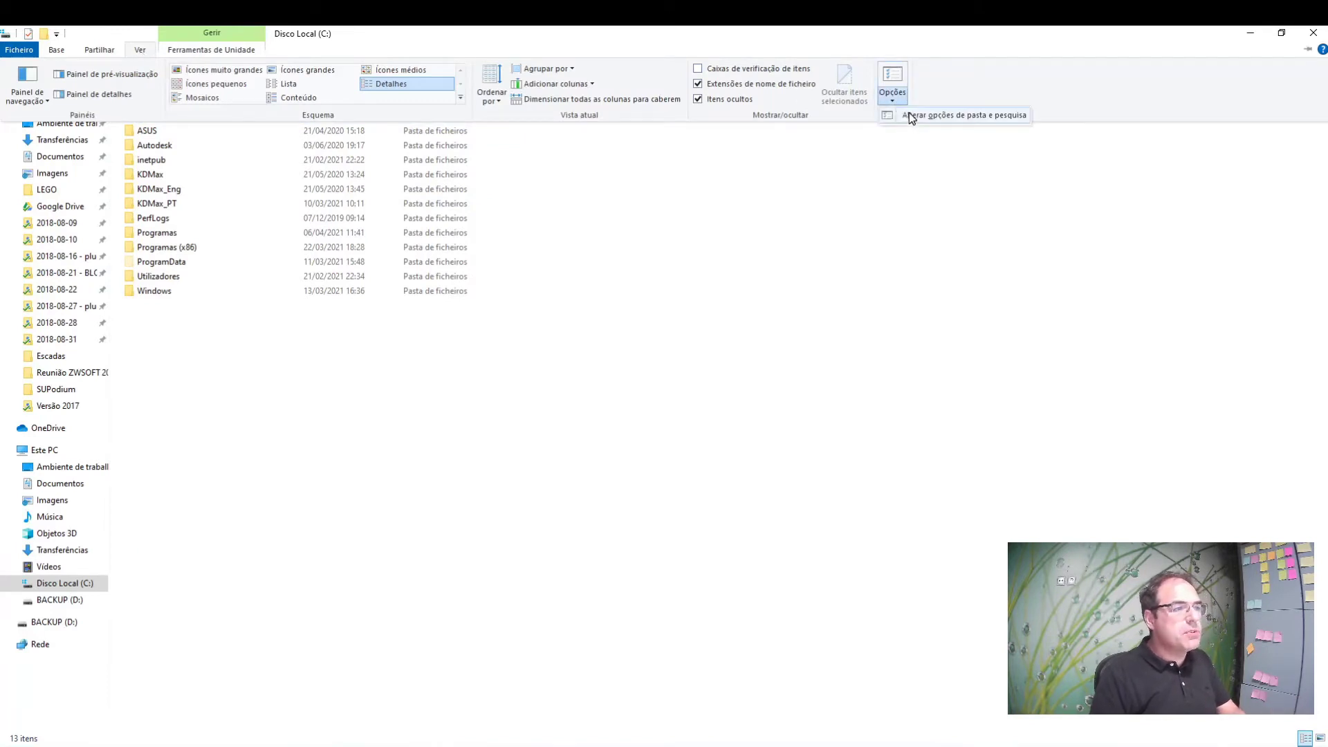
{"action": "left_click", "coordinate": [912, 118]}
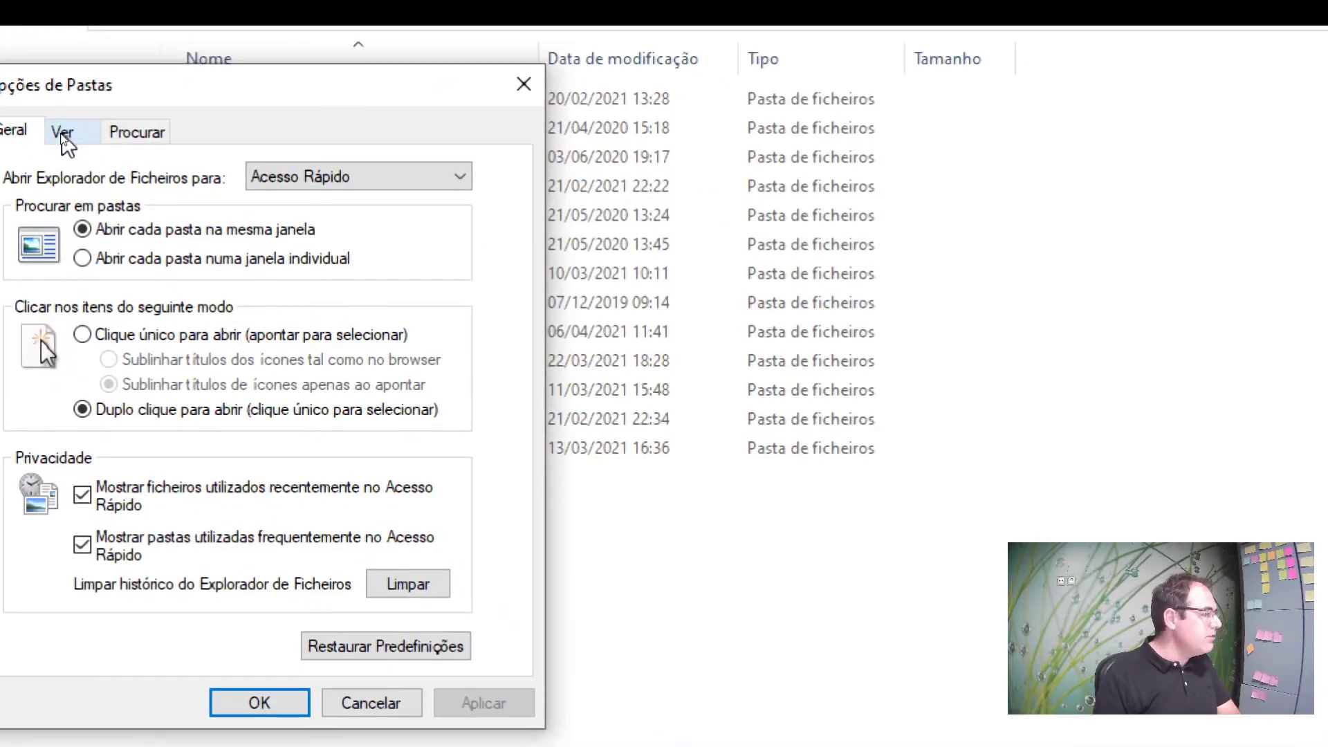
{"action": "left_click", "coordinate": [61, 134]}
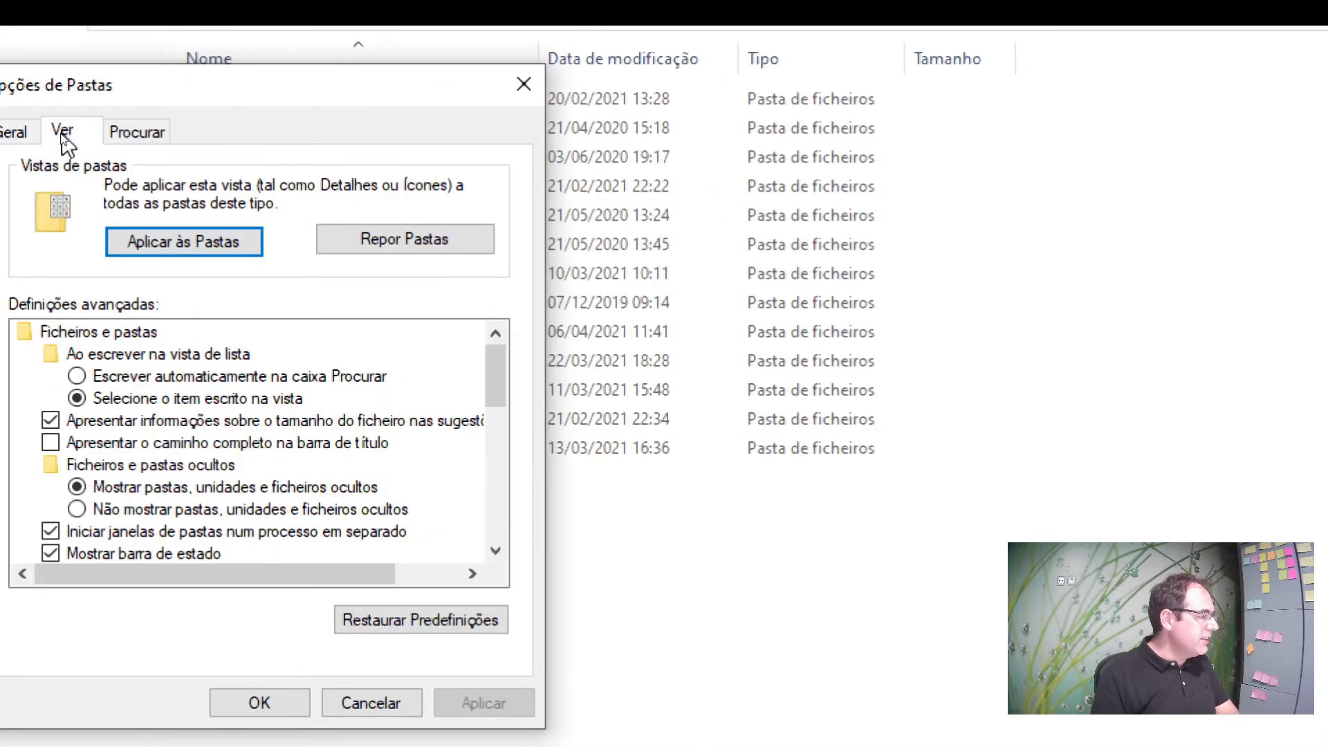
{"action": "left_click", "coordinate": [98, 509]}
{"action": "left_click", "coordinate": [118, 487]}
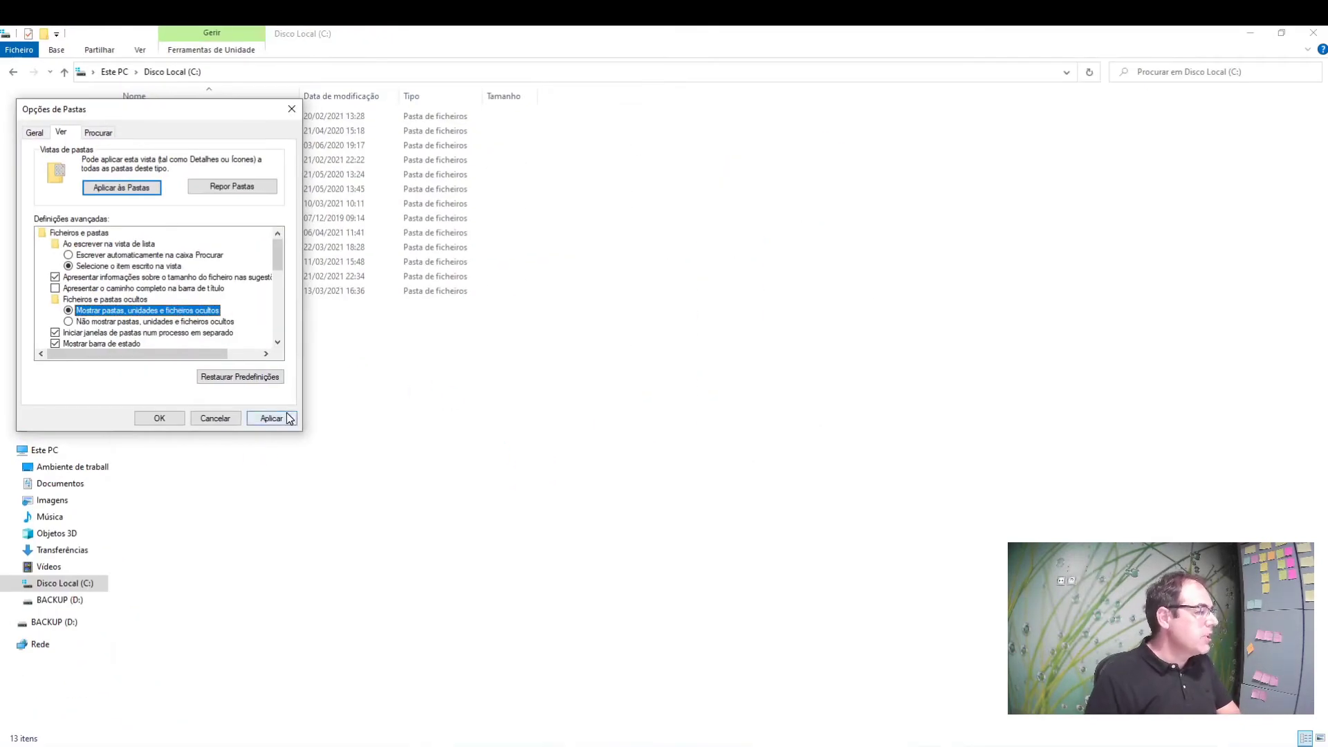
{"action": "left_click", "coordinate": [288, 418]}
{"action": "left_click", "coordinate": [182, 419]}
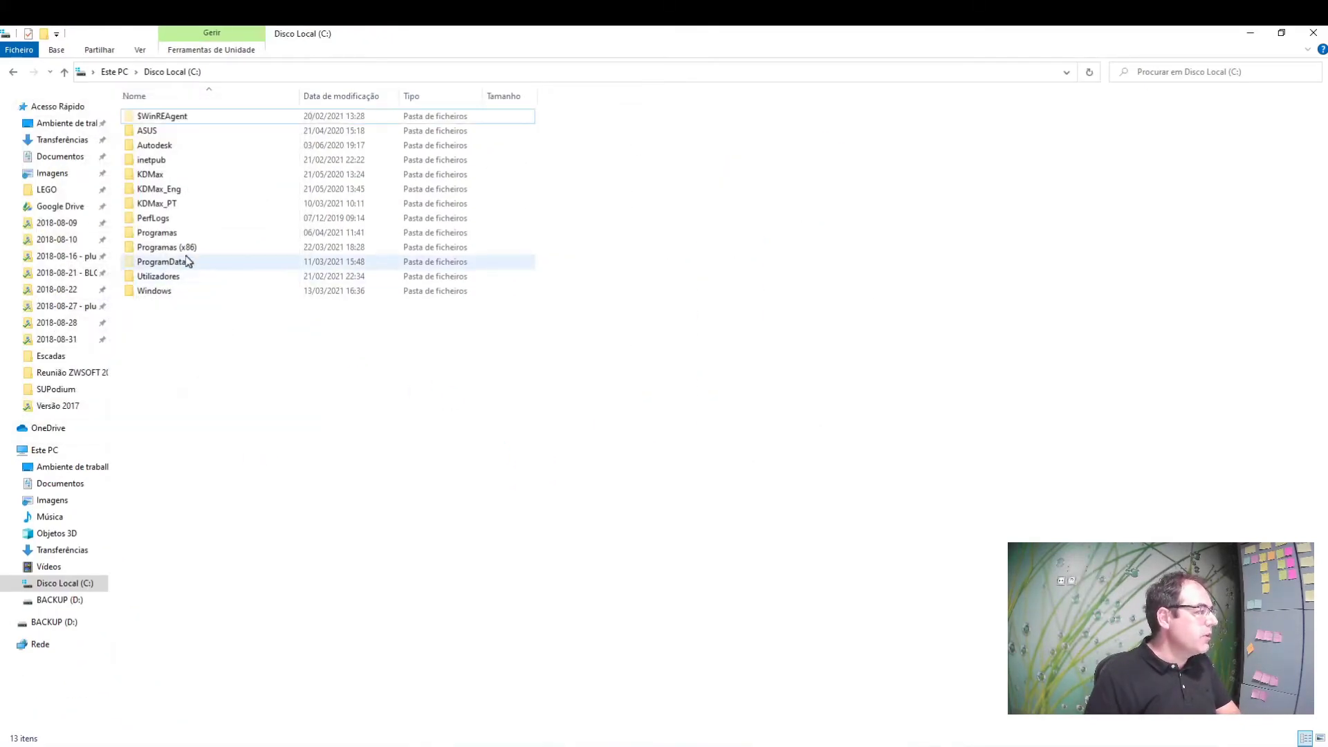
{"action": "left_click", "coordinate": [179, 262]}
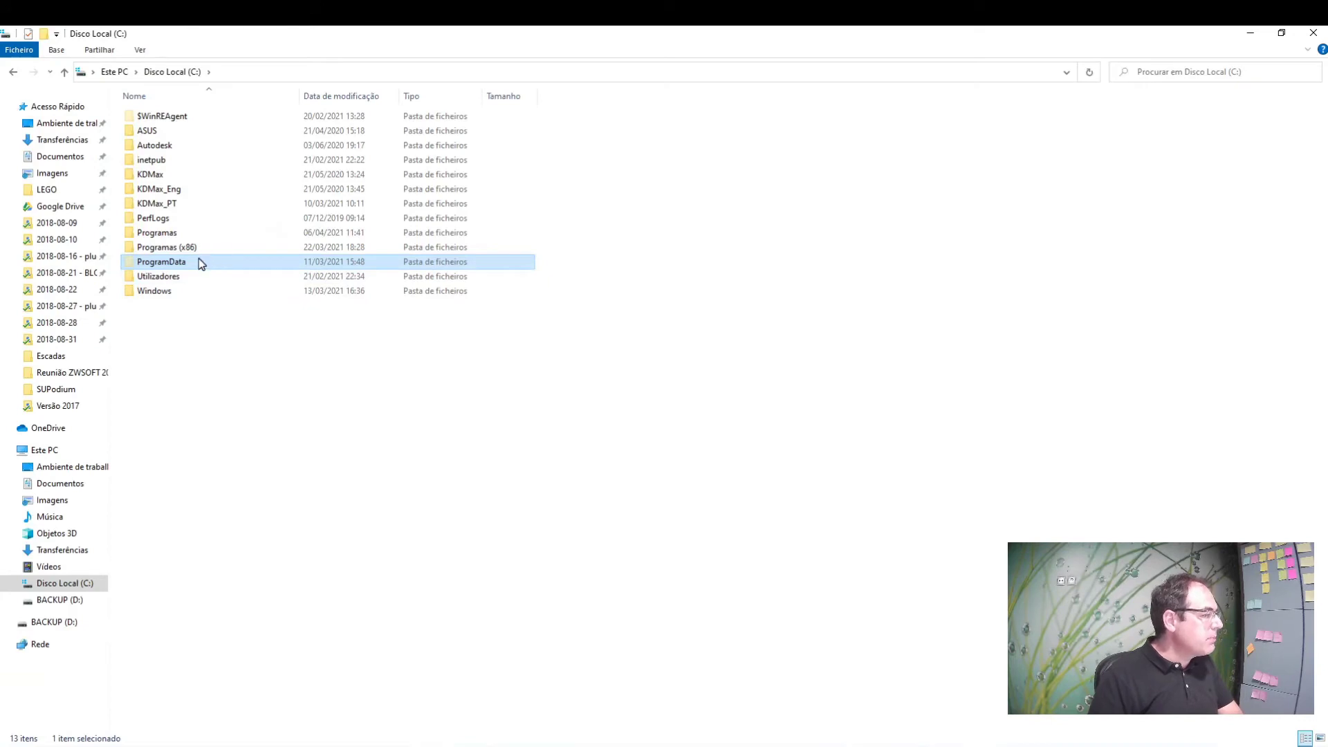
- Open ProgramData and browse its folders to locate the SketchUp folder
{"action": "double_click", "coordinate": [199, 262]}
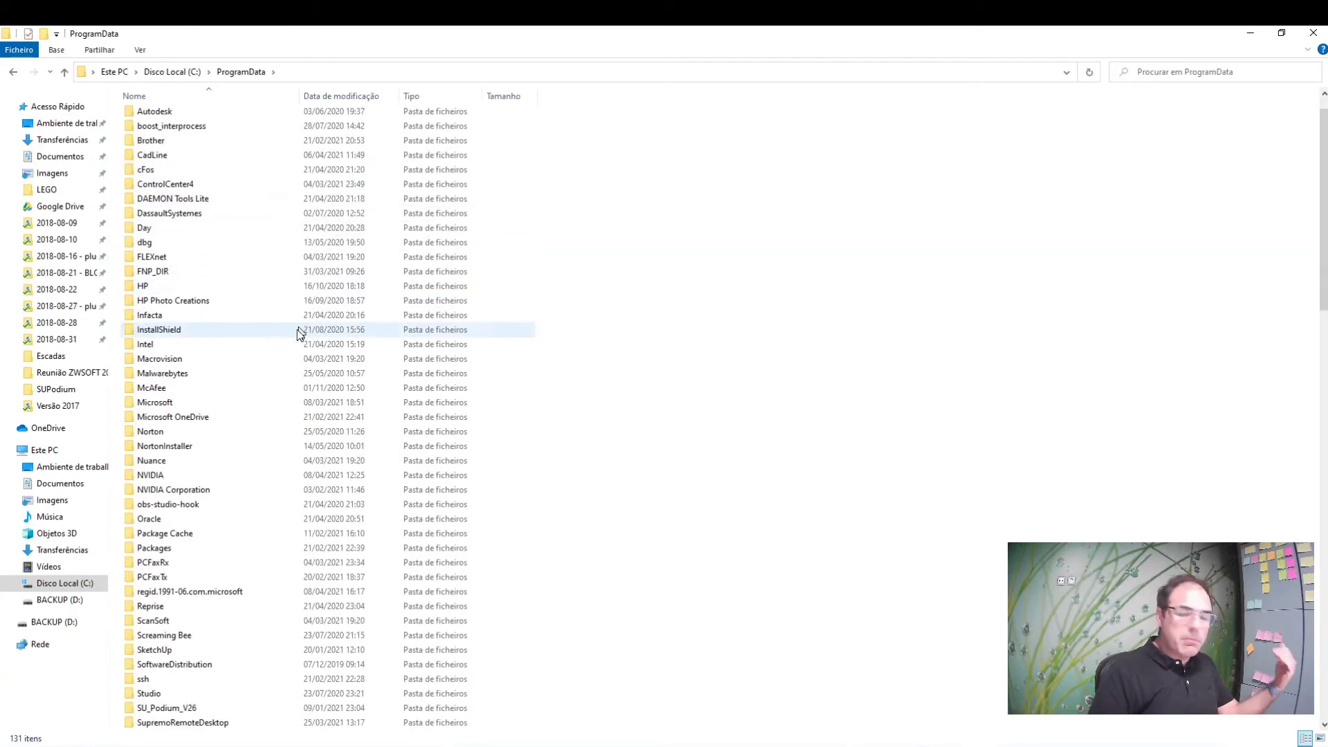
{"action": "scroll", "coordinate": [298, 338], "scroll_direction": "down", "scroll_amount": 3}
{"action": "scroll", "coordinate": [276, 380], "scroll_direction": "down", "scroll_amount": 5}
{"action": "scroll", "coordinate": [260, 408], "scroll_direction": "down", "scroll_amount": 2}
{"action": "scroll", "coordinate": [249, 450], "scroll_direction": "down", "scroll_amount": 2}
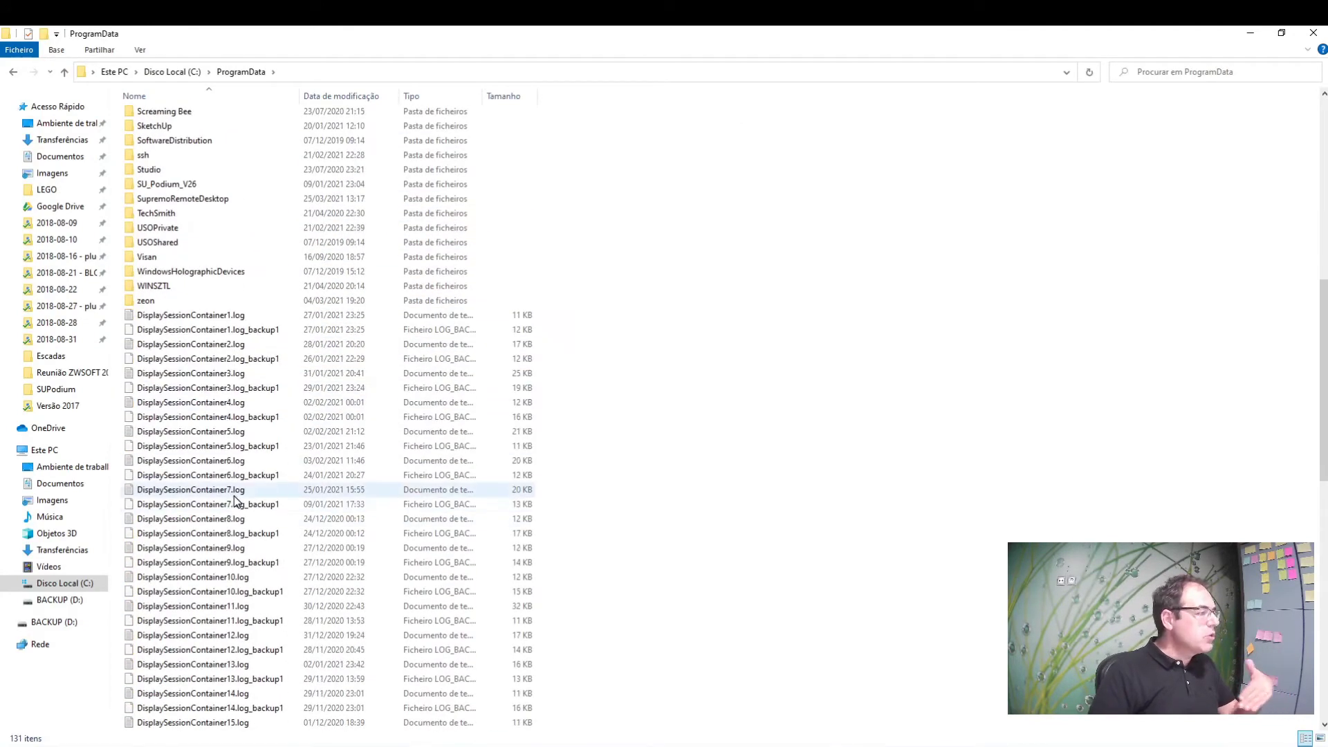
{"action": "scroll", "coordinate": [238, 484], "scroll_direction": "up", "scroll_amount": 2}
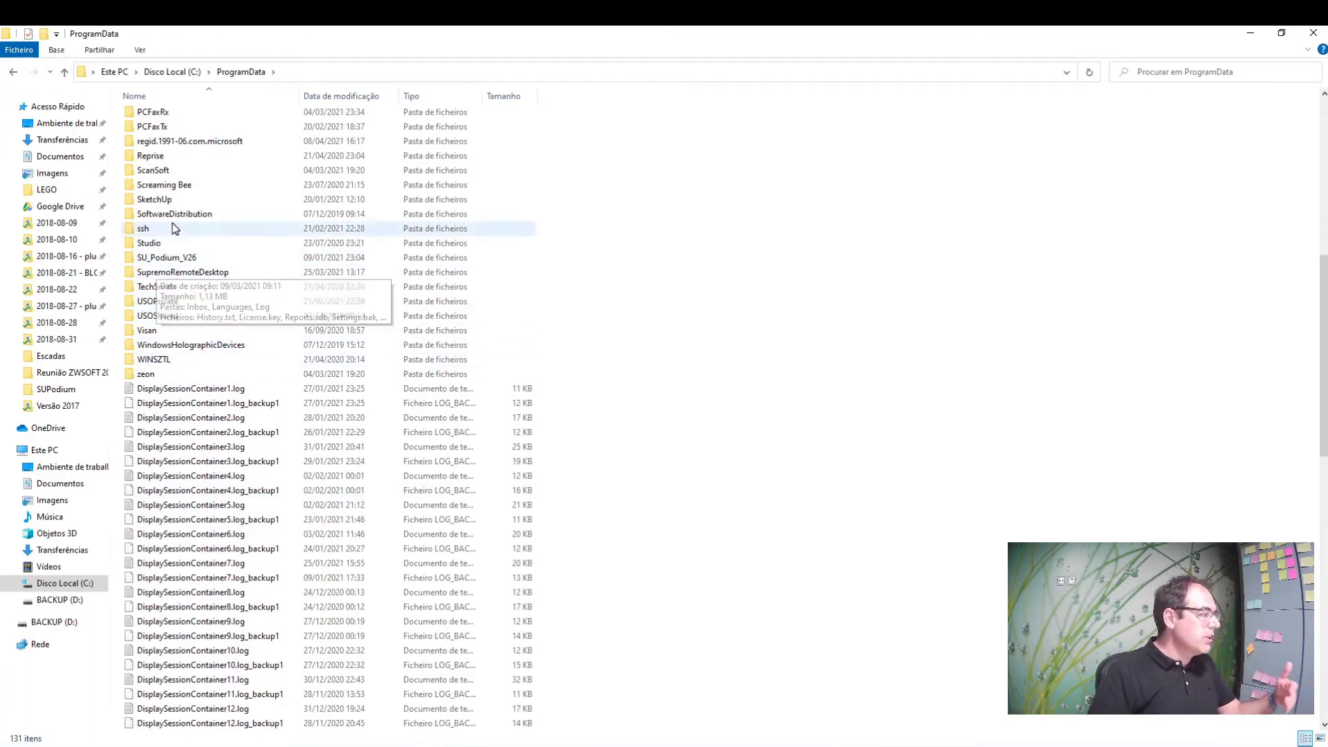
{"action": "left_click", "coordinate": [177, 258]}
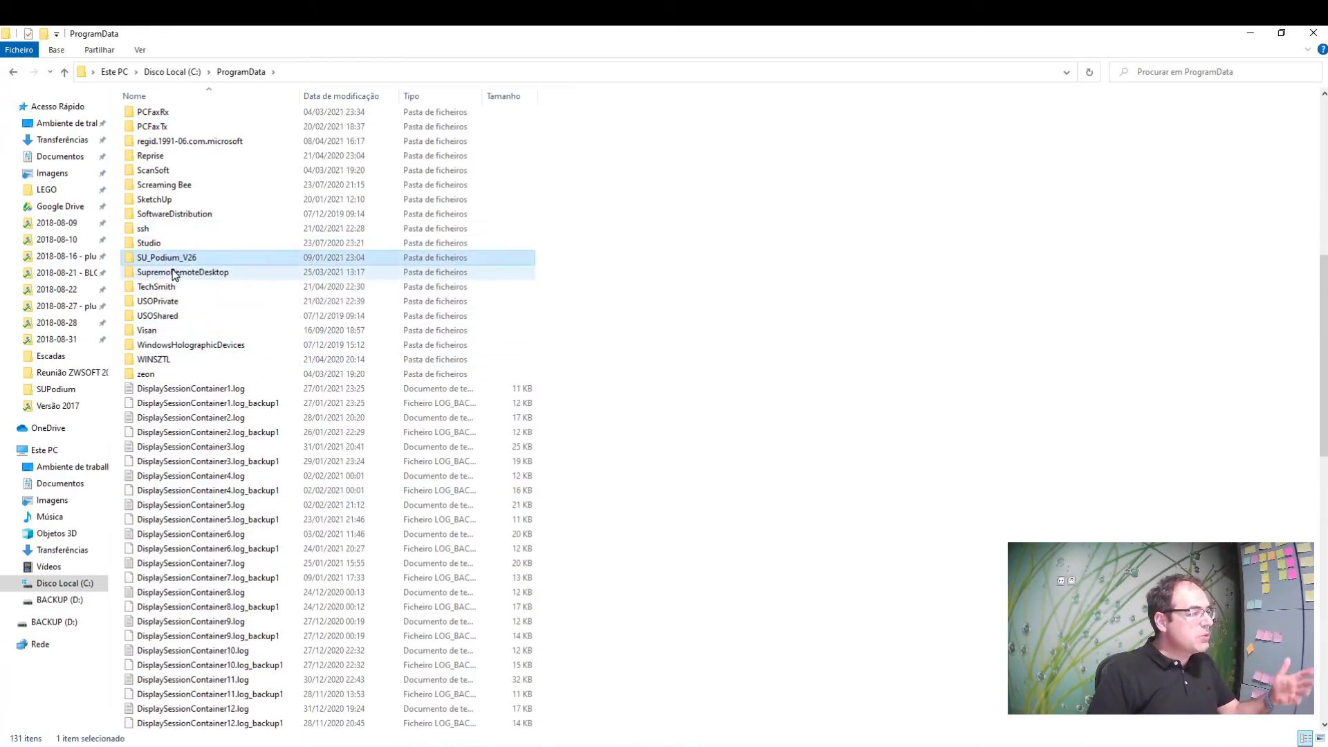
{"action": "double_click", "coordinate": [177, 258]}
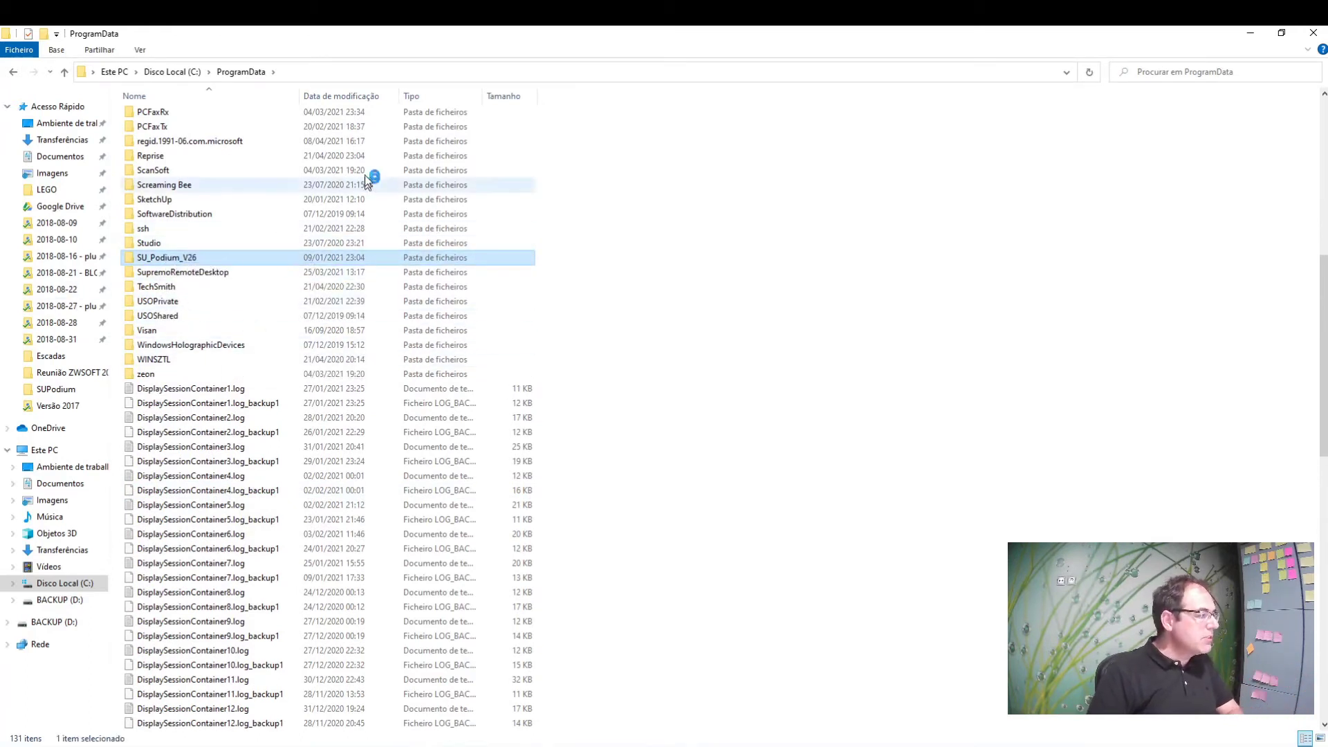
{"action": "left_click", "coordinate": [151, 201]}
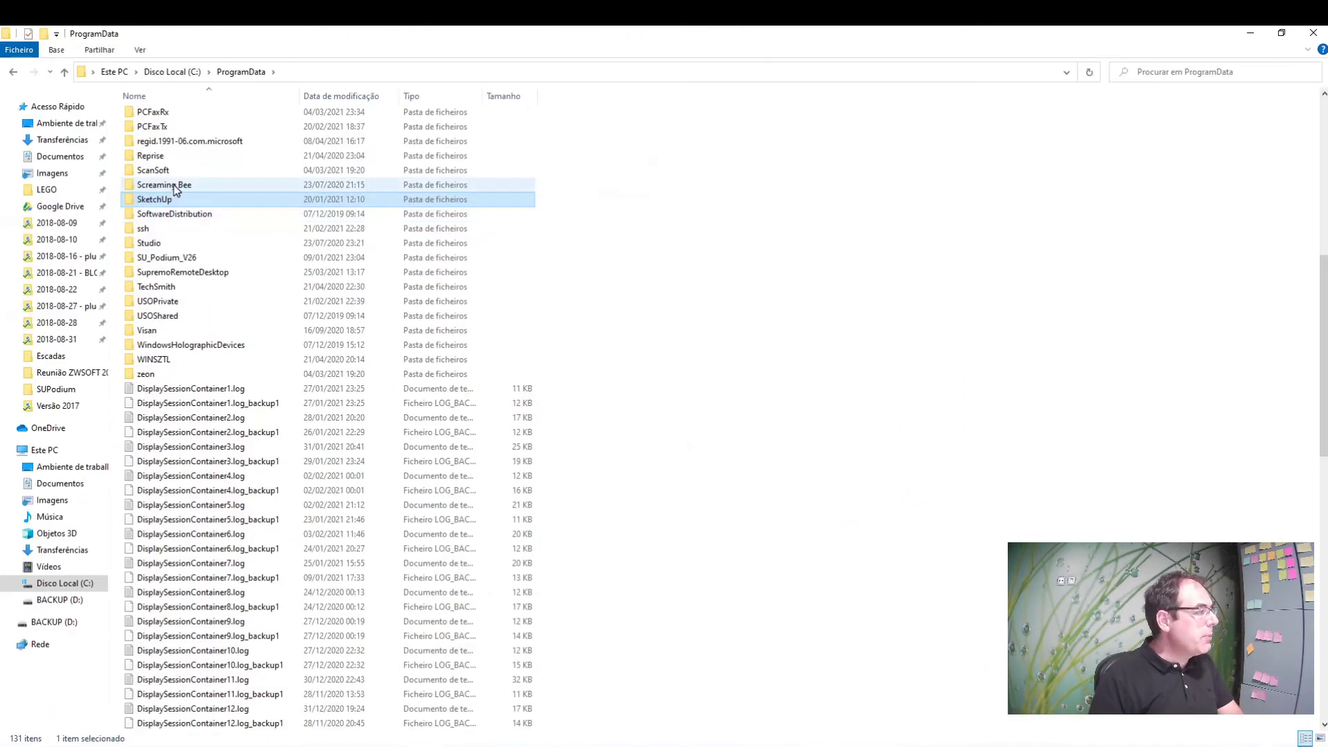
{"action": "double_click", "coordinate": [161, 194]}
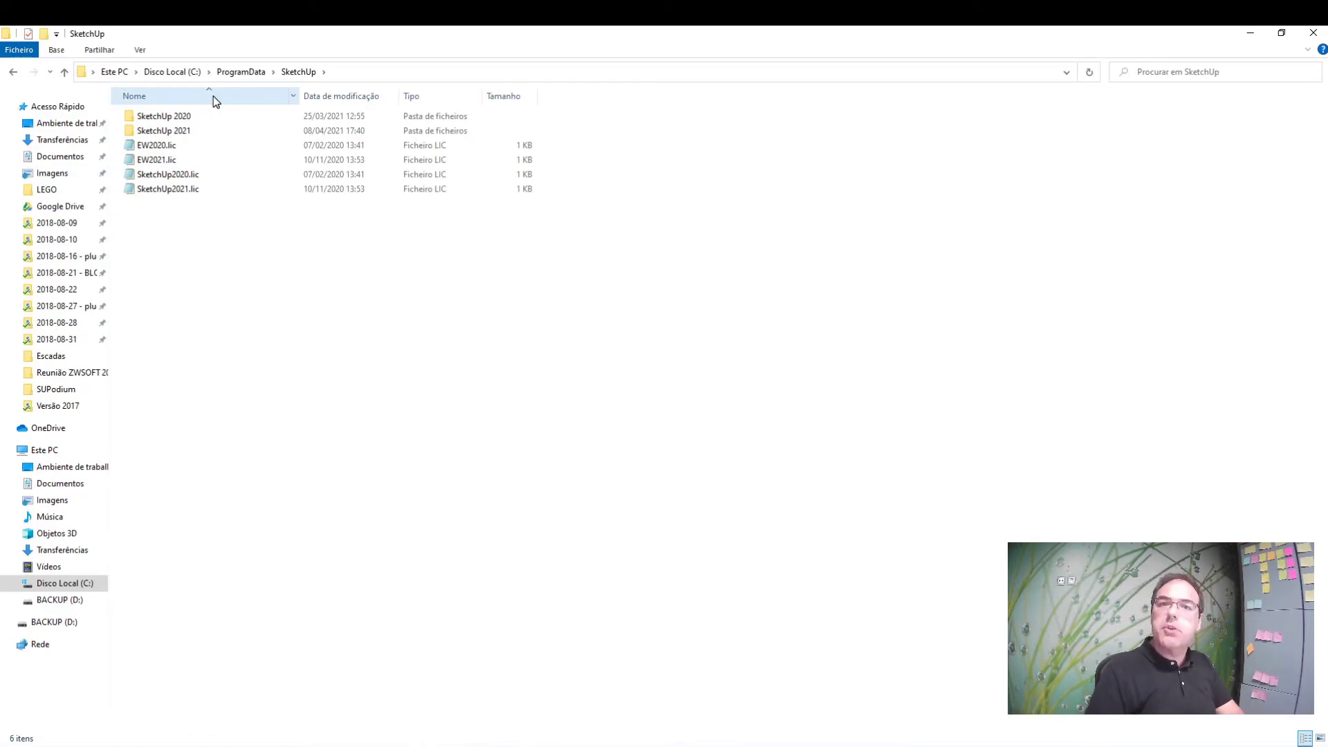
- Drill through SketchUp 2021 > SketchUp > Plugins into SU_Podium_V26
{"action": "double_click", "coordinate": [176, 130]}
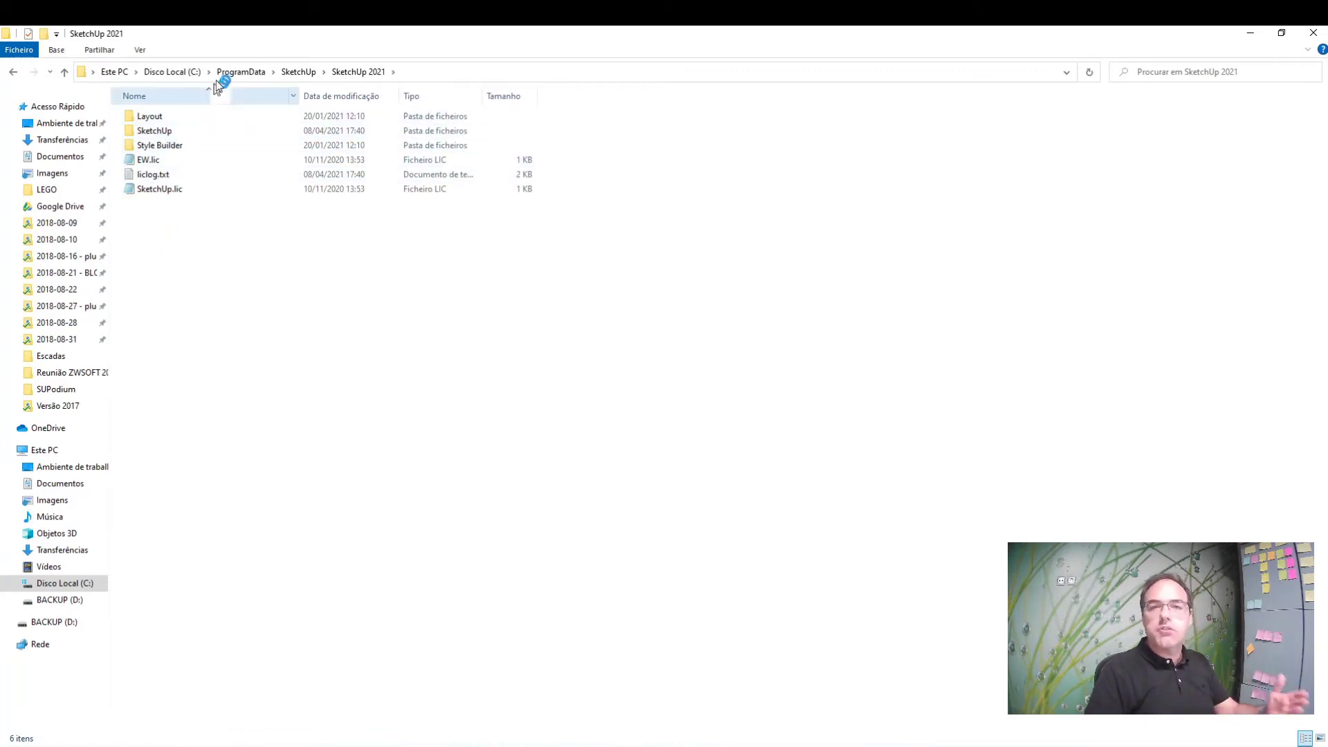
{"action": "left_click", "coordinate": [178, 146]}
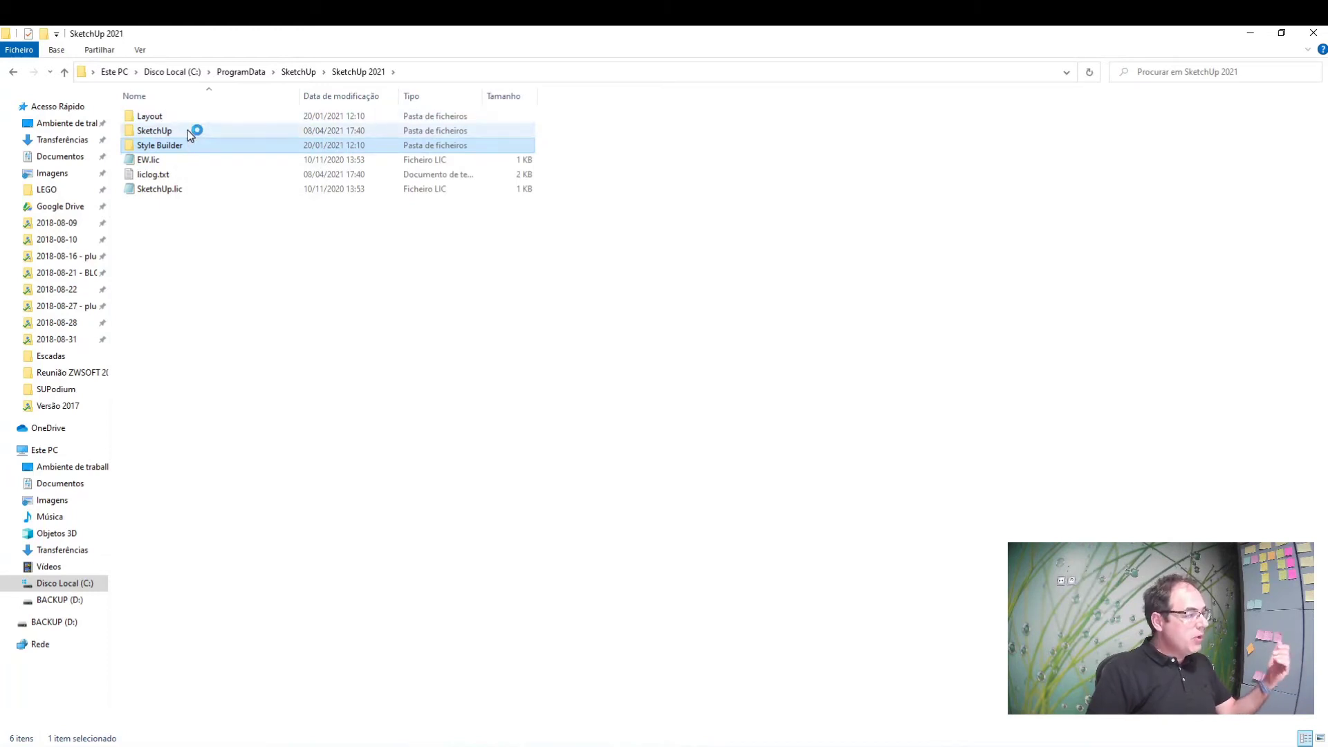
{"action": "left_click", "coordinate": [188, 132]}
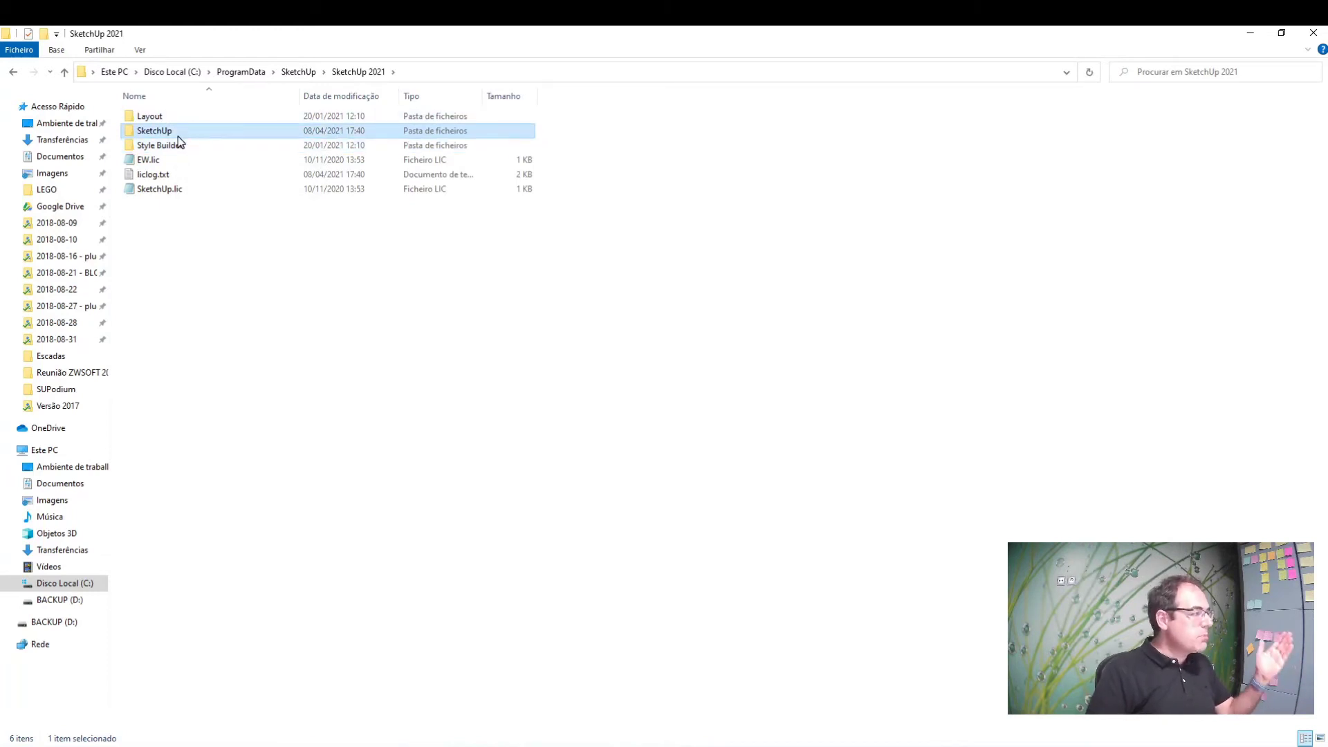
{"action": "double_click", "coordinate": [178, 135]}
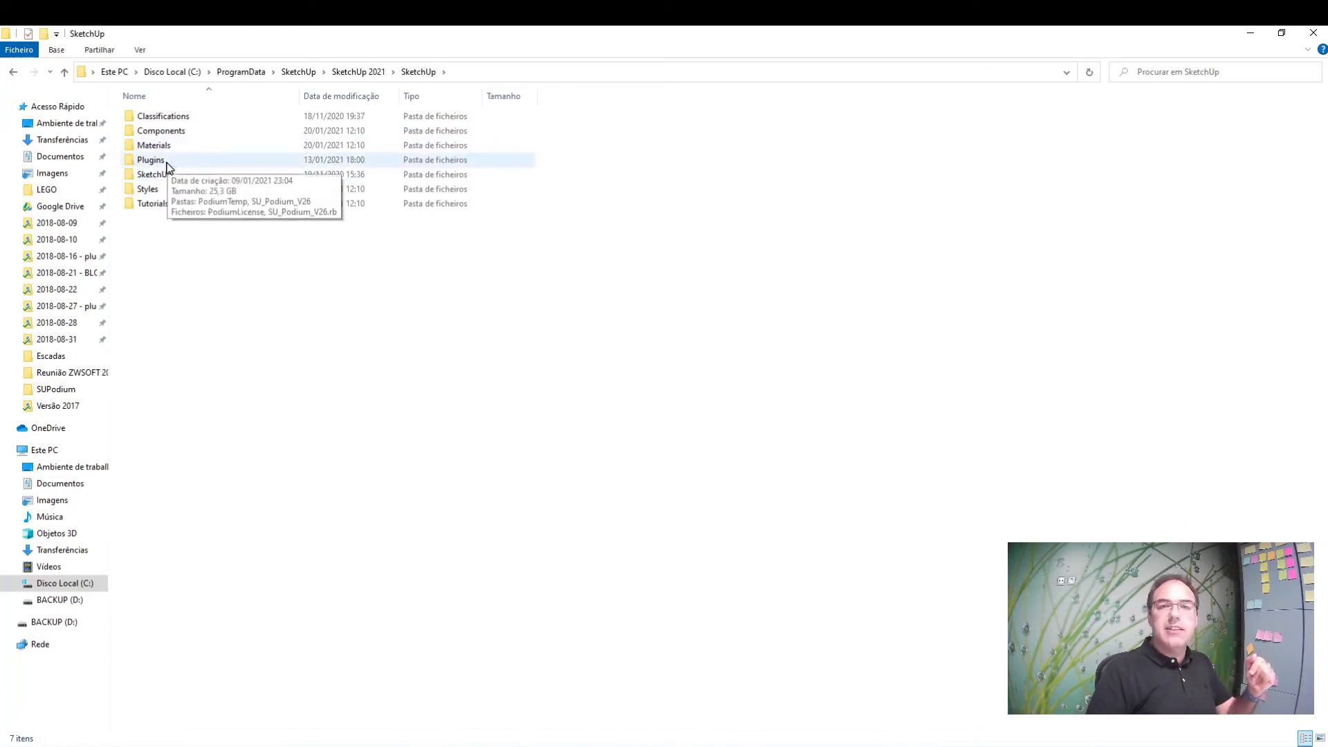
{"action": "double_click", "coordinate": [158, 164]}
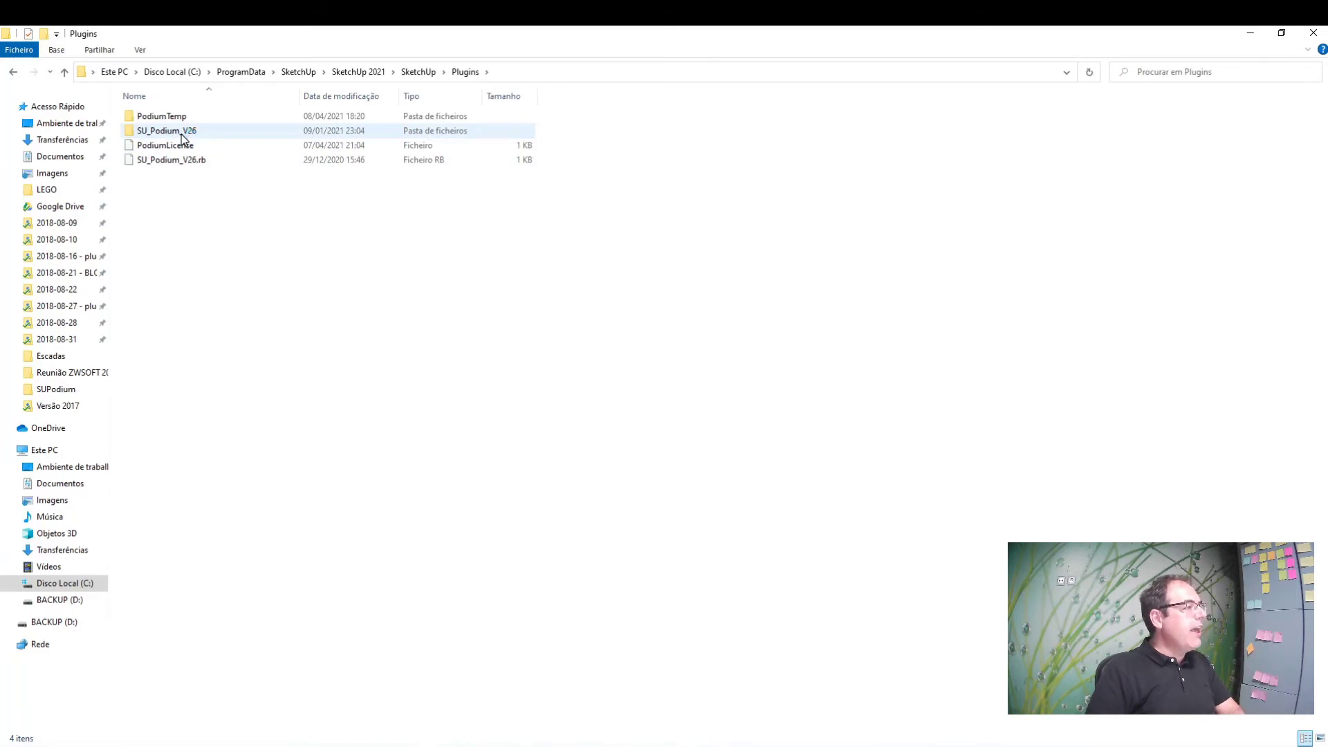
{"action": "double_click", "coordinate": [181, 135]}
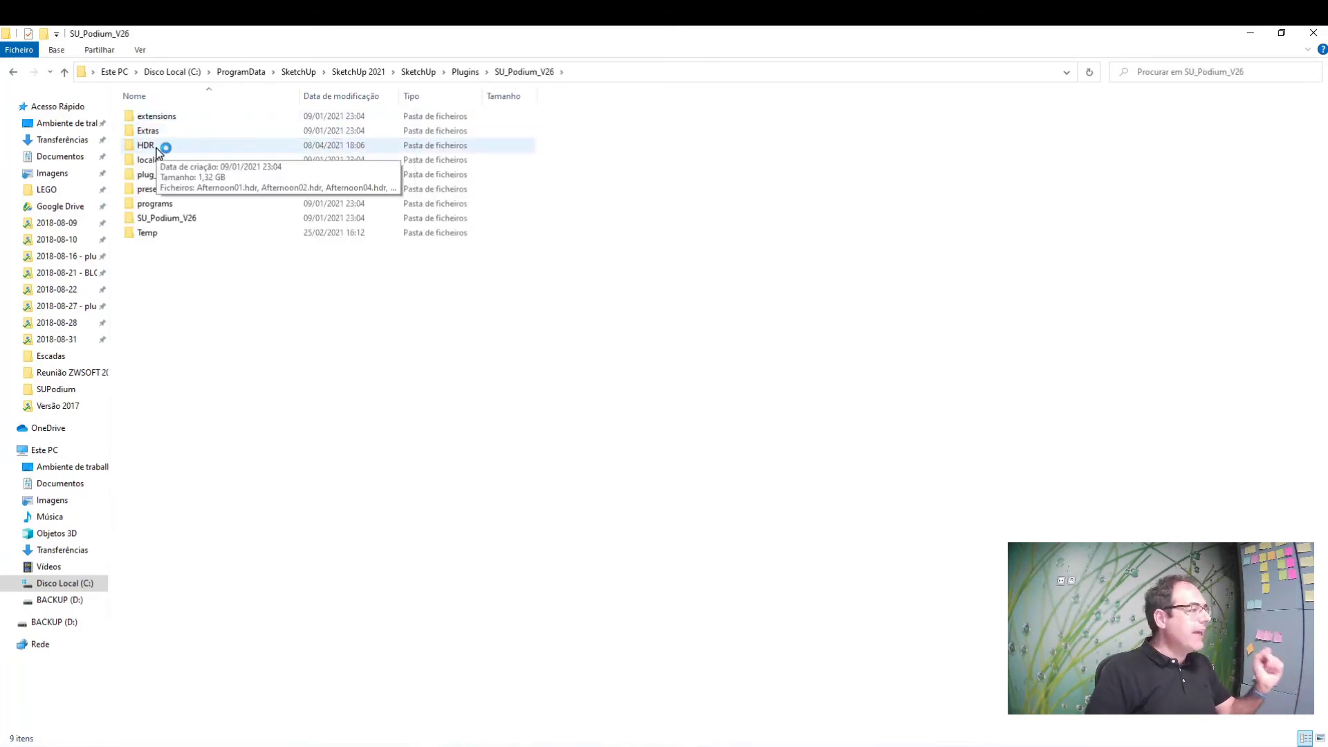
- Paste the lilienstein, museumplein and satara_night 8k HDR files into the HDR subfolder
{"action": "double_click", "coordinate": [157, 149]}
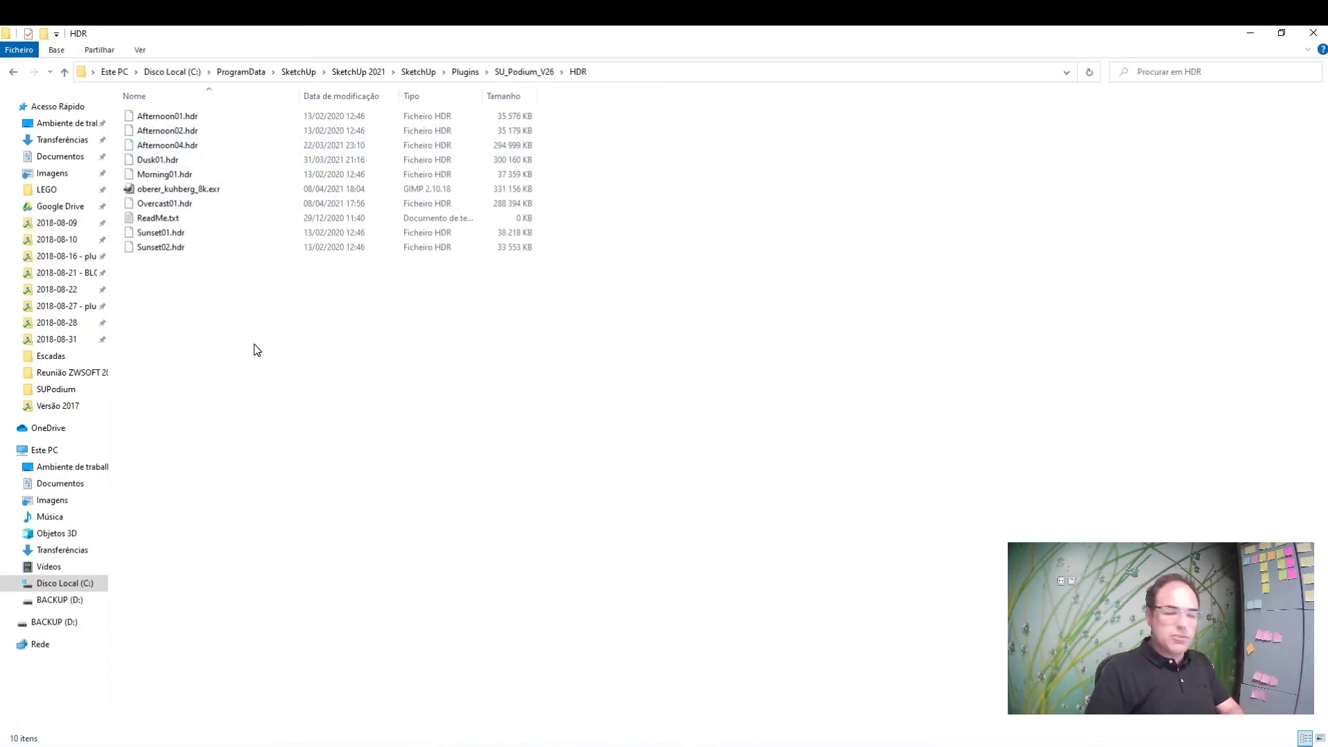
{"action": "right_click", "coordinate": [231, 301]}
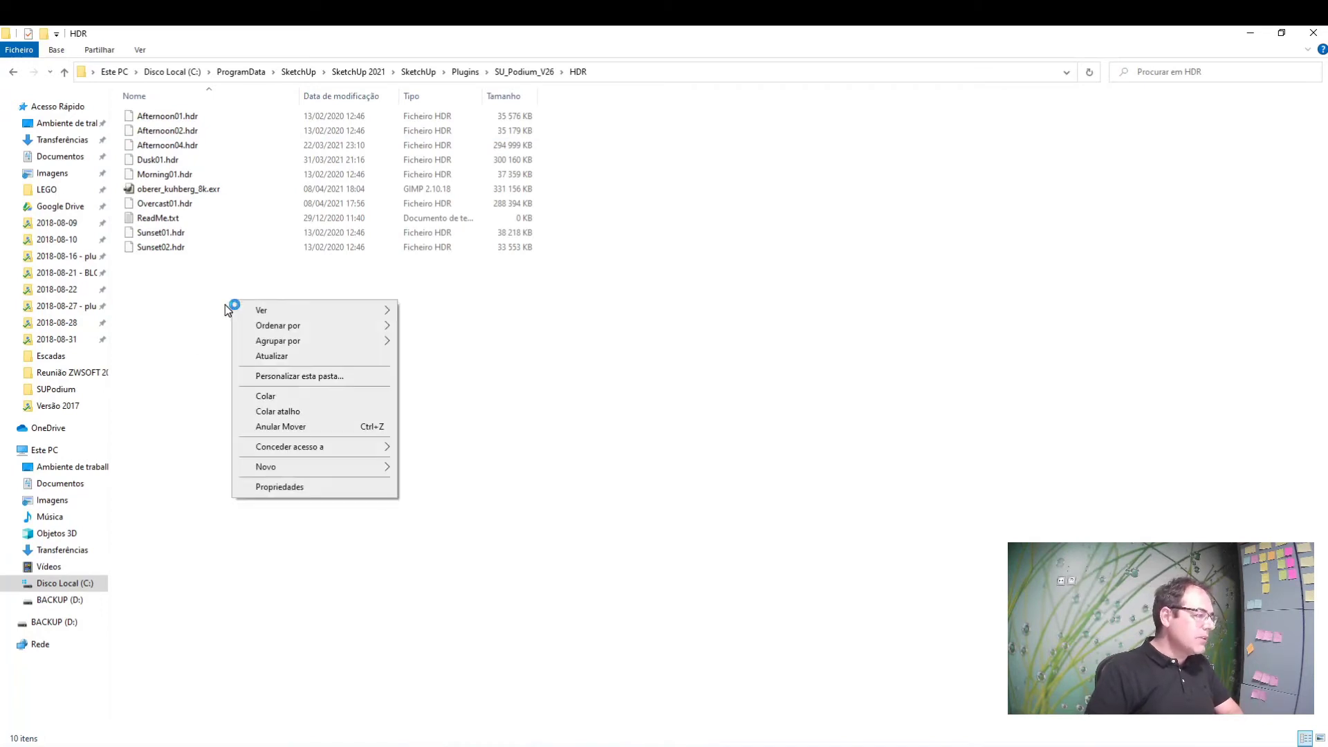
{"action": "left_click", "coordinate": [317, 397]}
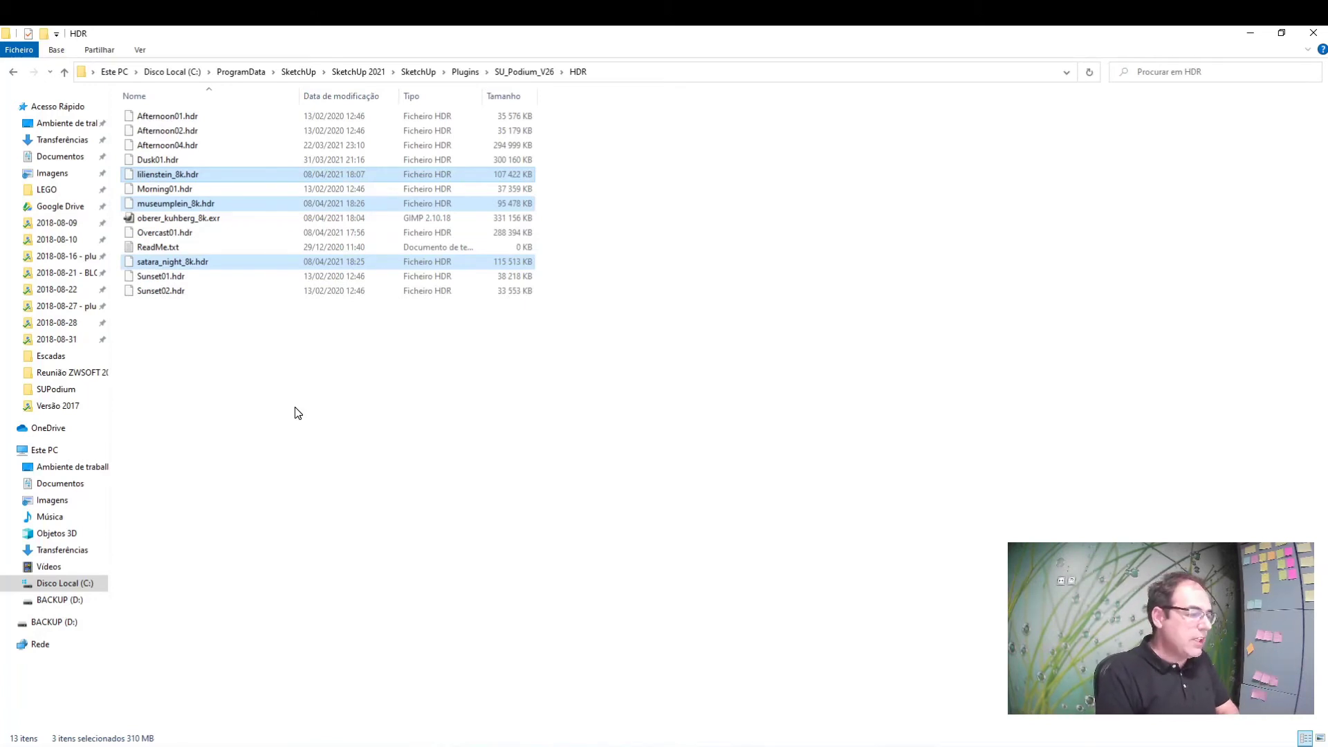
{"action": "left_click", "coordinate": [714, 737]}
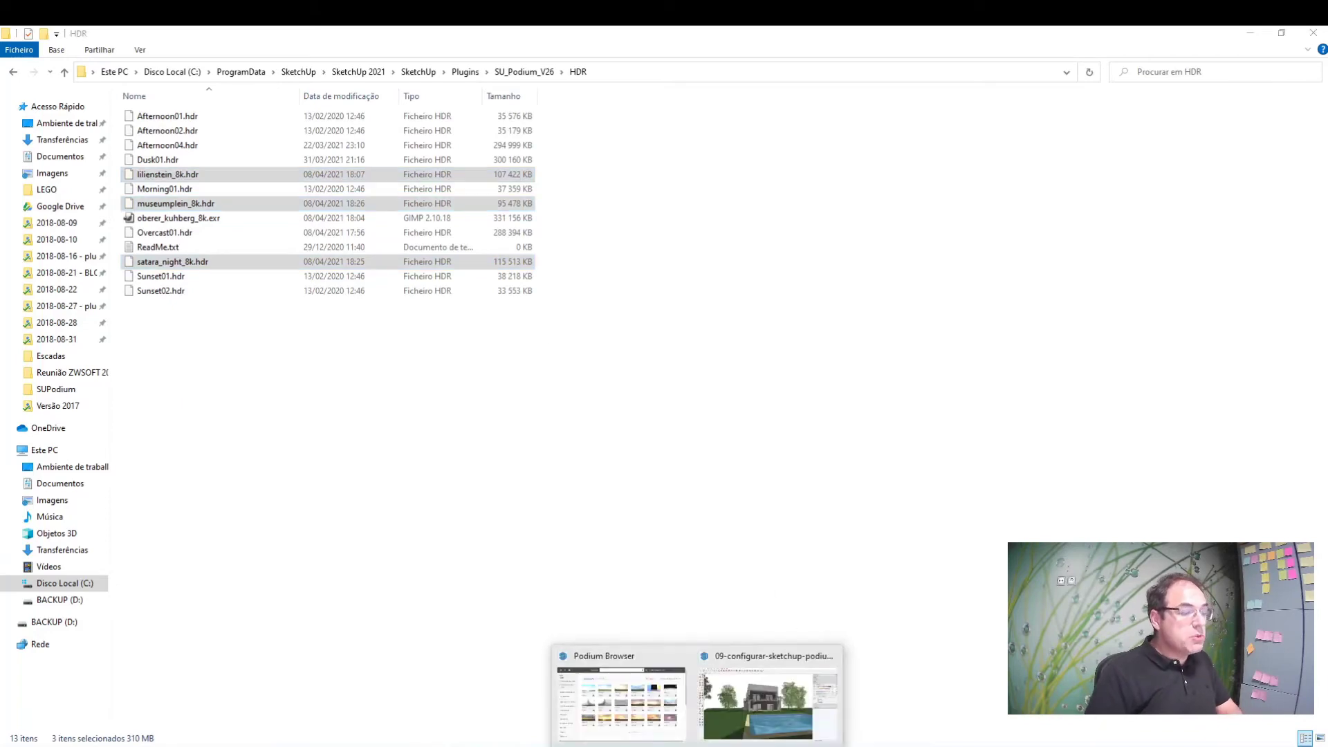
- Use lilienstein_8k.hdr as the Podium HDRI/IBL texture, rotated to 154
{"action": "left_click", "coordinate": [733, 698]}
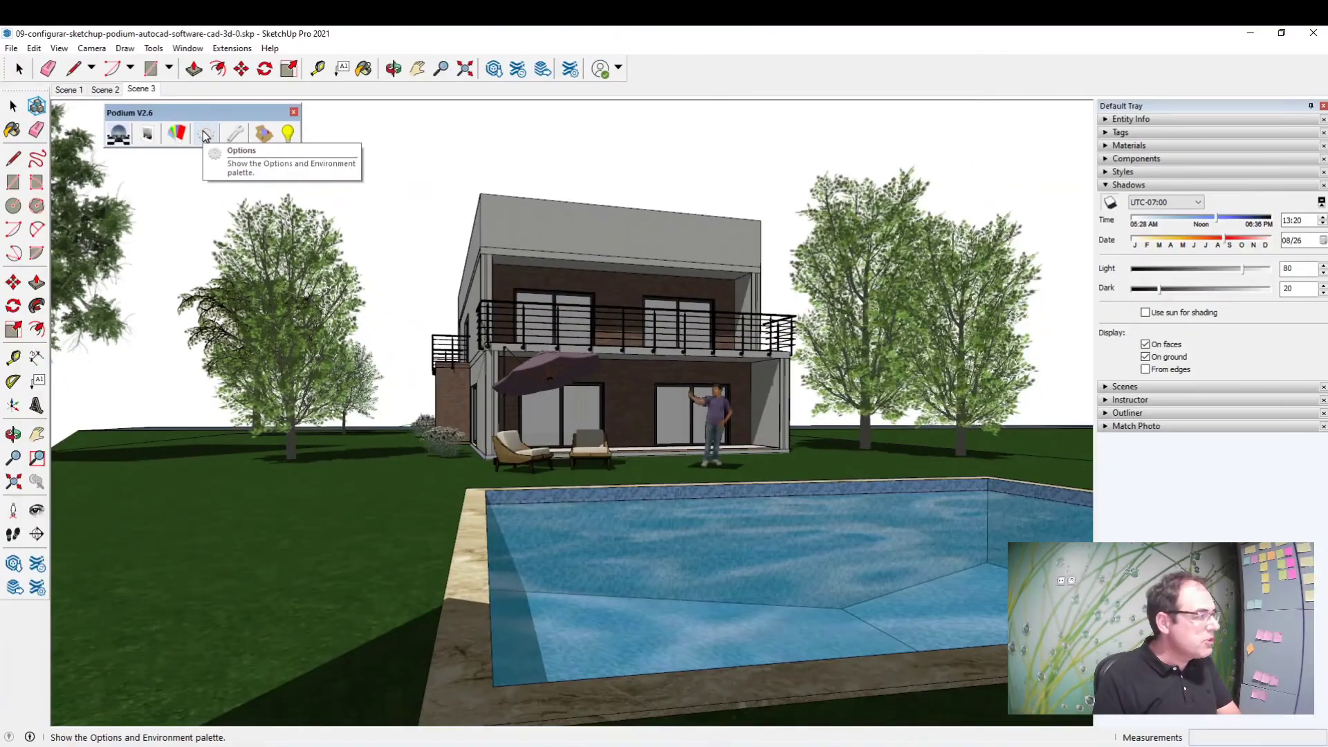
{"action": "left_click", "coordinate": [204, 135]}
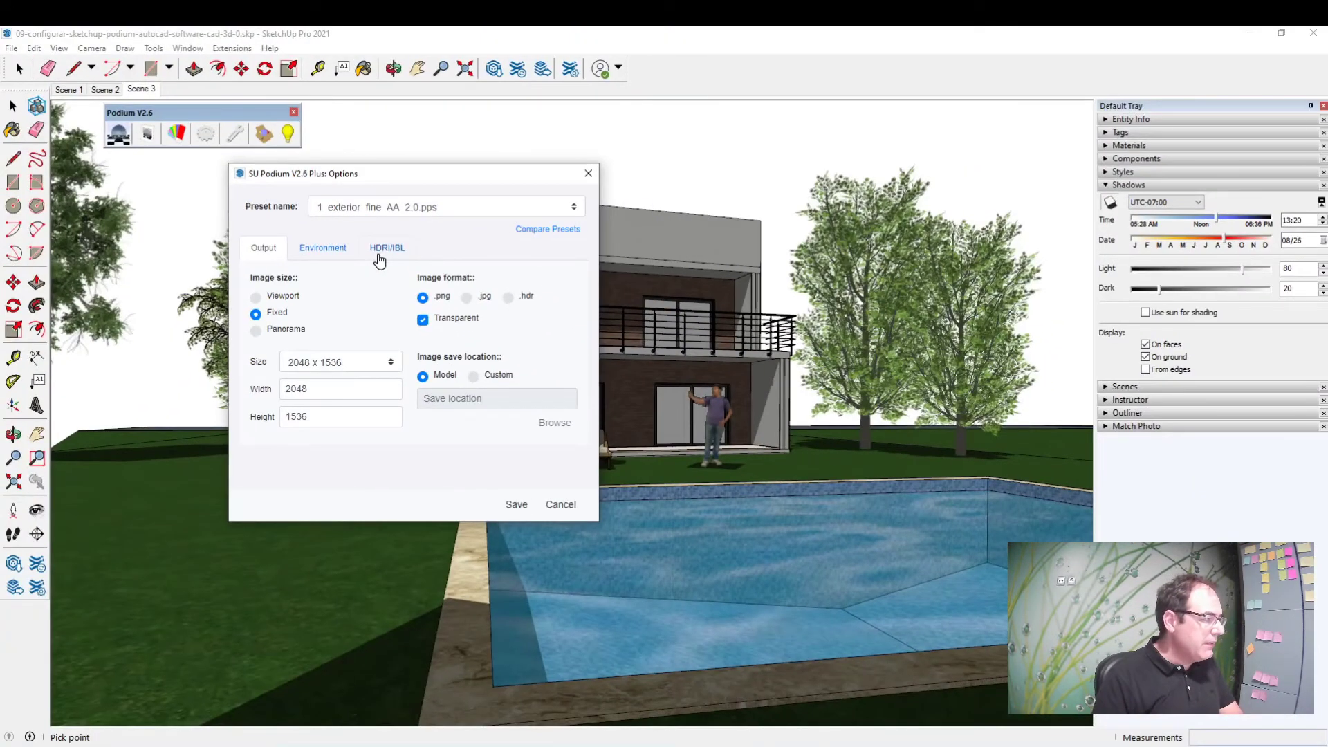
{"action": "left_click", "coordinate": [386, 250]}
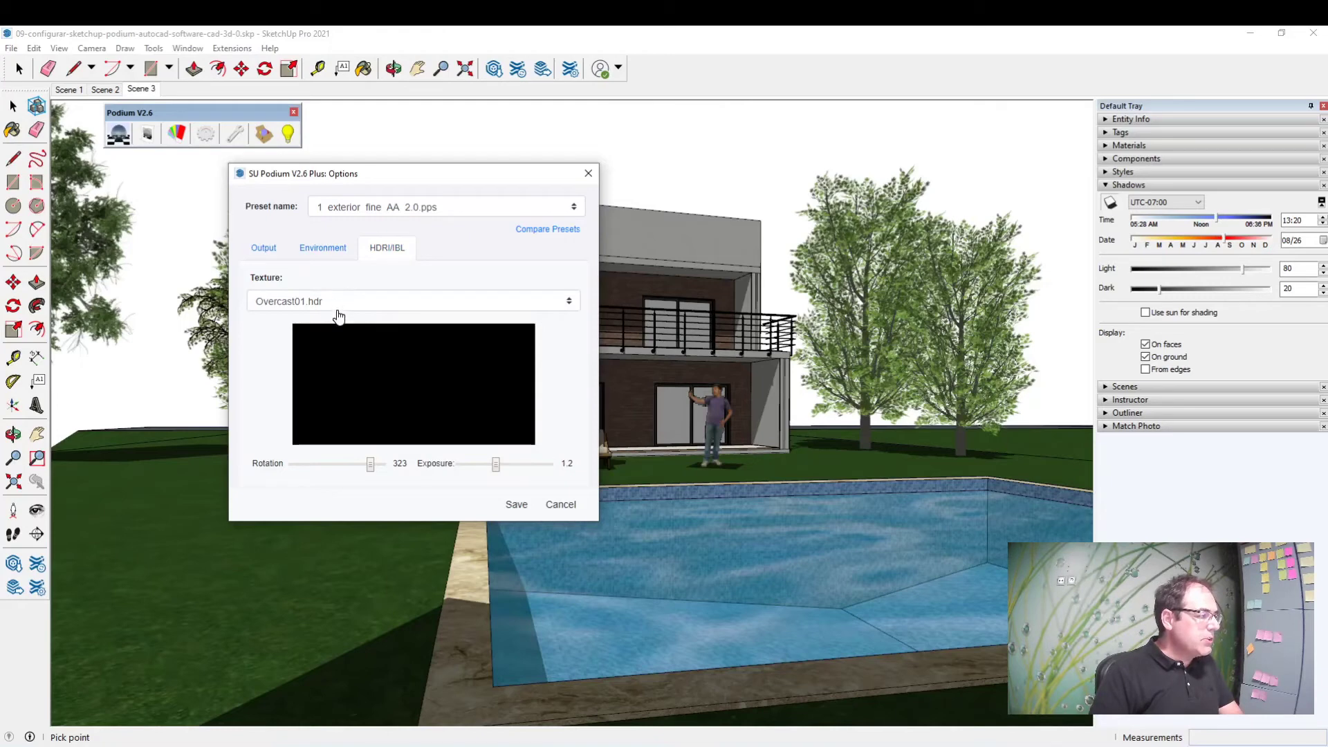
{"action": "left_click", "coordinate": [538, 306]}
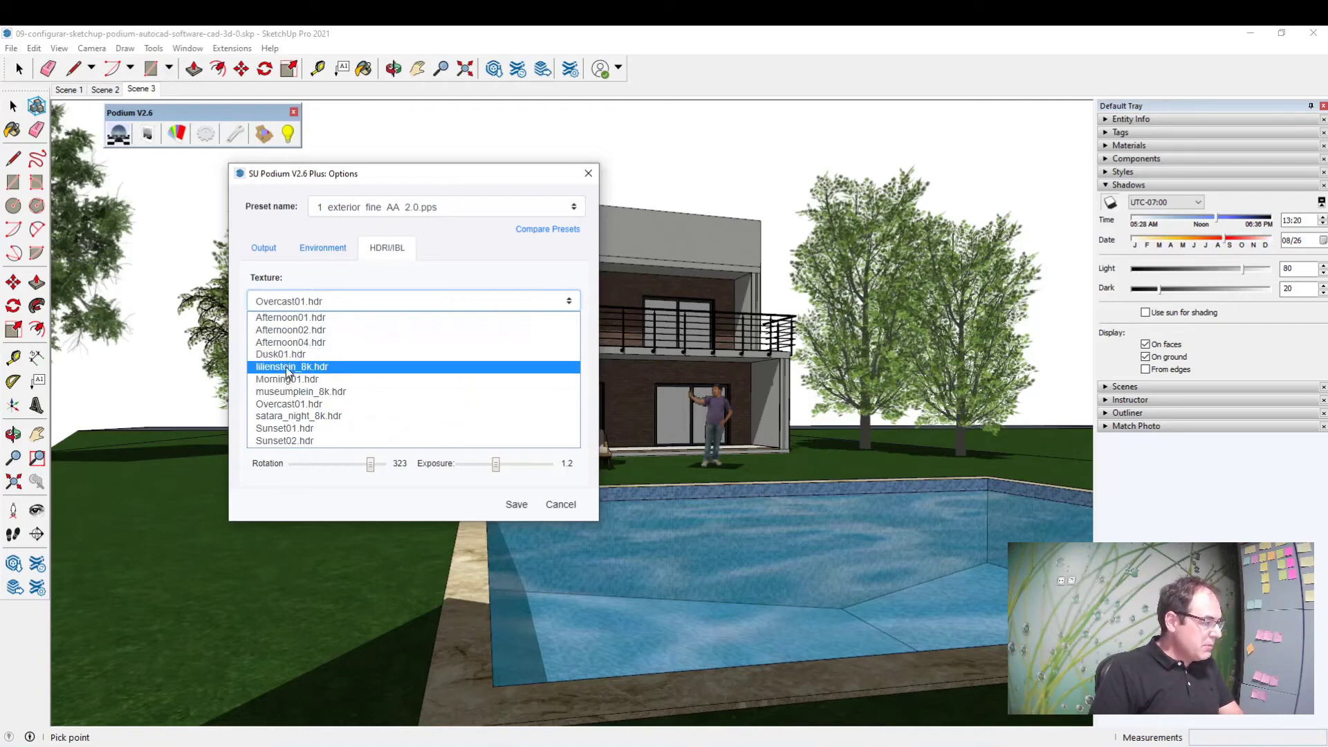
{"action": "key", "text": "Escape"}
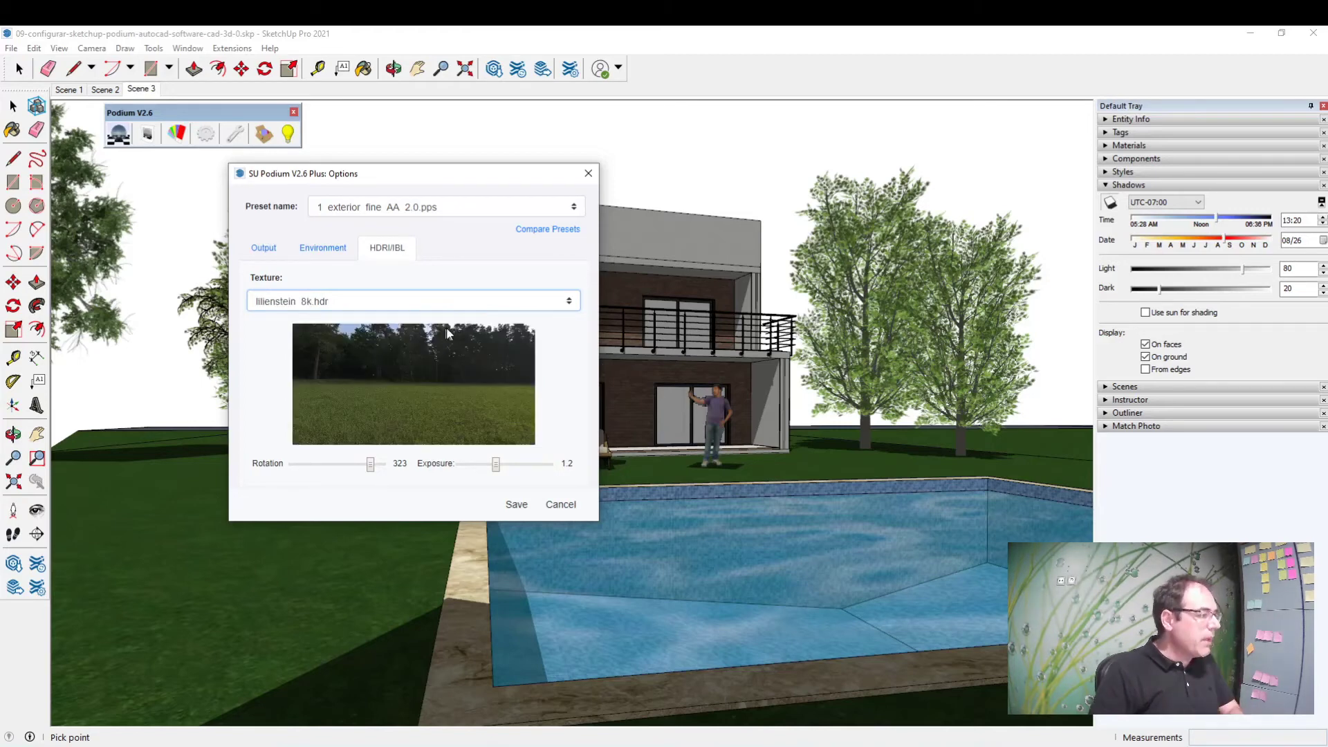
{"action": "left_click", "coordinate": [448, 382]}
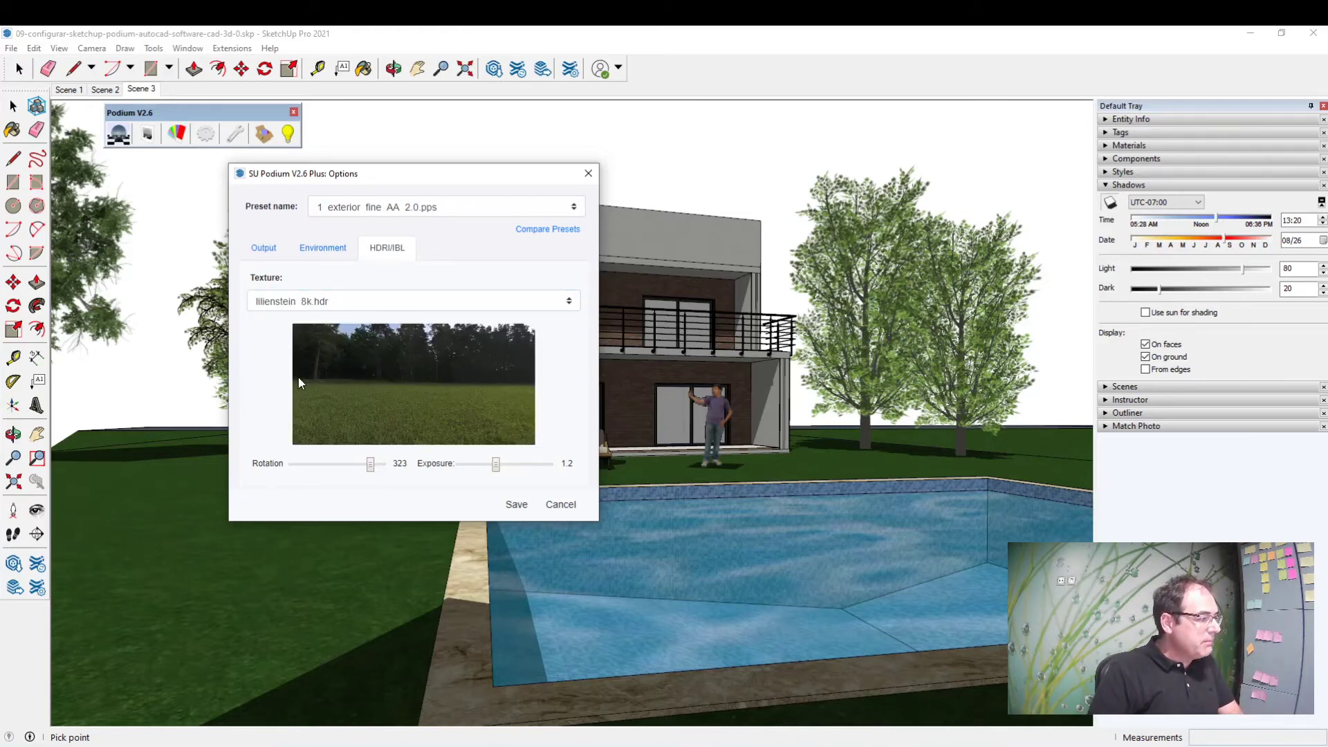
{"action": "mouse_move", "coordinate": [369, 468]}
{"action": "left_mouse_down"}
{"action": "mouse_move", "coordinate": [304, 476]}
{"action": "mouse_move", "coordinate": [341, 477]}
{"action": "mouse_move", "coordinate": [331, 480]}
{"action": "left_mouse_up"}
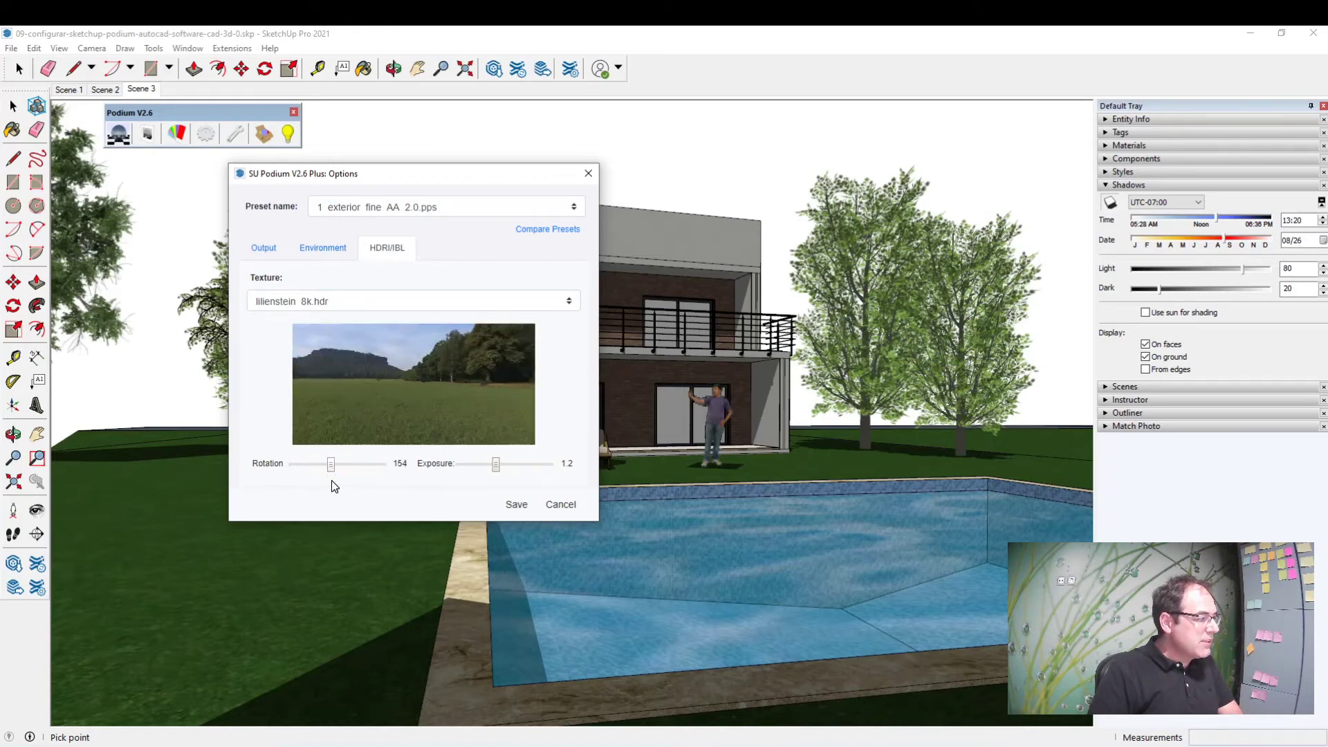
{"action": "left_click", "coordinate": [349, 305]}
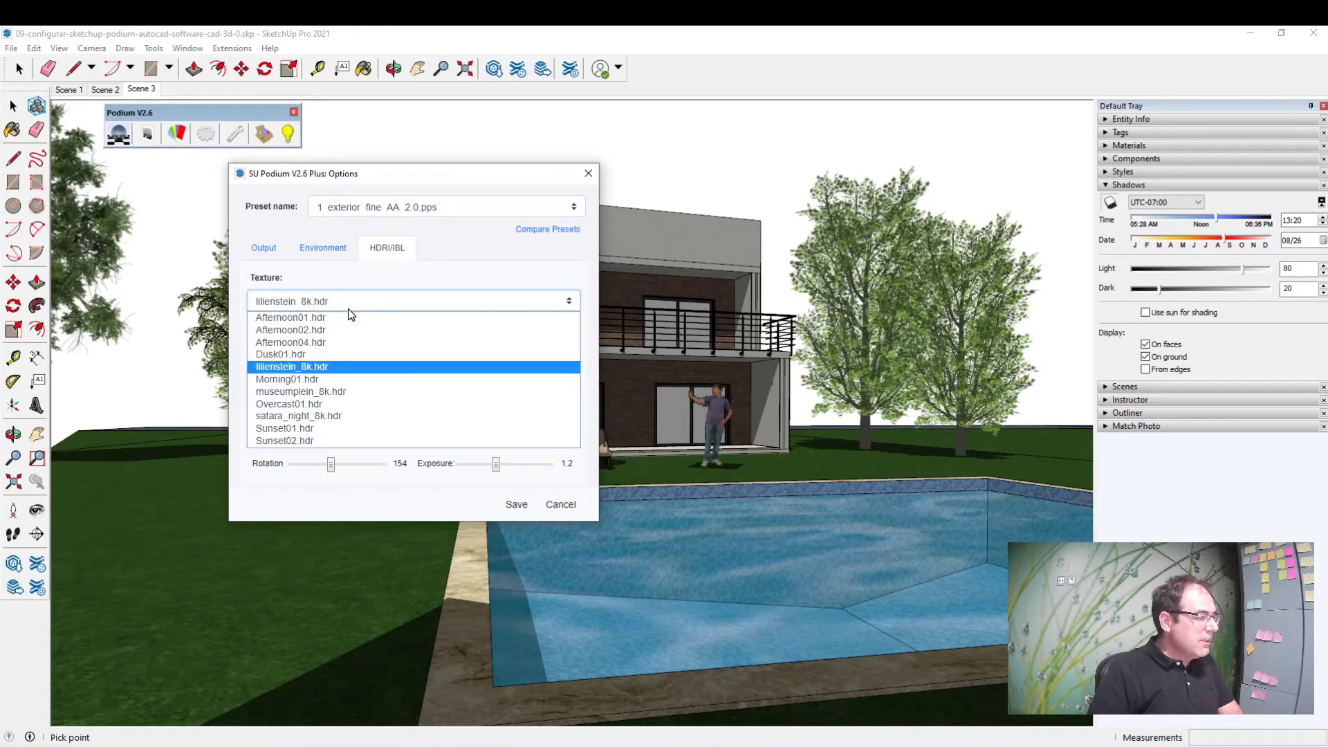
- Preview museumplein_8k.hdr, then satara_night_8k.hdr rotated to 230, as environment textures
{"action": "left_click", "coordinate": [319, 392]}
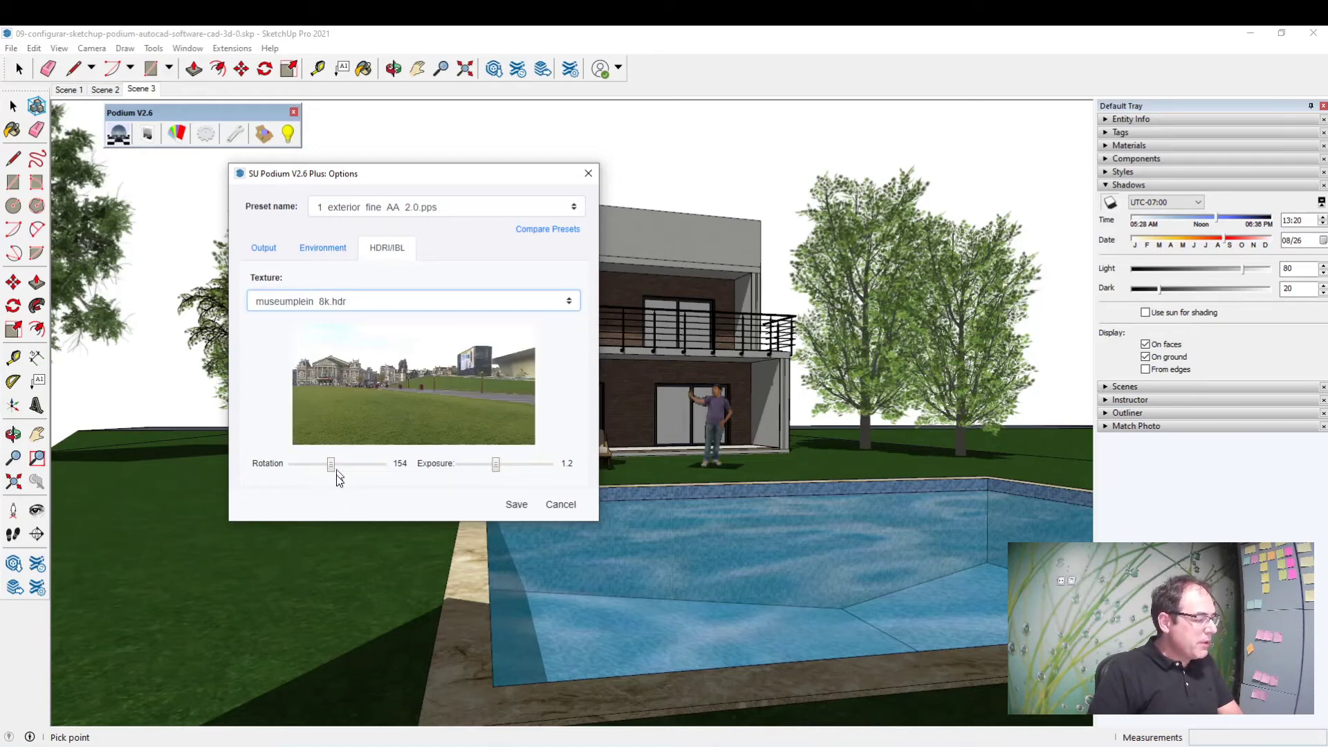
{"action": "mouse_move", "coordinate": [334, 467]}
{"action": "left_mouse_down"}
{"action": "mouse_move", "coordinate": [321, 476]}
{"action": "mouse_move", "coordinate": [388, 470]}
{"action": "left_mouse_up"}
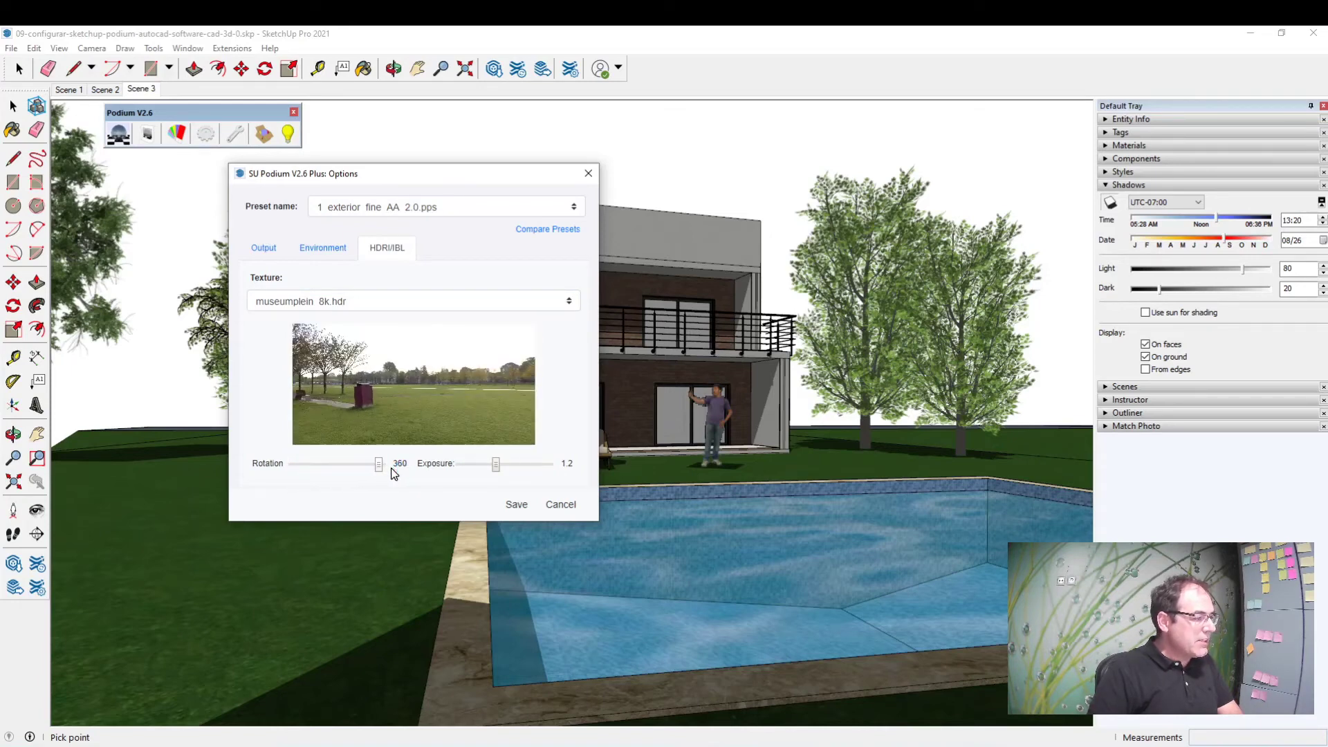
{"action": "left_click", "coordinate": [328, 299]}
{"action": "left_click", "coordinate": [323, 416]}
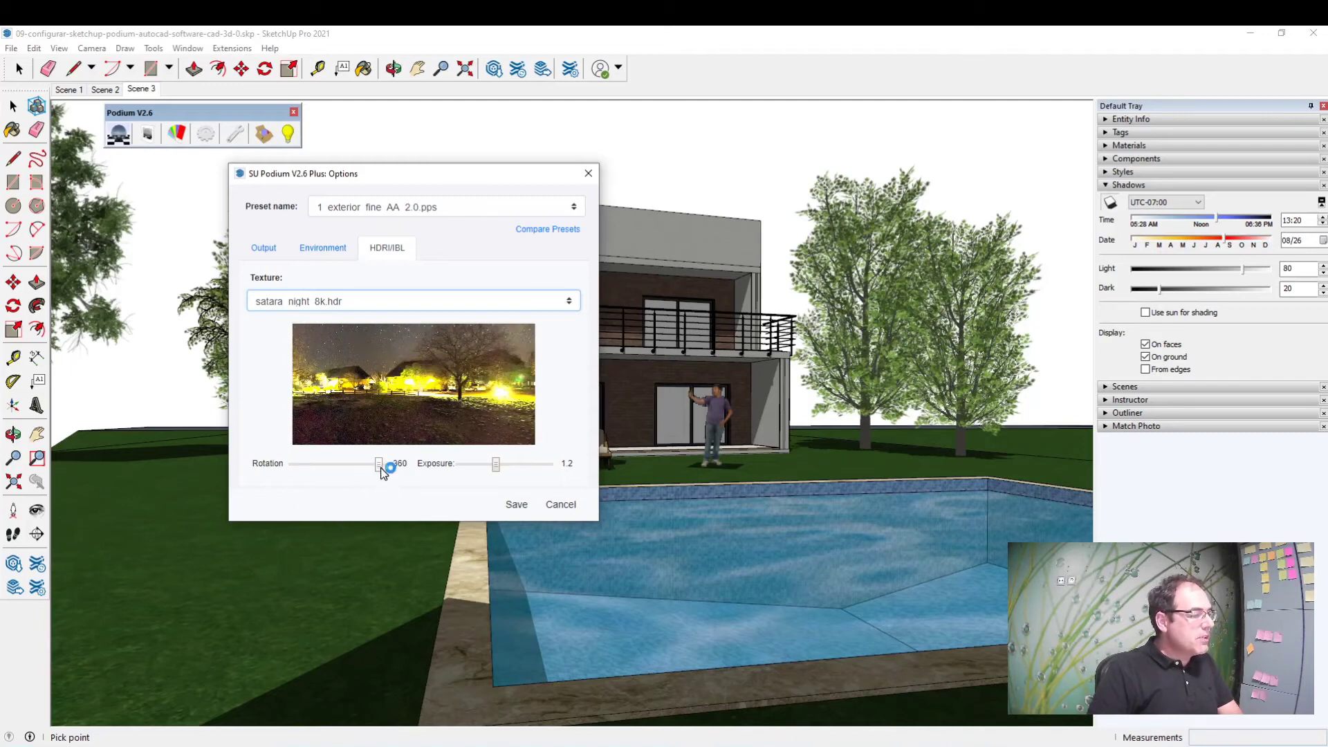
{"action": "left_click_drag", "start_coordinate": [383, 472], "coordinate": [350, 472]}
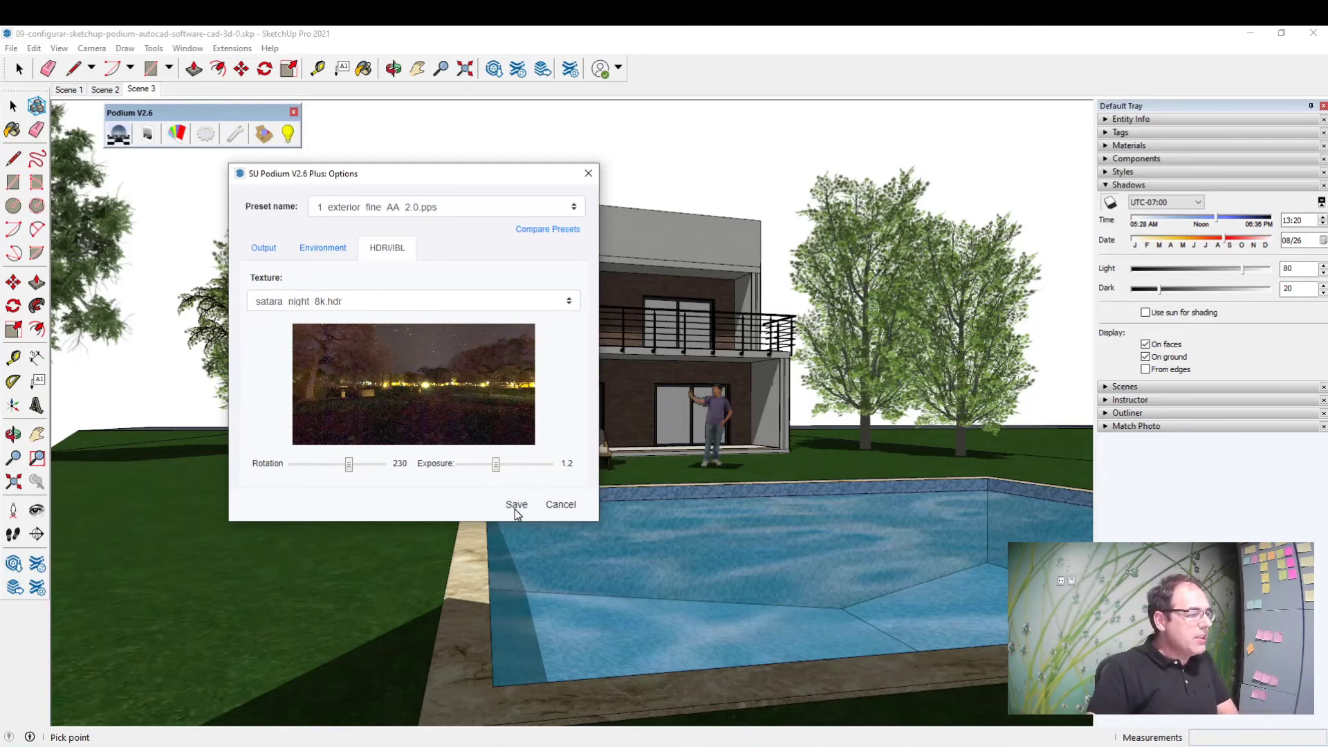
- Switch back to museumplein_8k.hdr, set rotation to 360, and save the settings
{"action": "left_click", "coordinate": [355, 303]}
{"action": "left_click", "coordinate": [337, 392]}
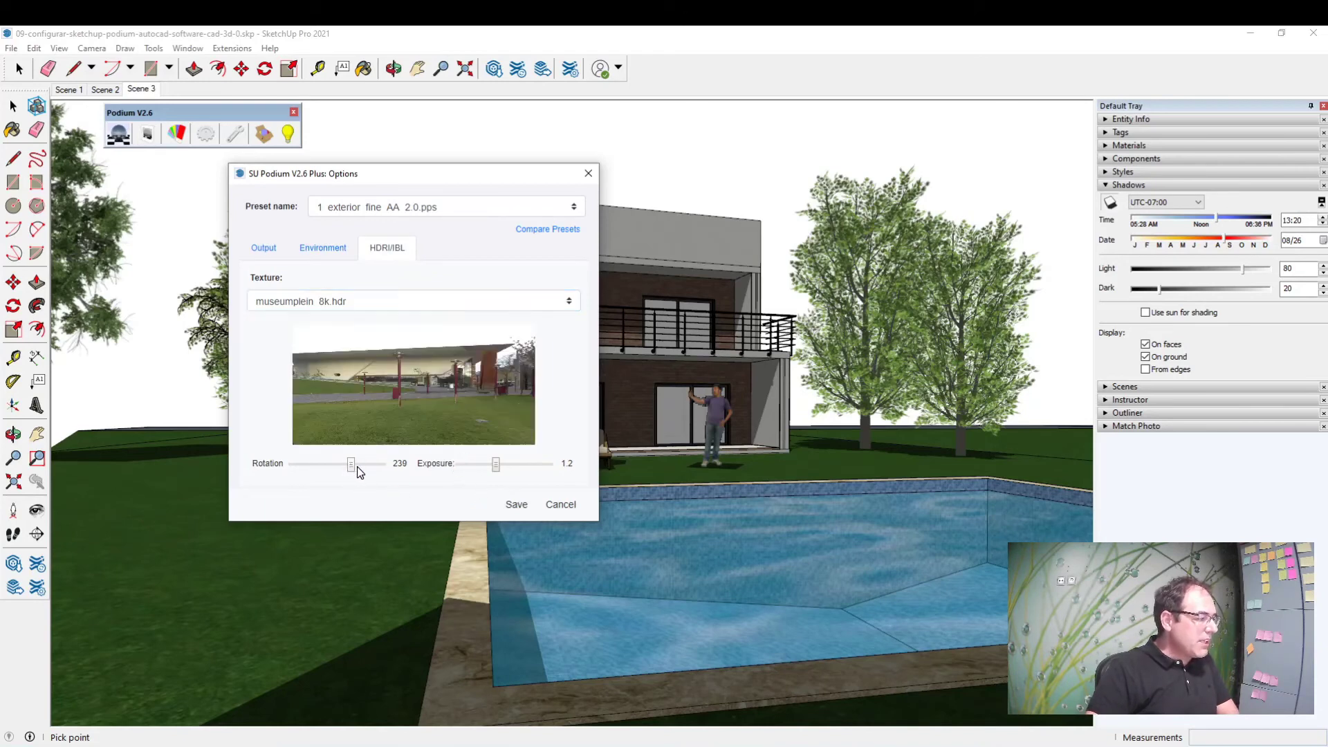
{"action": "left_click_drag", "start_coordinate": [356, 478], "coordinate": [390, 476]}
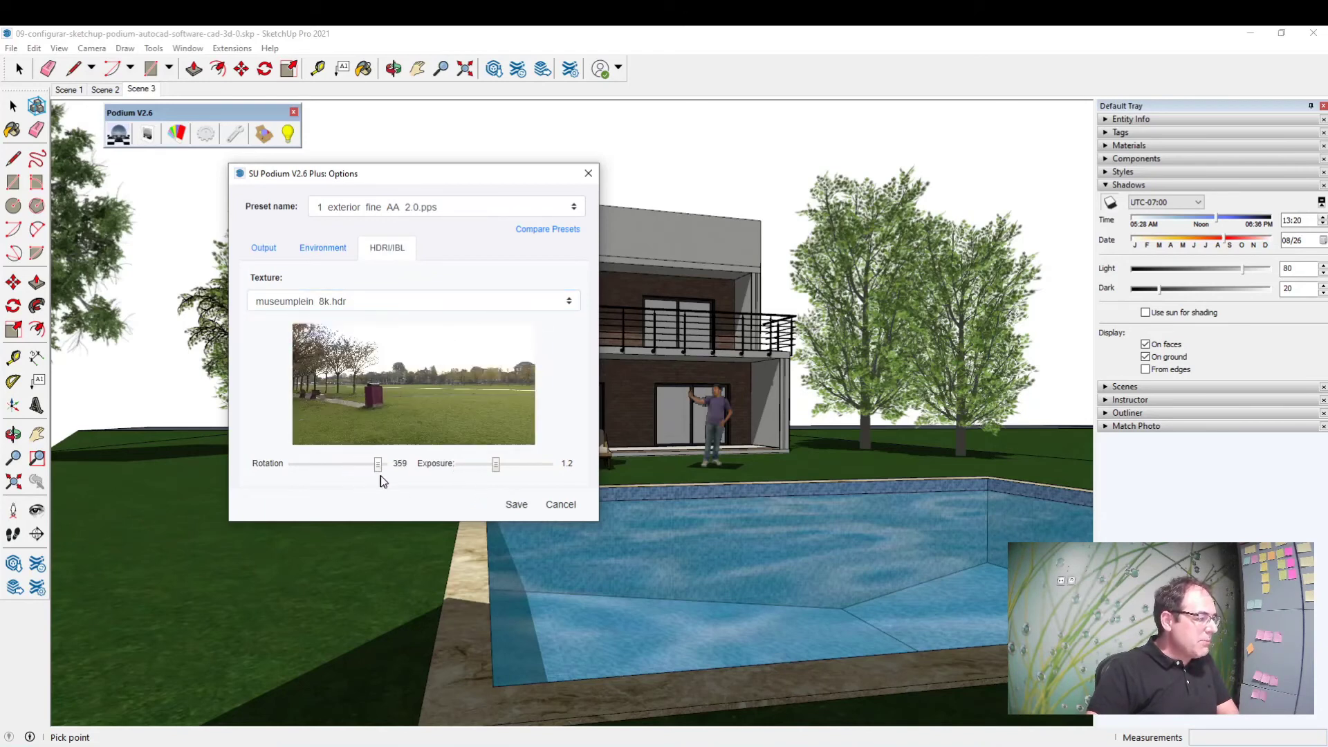
{"action": "left_click", "coordinate": [514, 507]}
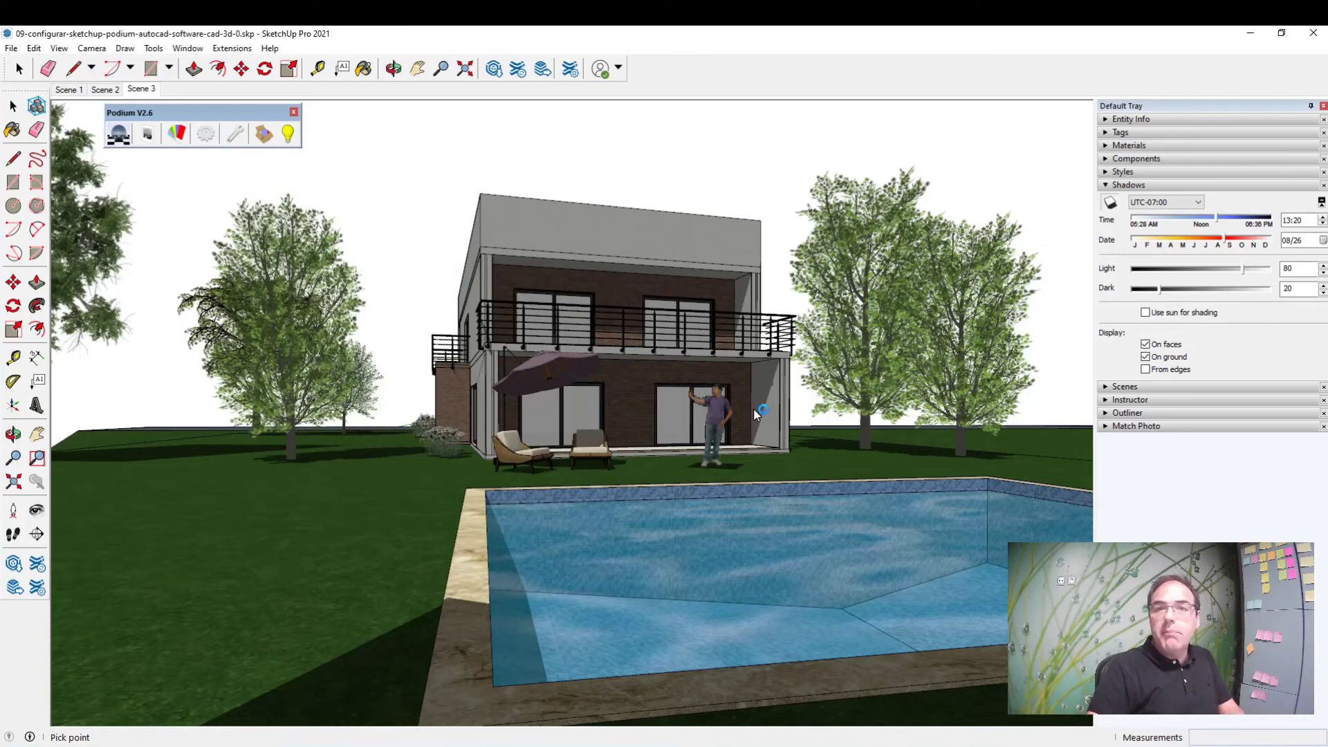
- Start a Podium render of the current house-and-pool scene and view its progress
{"action": "left_click", "coordinate": [118, 136]}
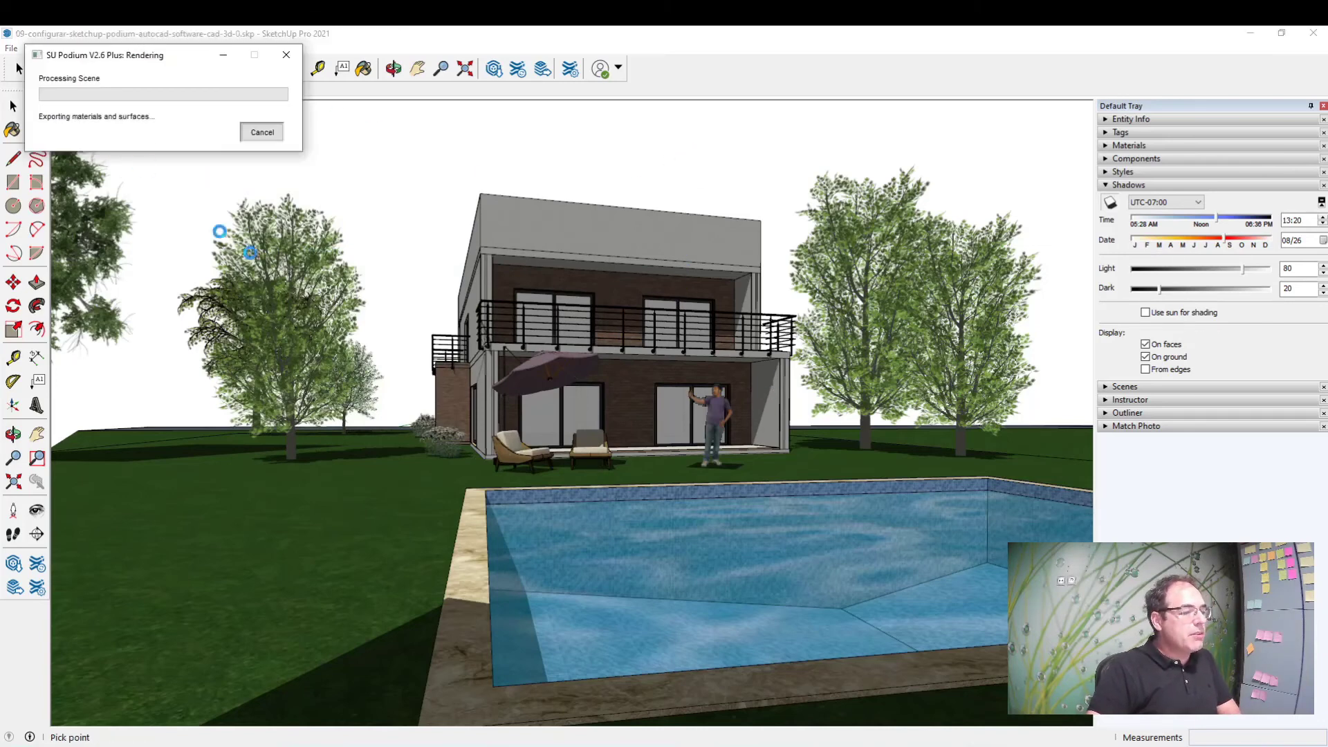
{"action": "left_click", "coordinate": [715, 716]}
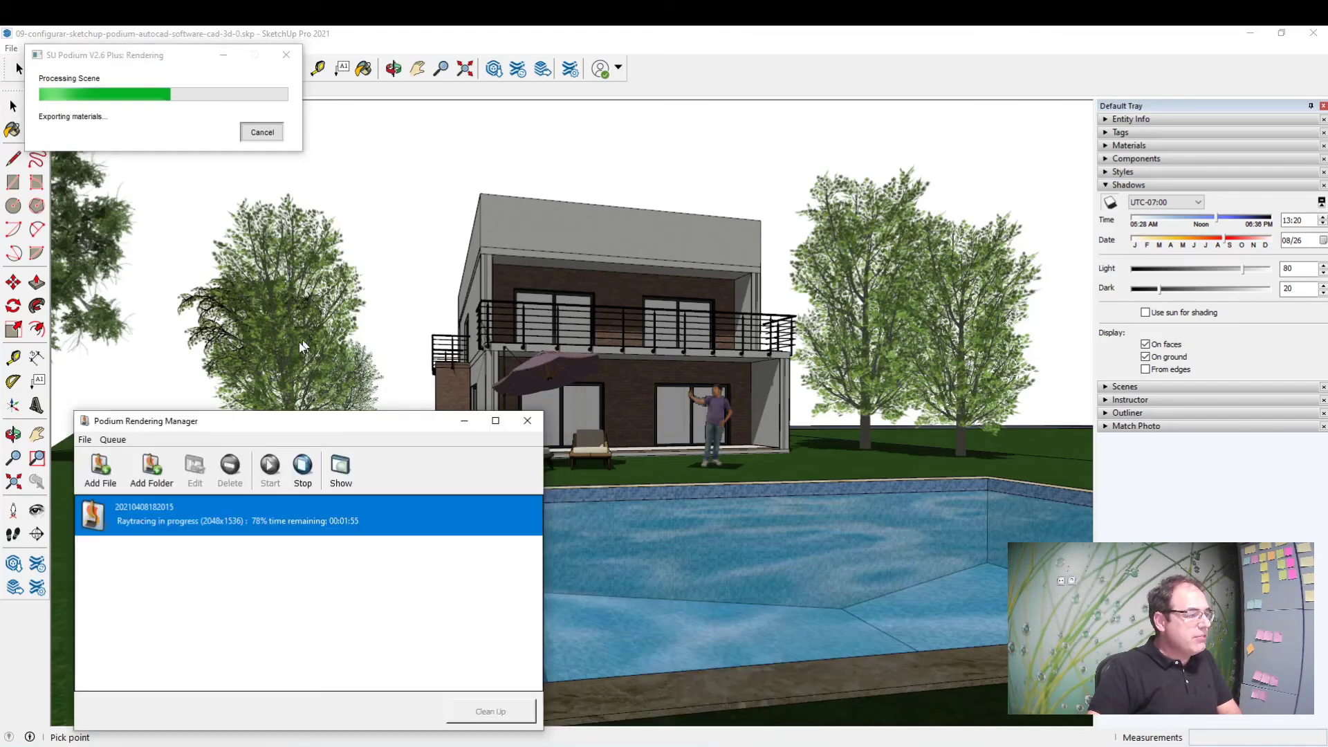